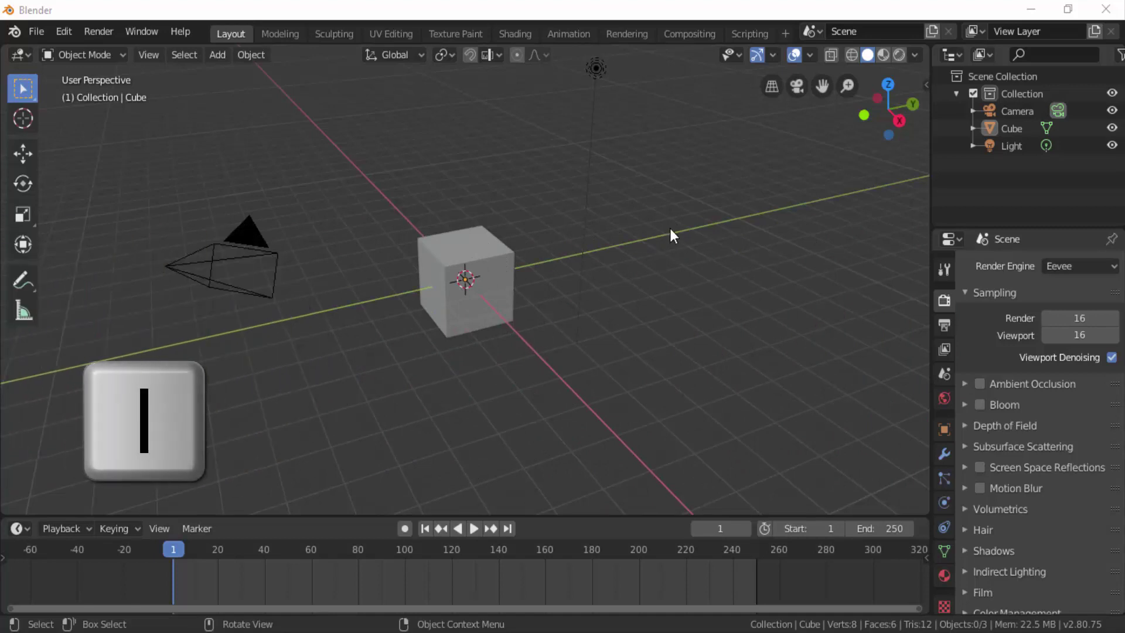
- Look for keyframe types, then show the cube's Transform values in the N sidebar
{"action": "key", "text": "i"}
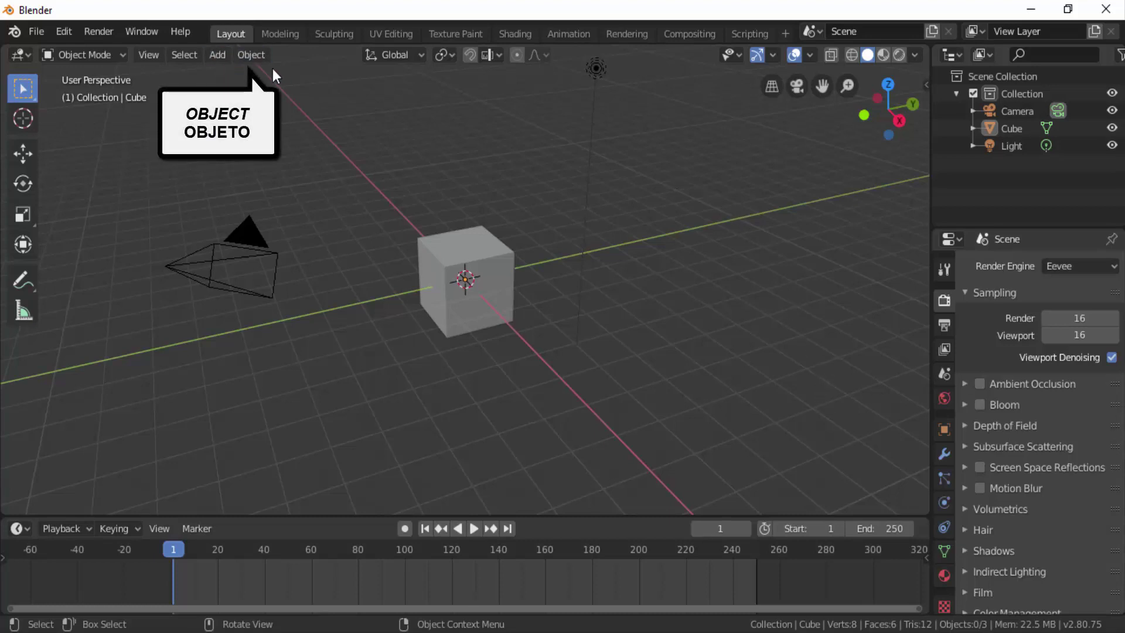
{"action": "left_click", "coordinate": [247, 55]}
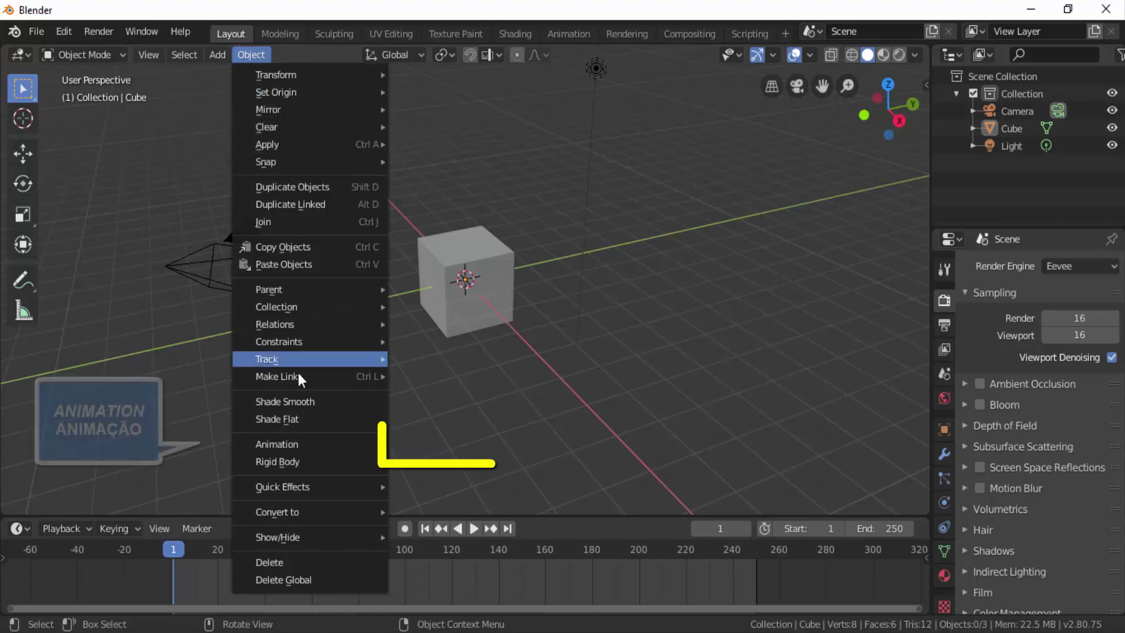
{"action": "mouse_move", "coordinate": [278, 444]}
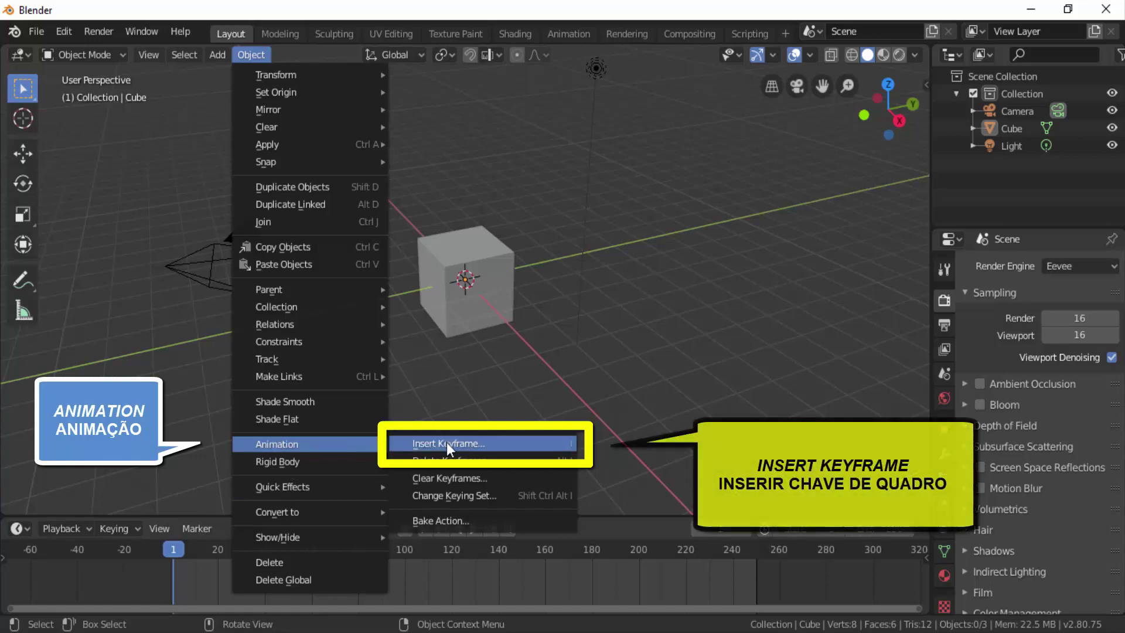
{"action": "left_click", "coordinate": [485, 441]}
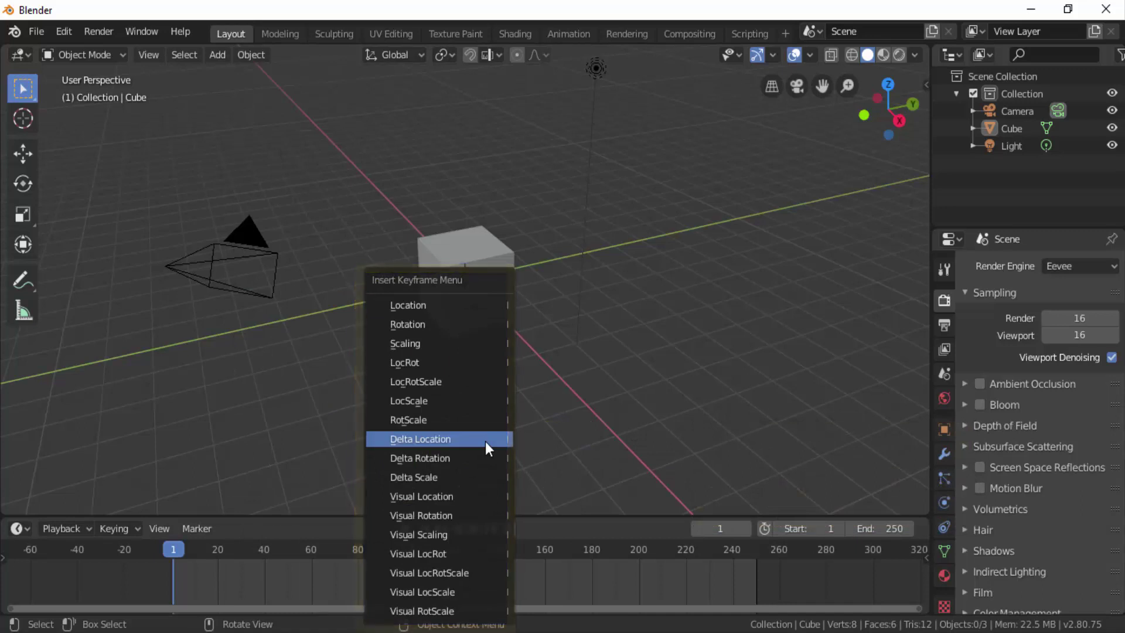
{"action": "right_click", "coordinate": [695, 216]}
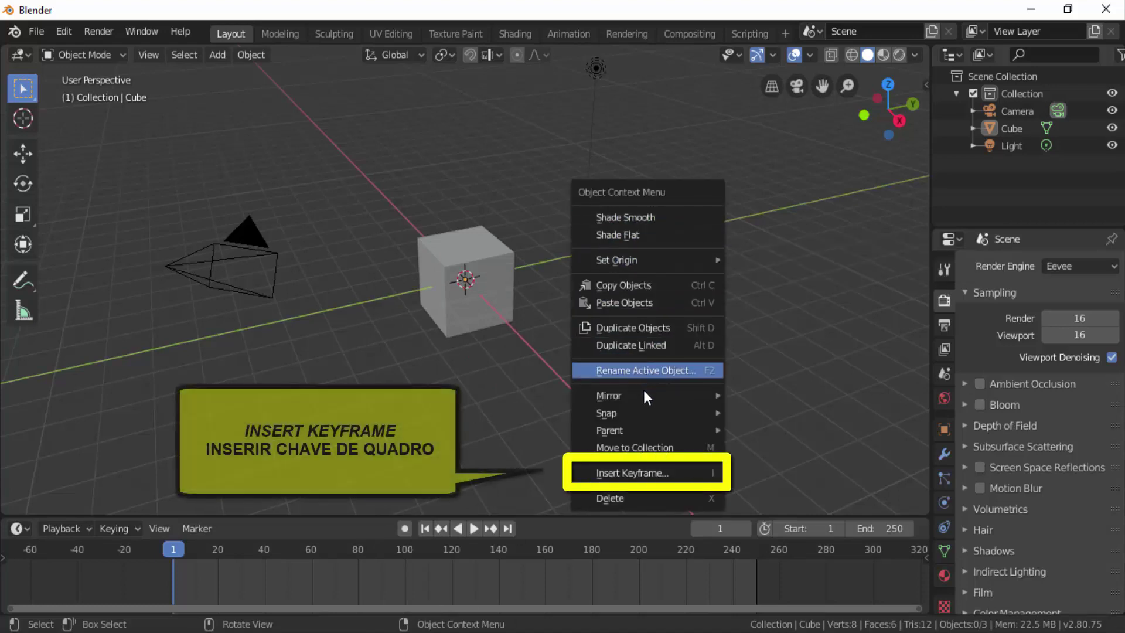
{"action": "left_click", "coordinate": [629, 474]}
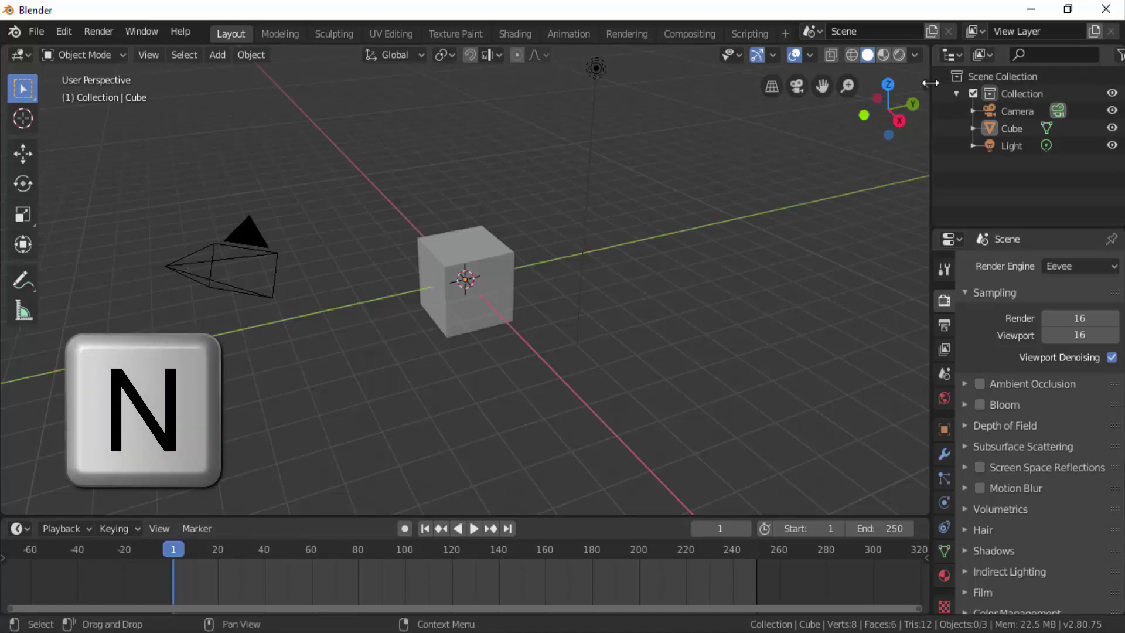
{"action": "key", "text": "n"}
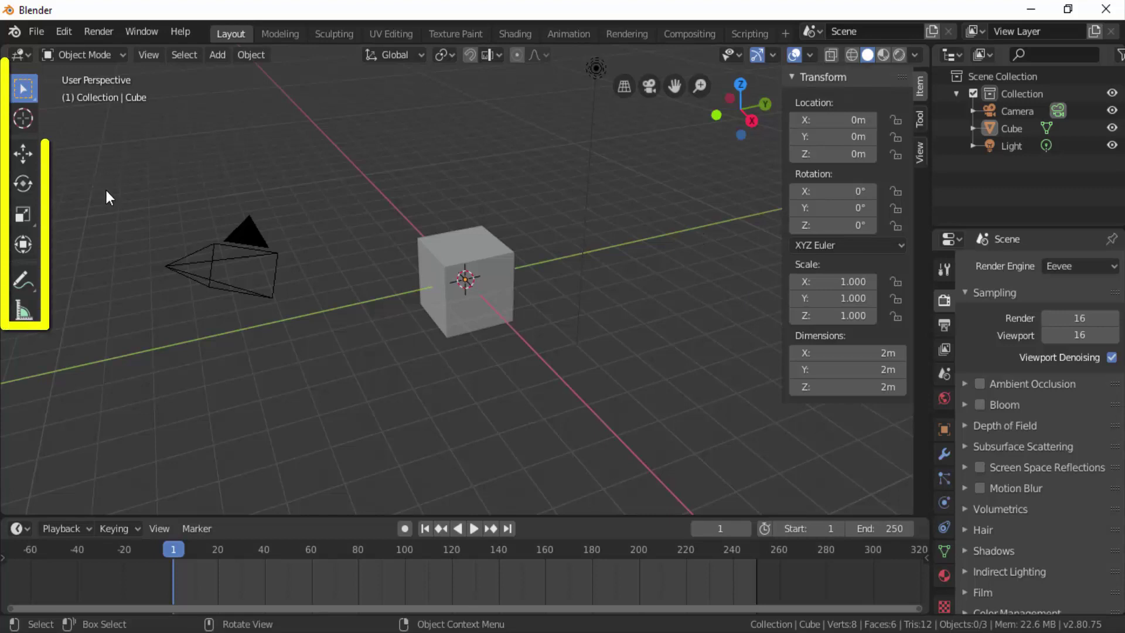
- Select the cube, try the Move, Rotate, Scale and Transform tools, then return to Select Box
{"action": "left_click", "coordinate": [15, 147]}
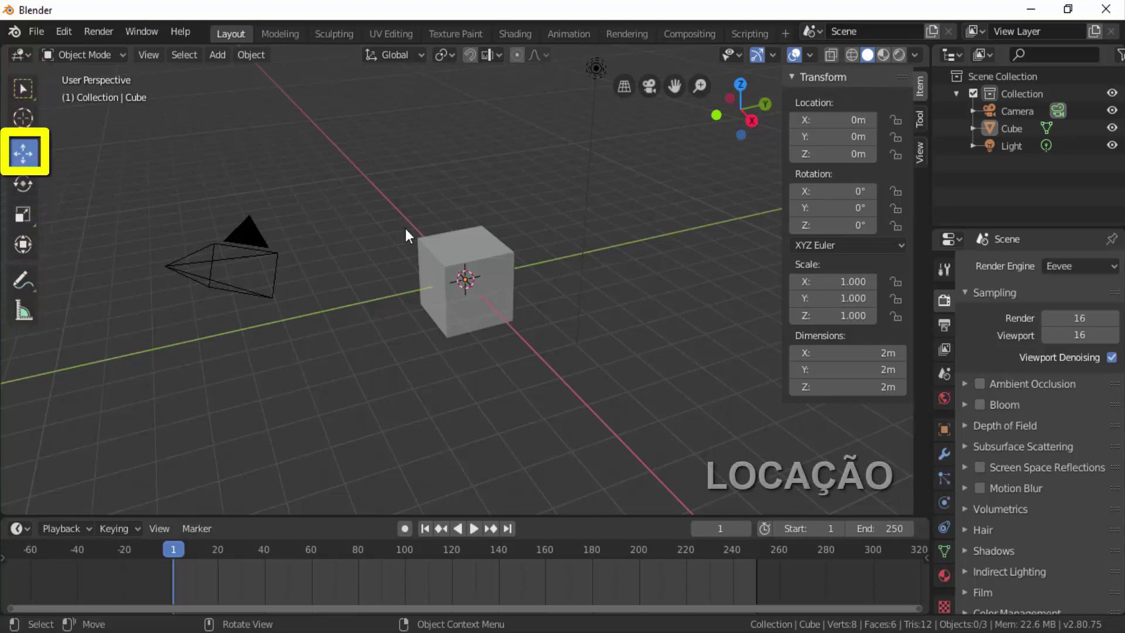
{"action": "left_click", "coordinate": [455, 248]}
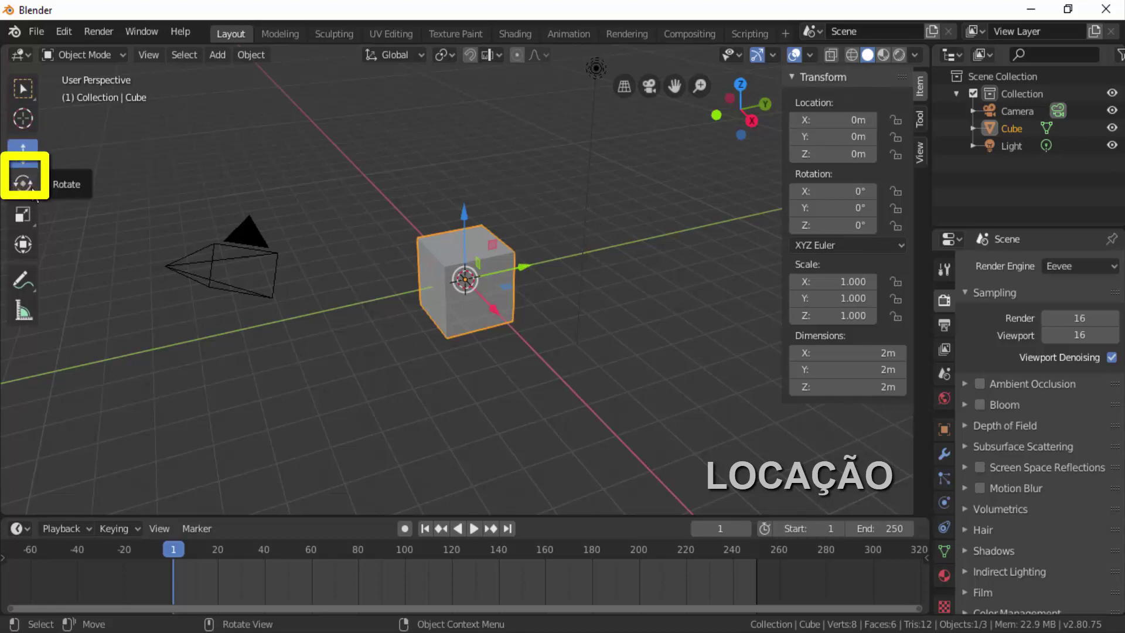
{"action": "left_click", "coordinate": [23, 184]}
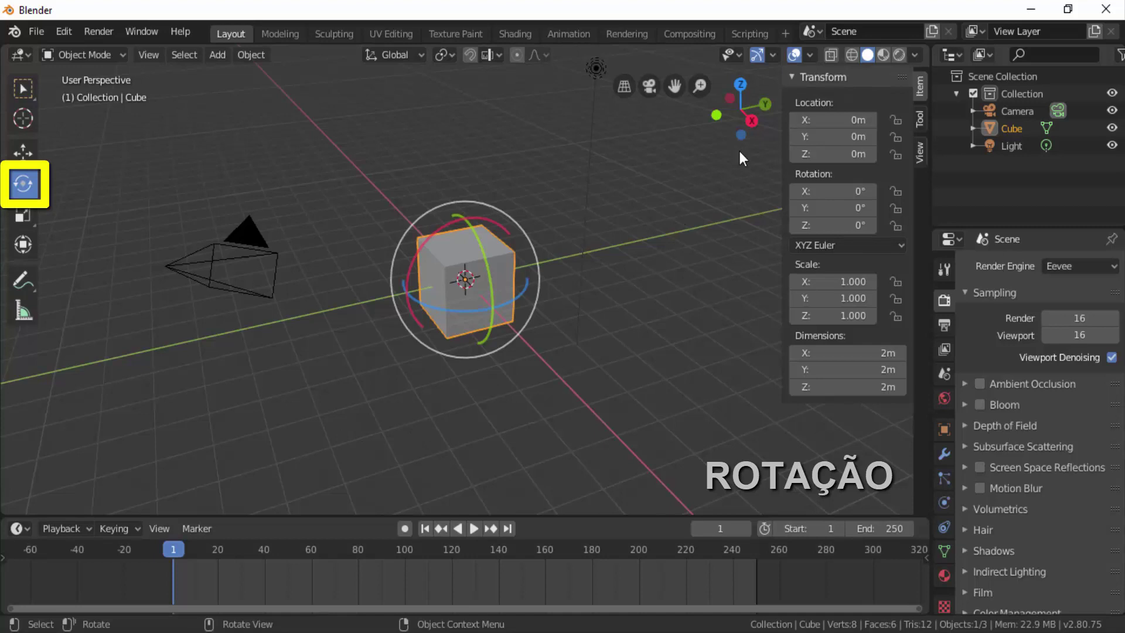
{"action": "left_click", "coordinate": [22, 218]}
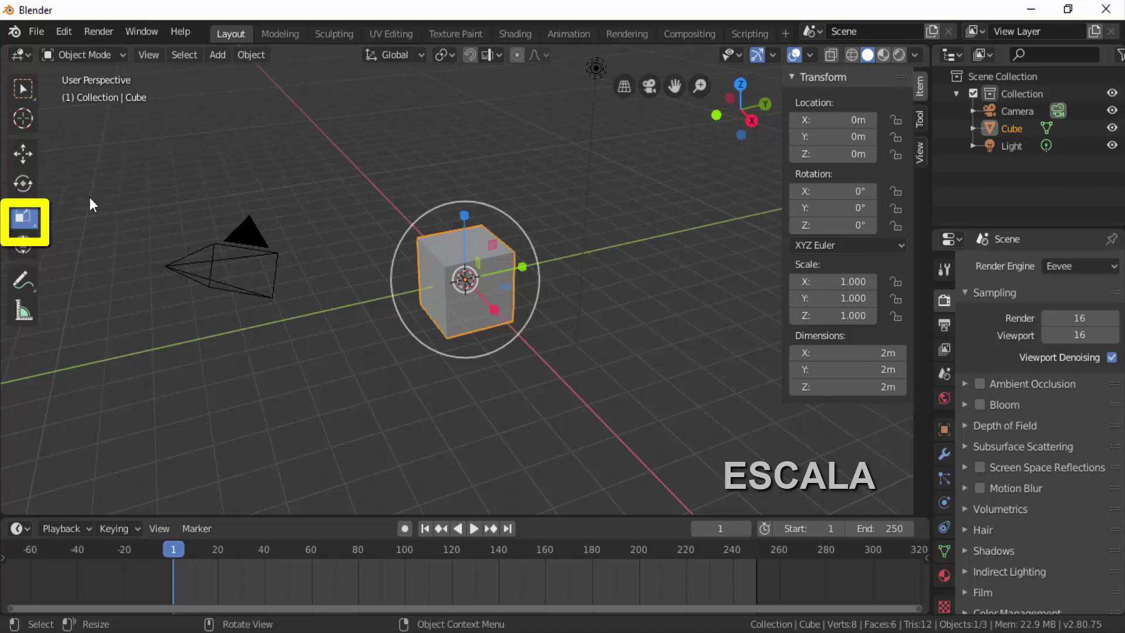
{"action": "left_click", "coordinate": [24, 245]}
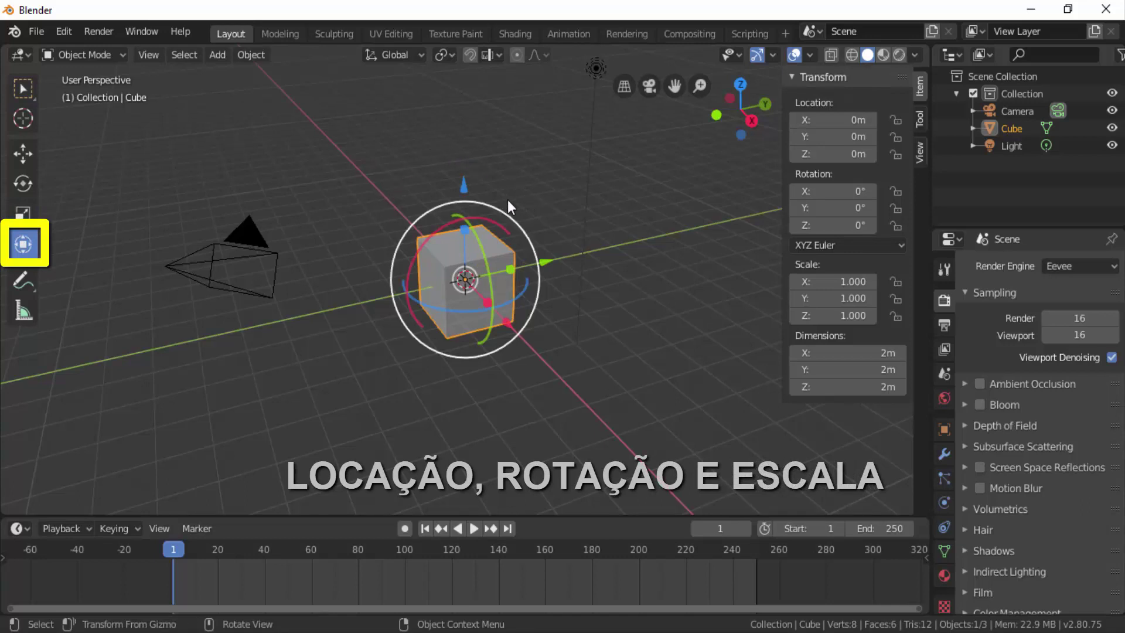
{"action": "left_click", "coordinate": [30, 92]}
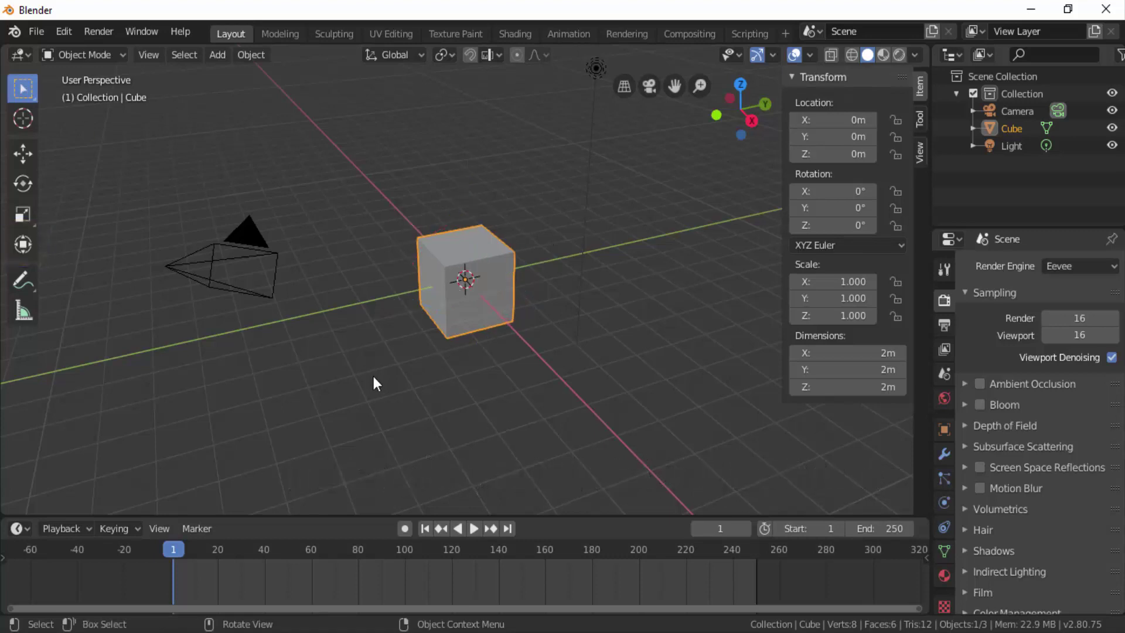
{"action": "key", "text": "r"}
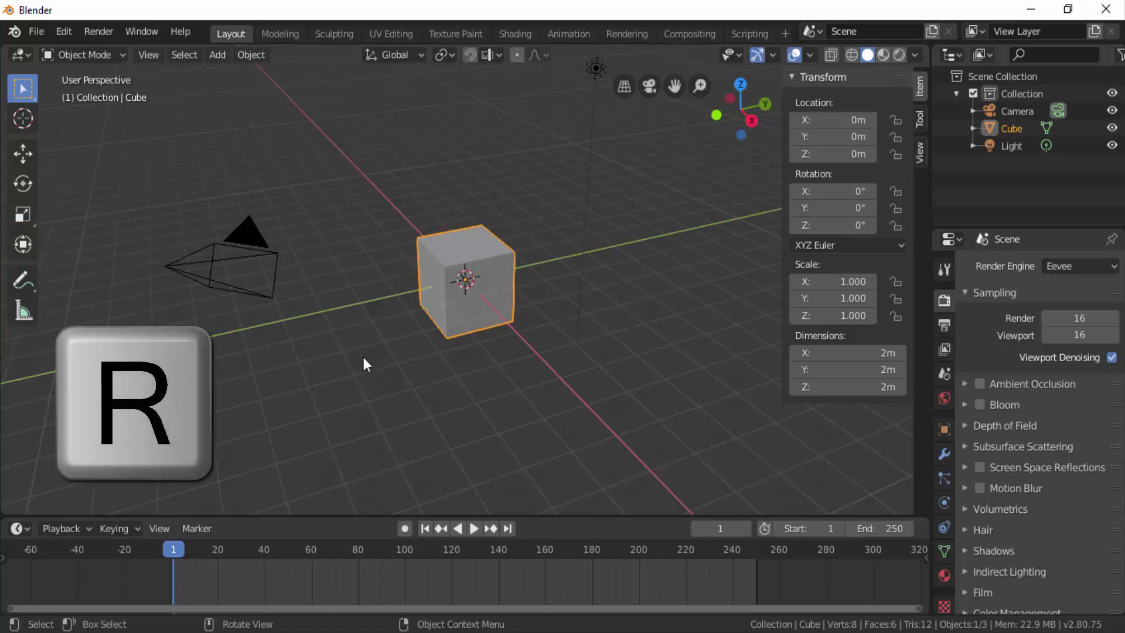
{"action": "key", "text": "r"}
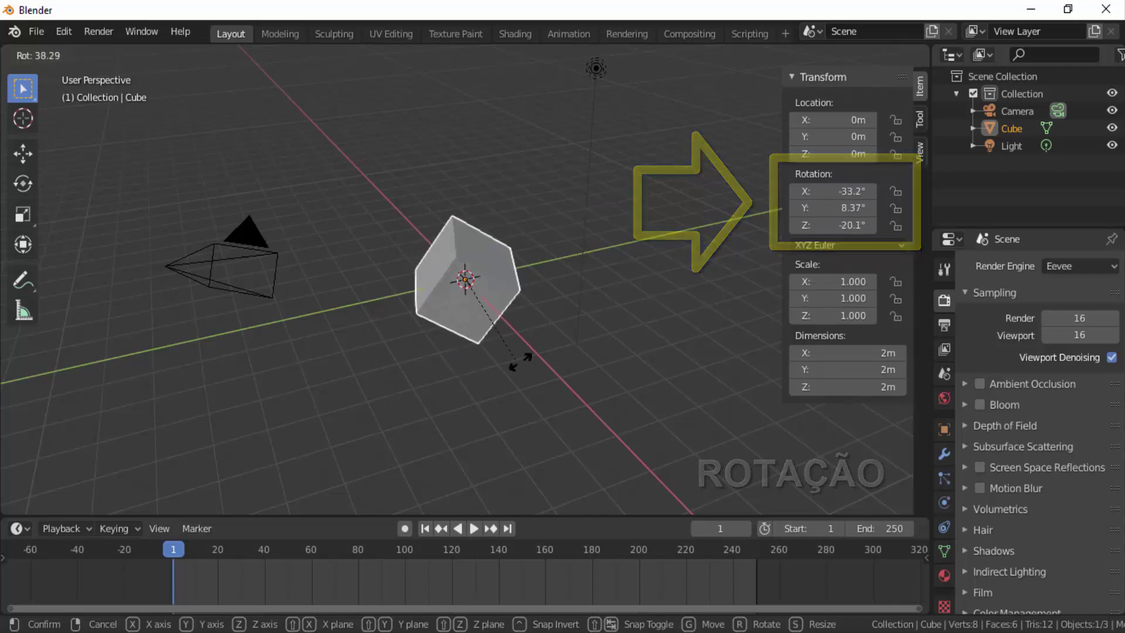
{"action": "key", "text": "Escape"}
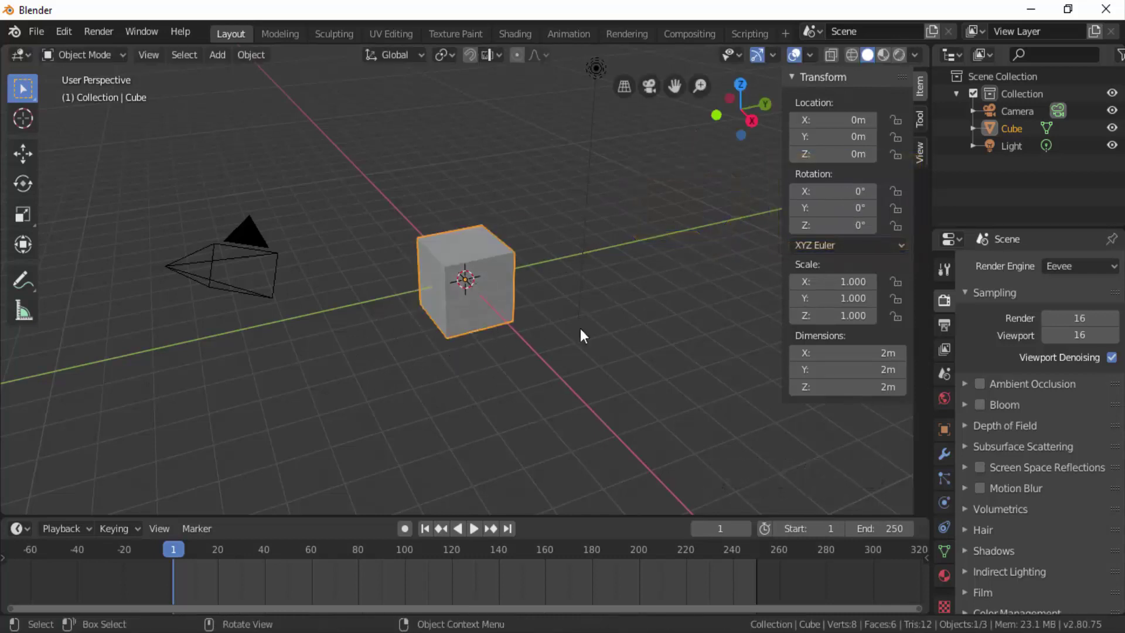
{"action": "key", "text": "s"}
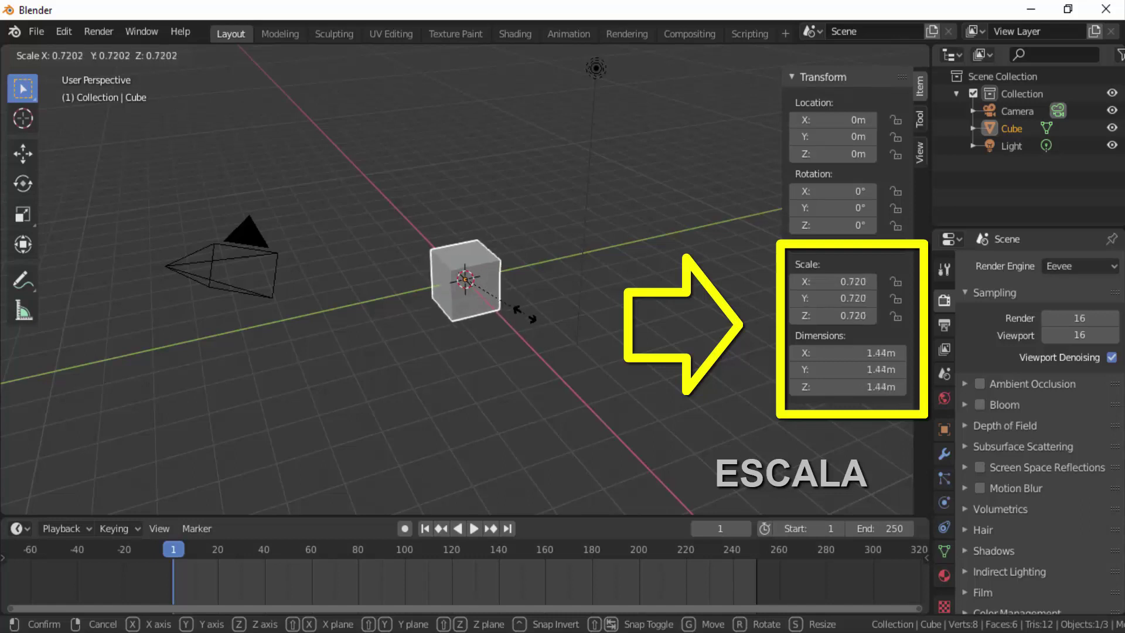
{"action": "key", "text": "Escape"}
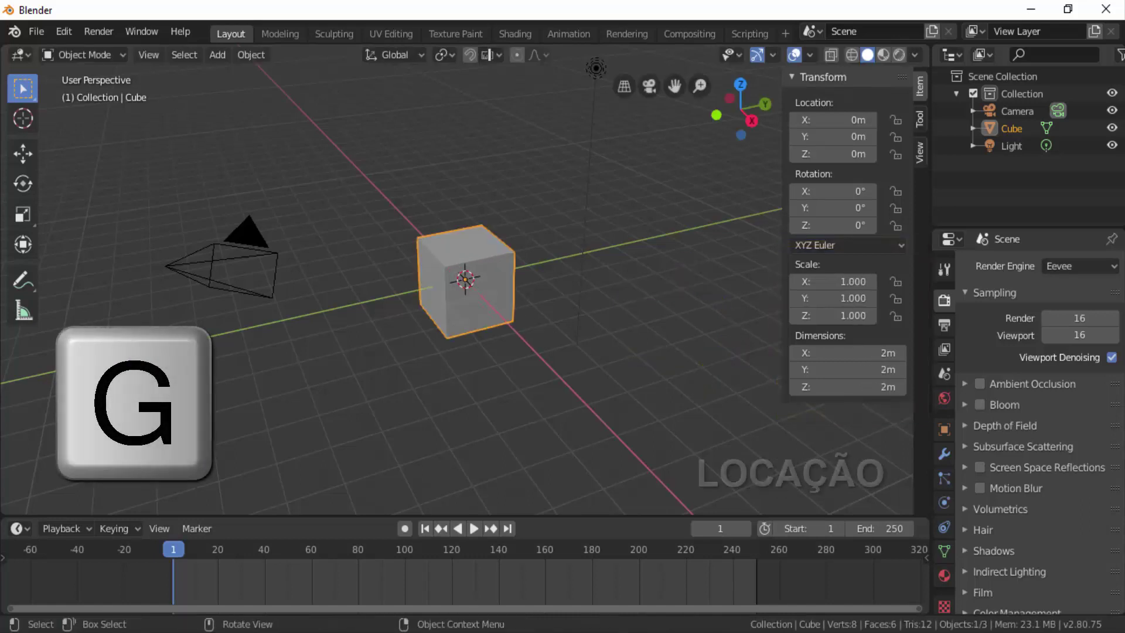
{"action": "key", "text": "g"}
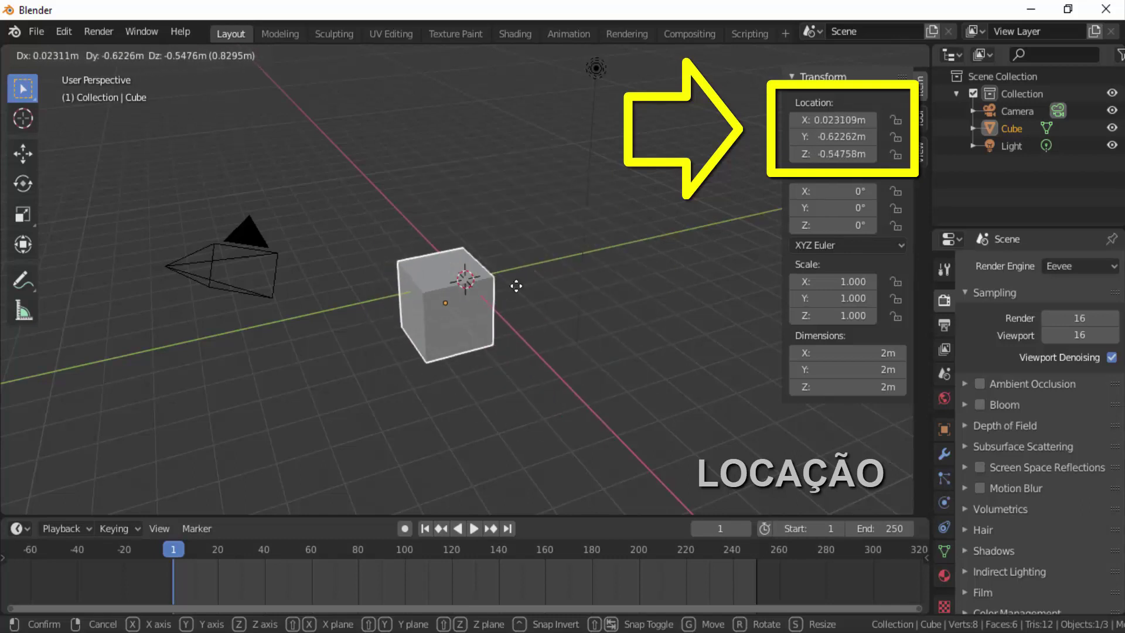
{"action": "right_click", "coordinate": [518, 296]}
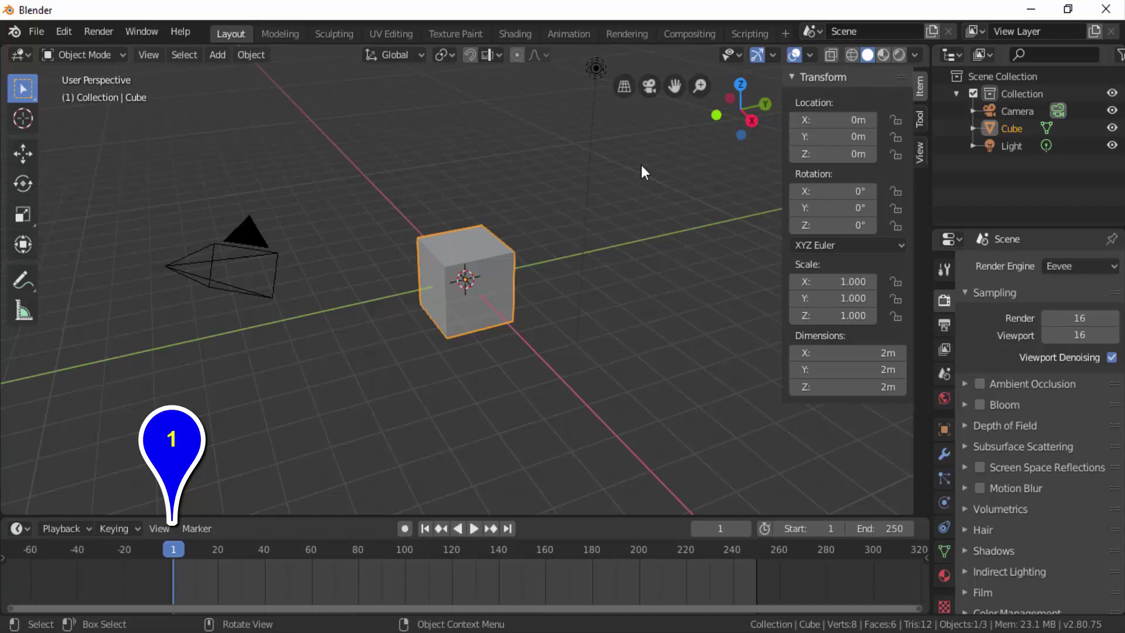
- Insert a Location keyframe on the cube at frame 1
{"action": "left_click", "coordinate": [252, 54]}
{"action": "right_click", "coordinate": [652, 221]}
{"action": "key", "text": "i"}
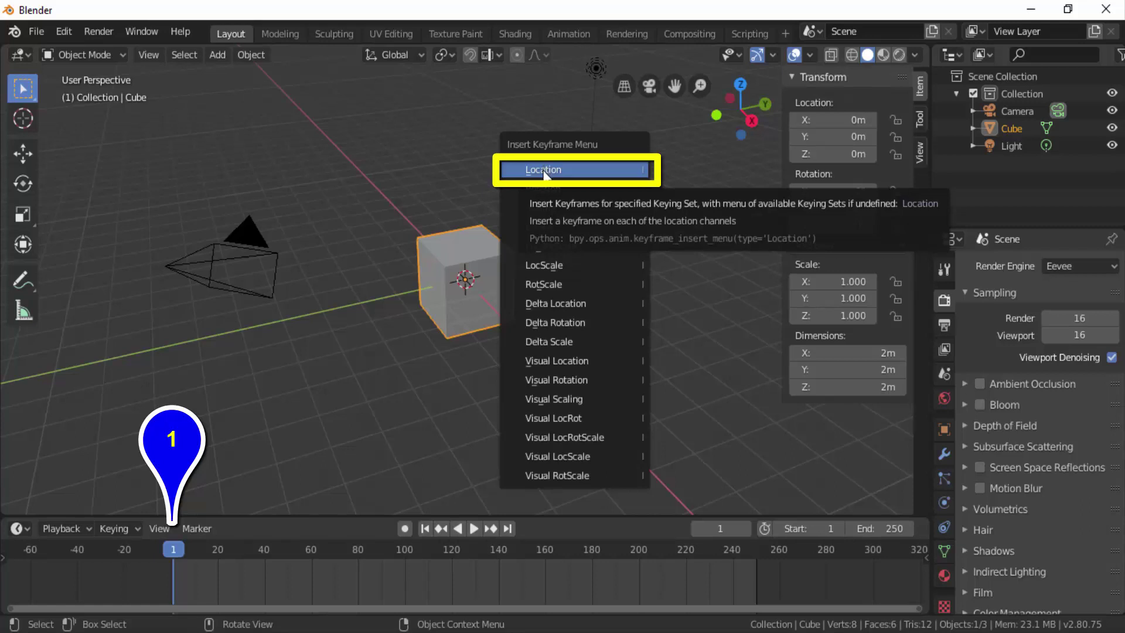
{"action": "left_click", "coordinate": [543, 169]}
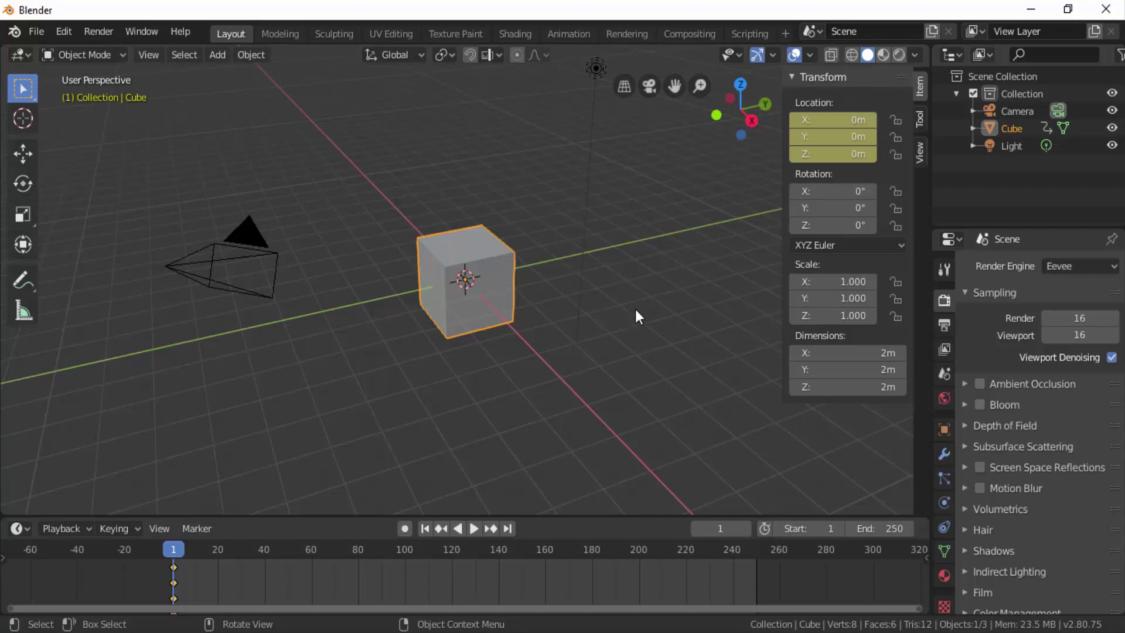
- Grab the cube along X with G, X and place it at -15.192 m
{"action": "key", "text": "g"}
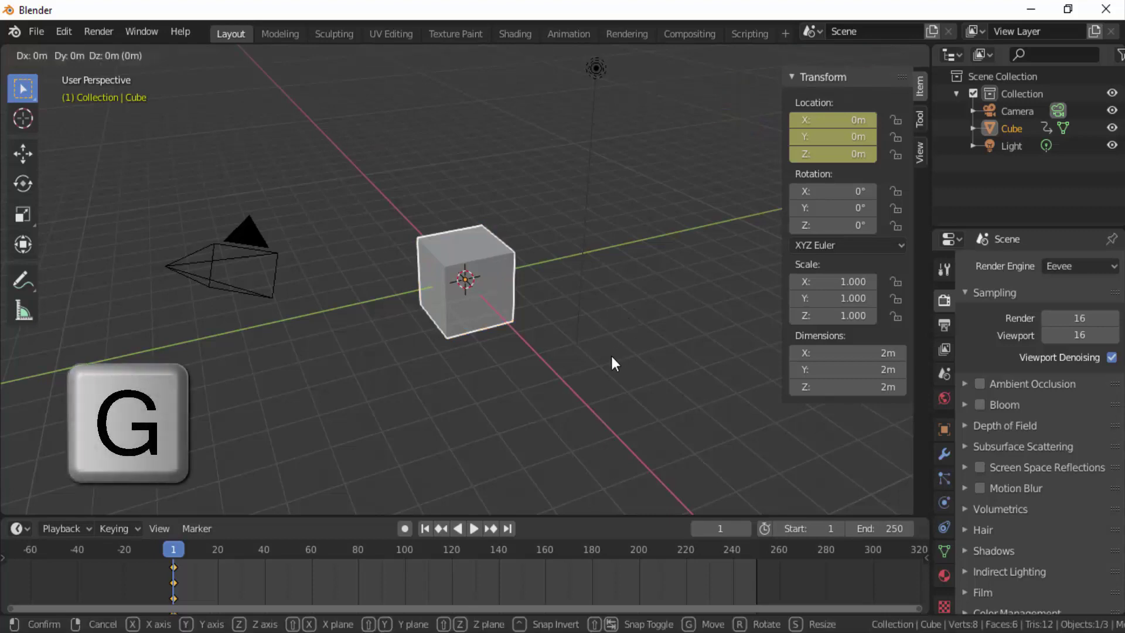
{"action": "key", "text": "x"}
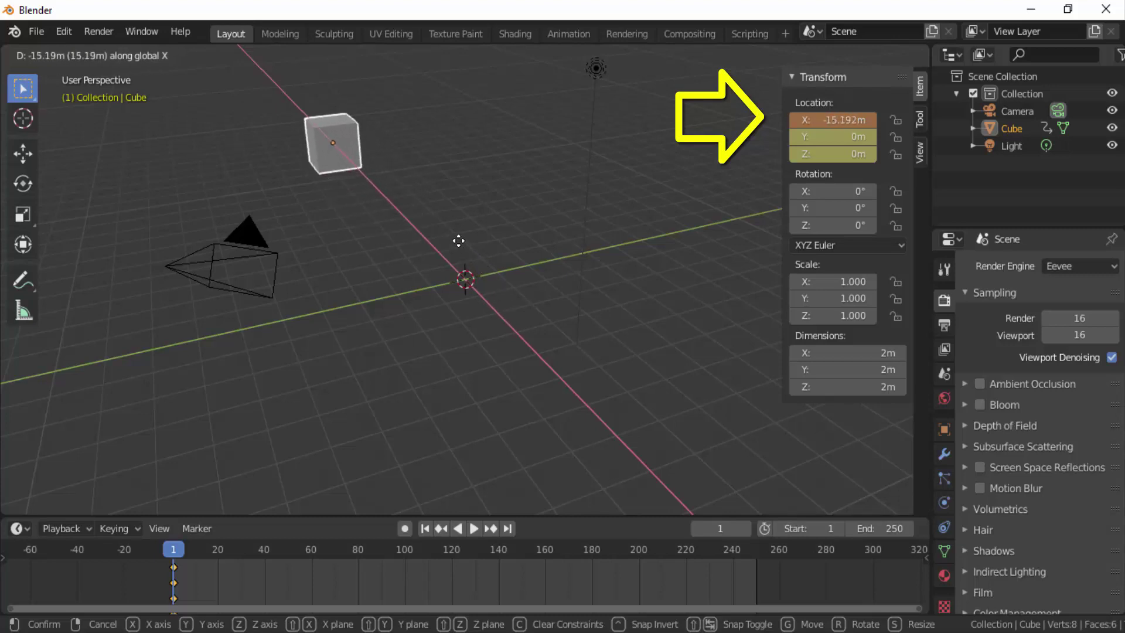
{"action": "left_click", "coordinate": [458, 240]}
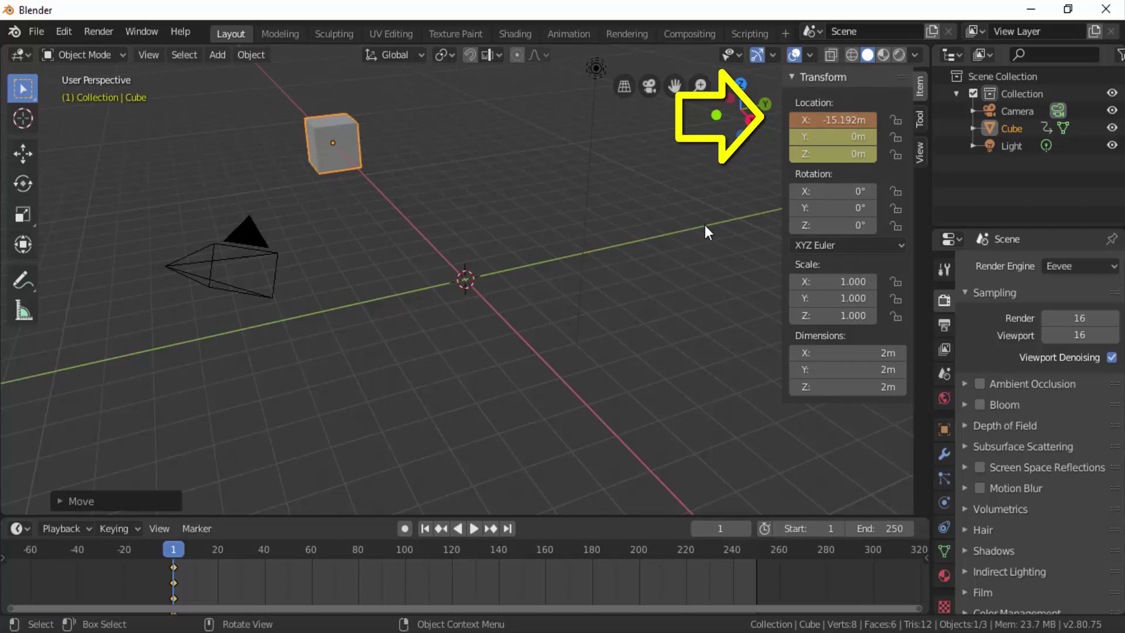
- Key the cube's location at X -15.192 m on frame 1
{"action": "key", "text": "i"}
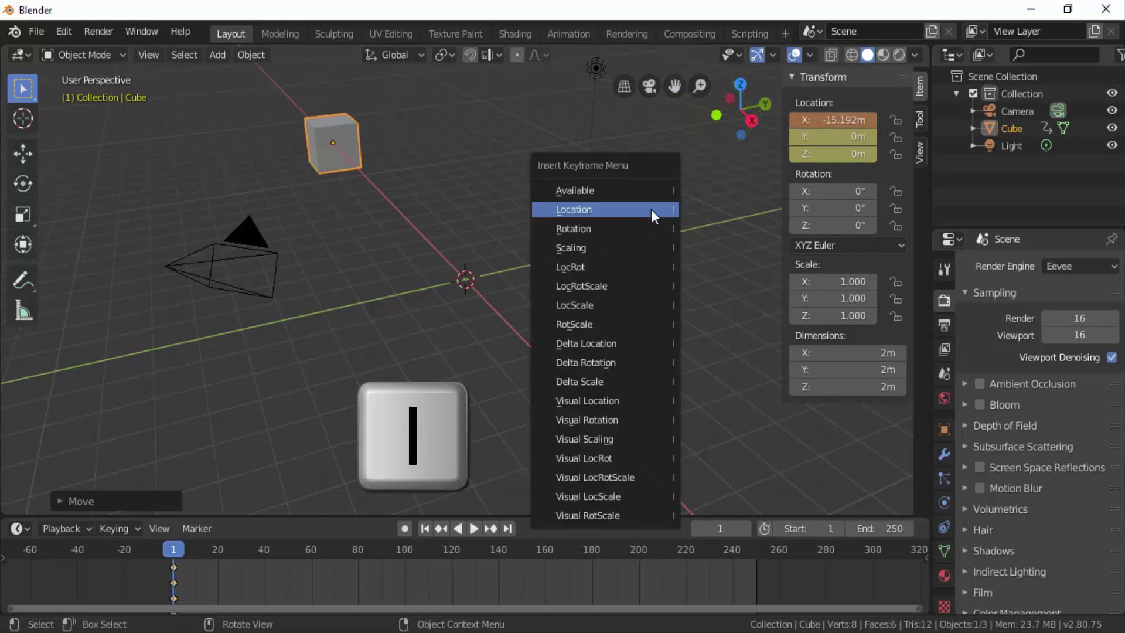
{"action": "left_click", "coordinate": [583, 210]}
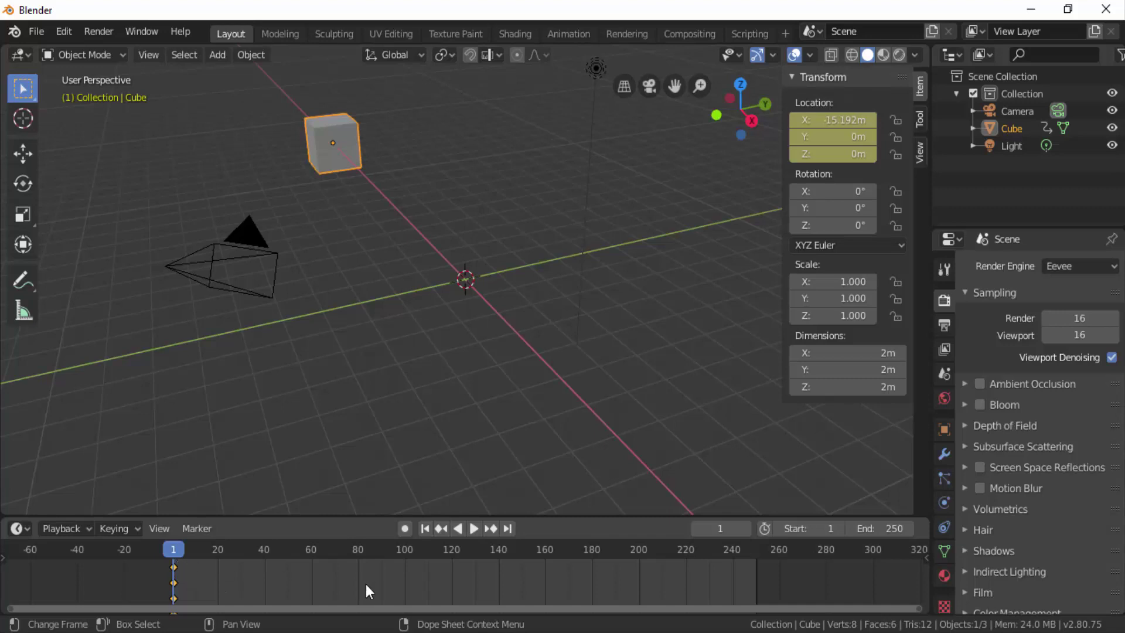
- Go to frame 100, stop playback, and activate the Move tool
{"action": "left_click", "coordinate": [406, 551]}
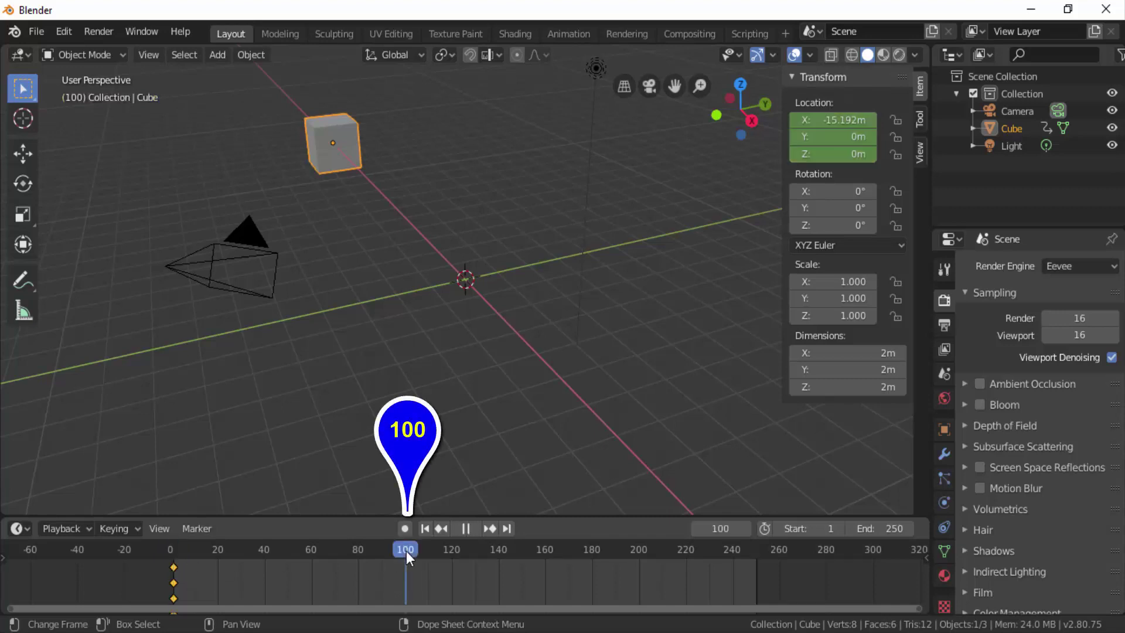
{"action": "key", "text": "space"}
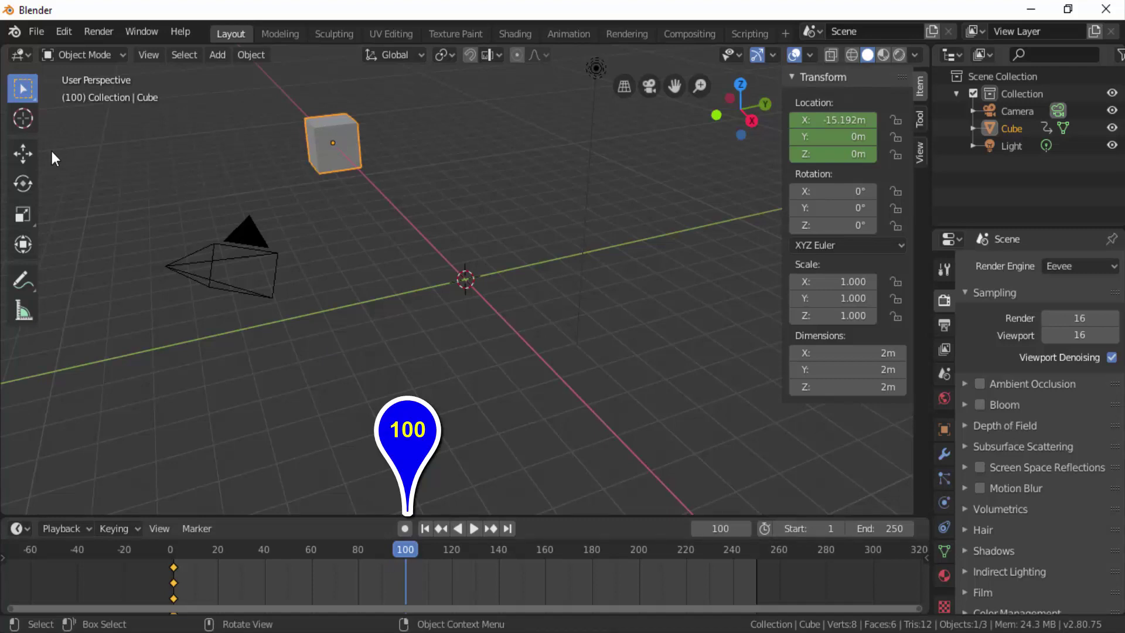
{"action": "left_click", "coordinate": [22, 152]}
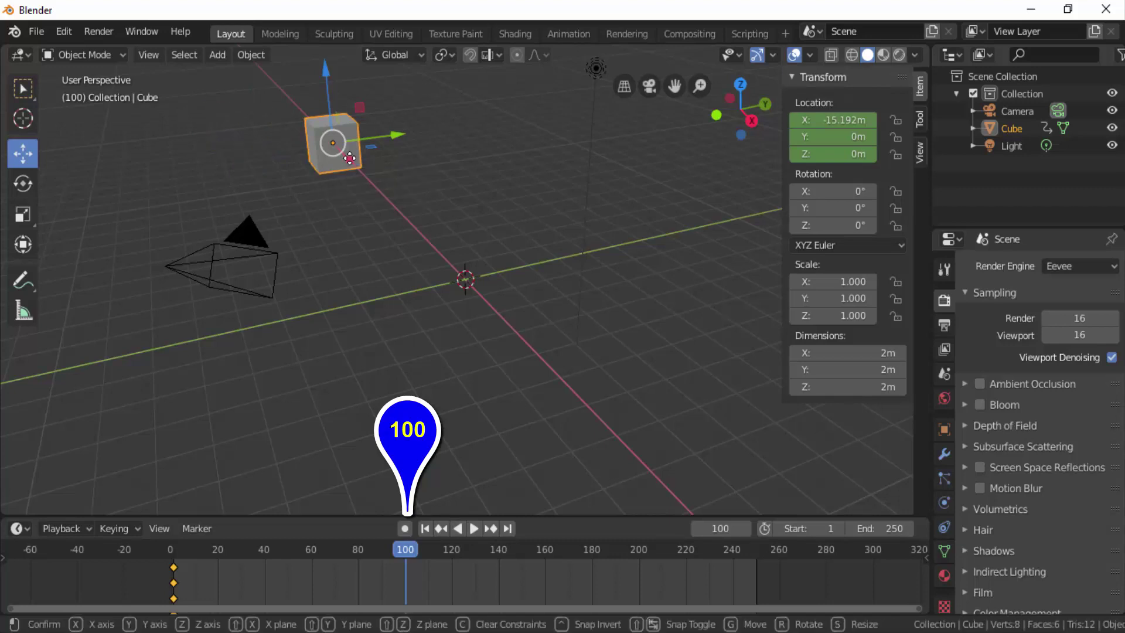
- Drag the cube's X arrow to the grid centre, about X 0.074195 m
{"action": "left_click_drag", "start_coordinate": [349, 159], "coordinate": [448, 335]}
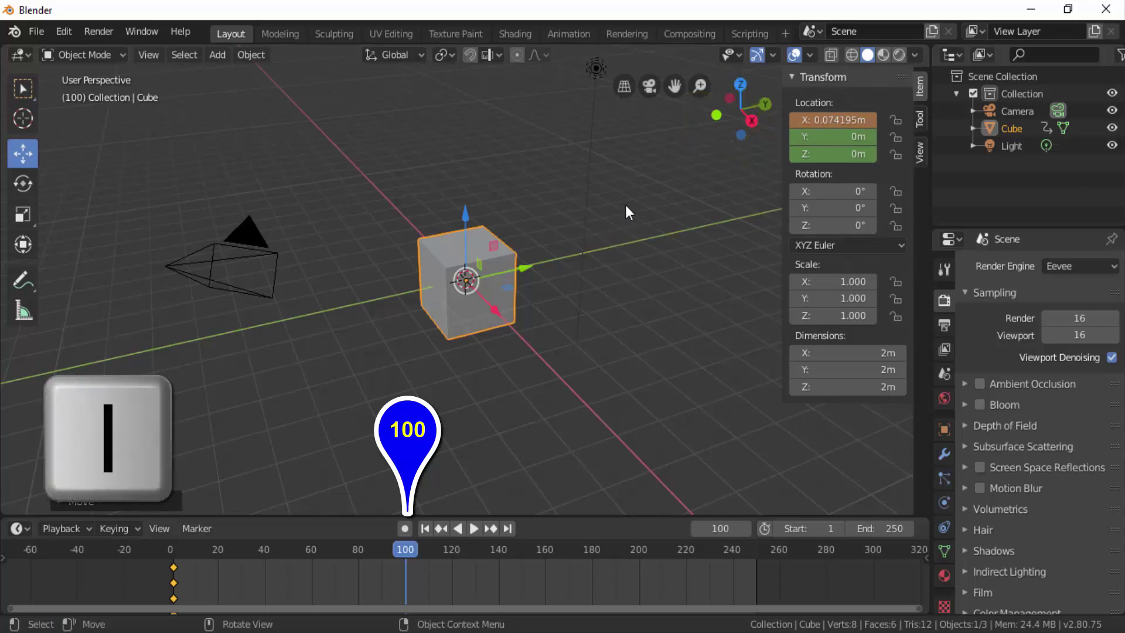
- Key the cube's centred location at frame 100, then return to frame 1
{"action": "key", "text": "i"}
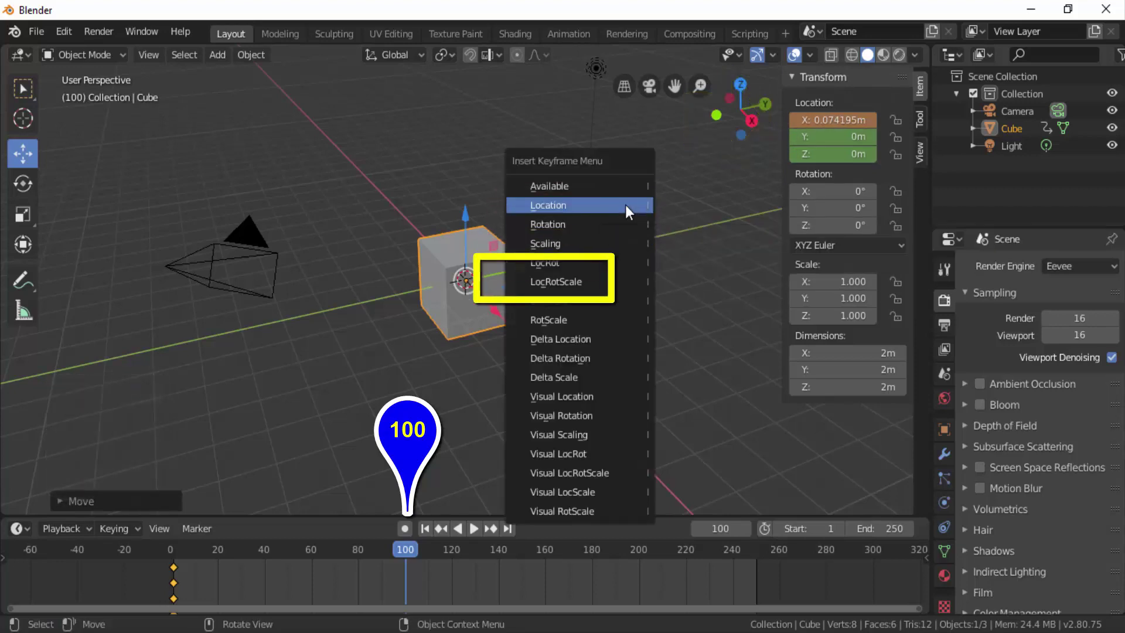
{"action": "left_click", "coordinate": [625, 205]}
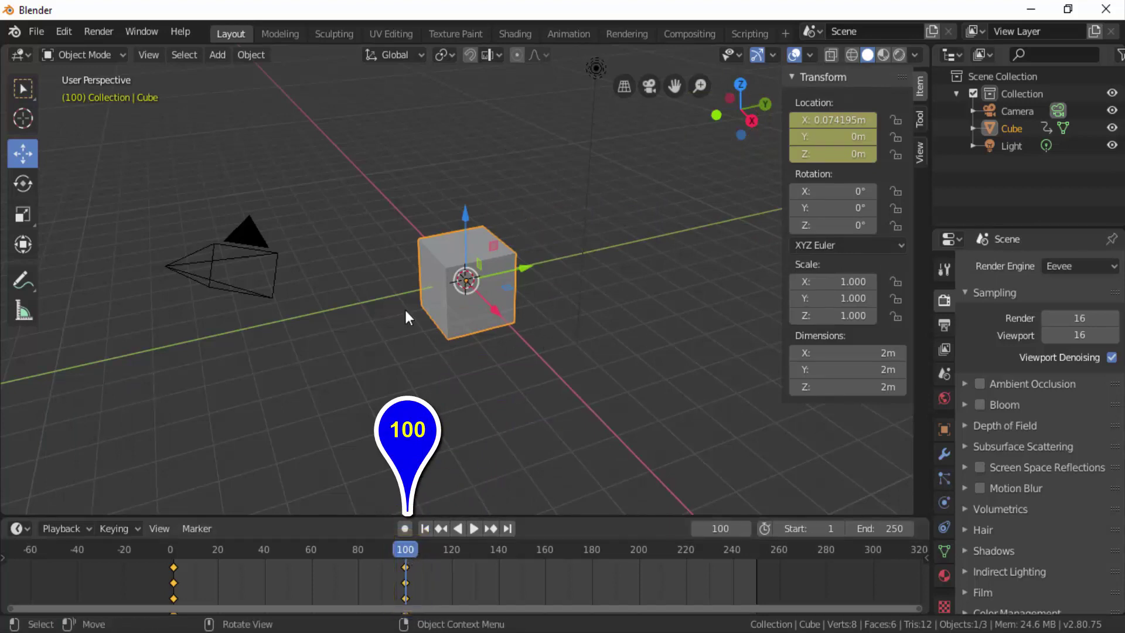
{"action": "left_click", "coordinate": [174, 549]}
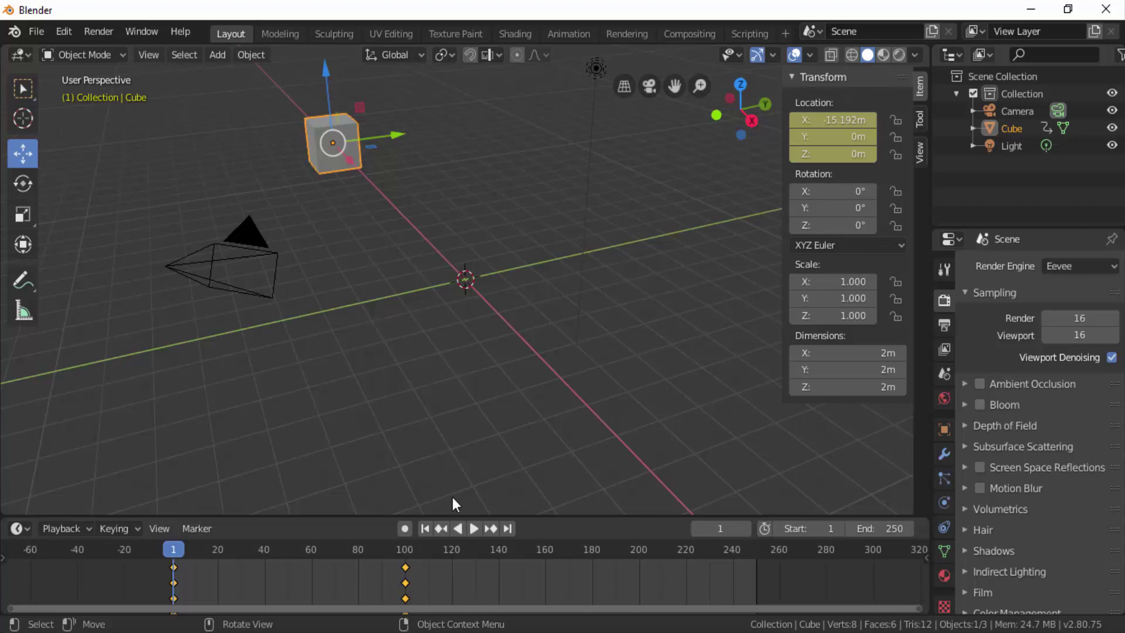
- Preview the slide, then on frame 199 drag the cube along Y to 8.2138 m
{"action": "left_click", "coordinate": [475, 529]}
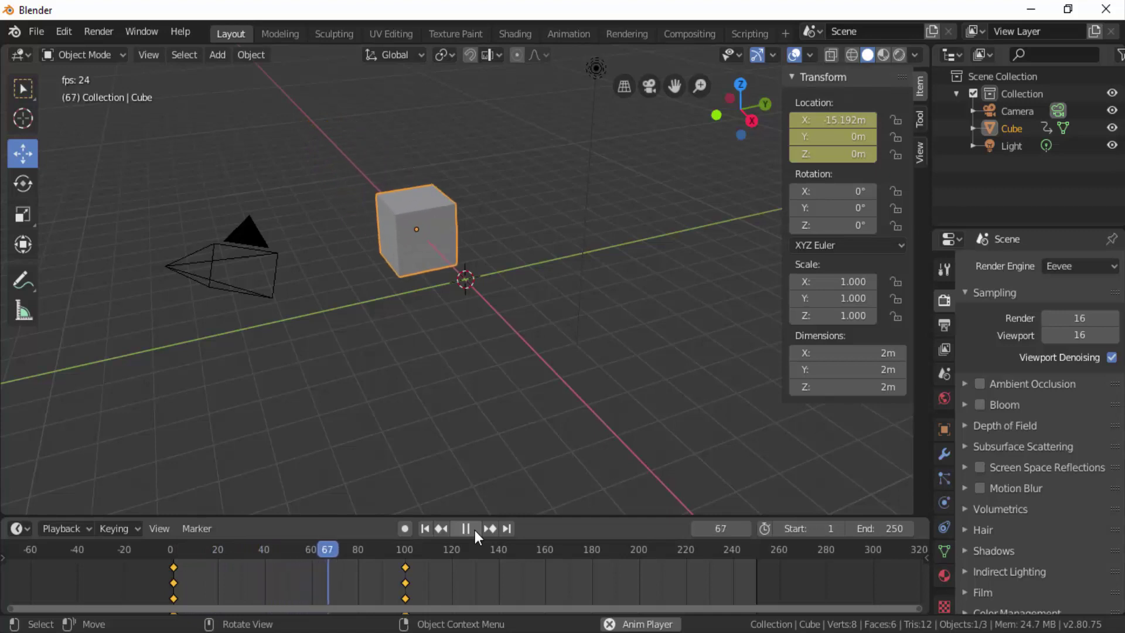
{"action": "left_click", "coordinate": [474, 529]}
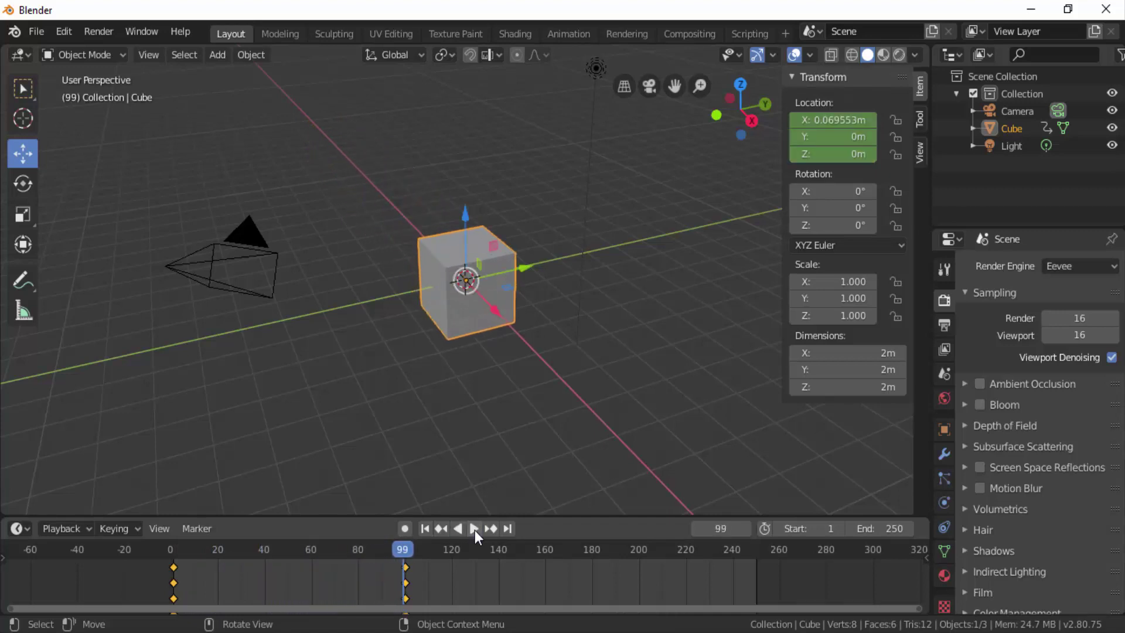
{"action": "key", "text": "Right"}
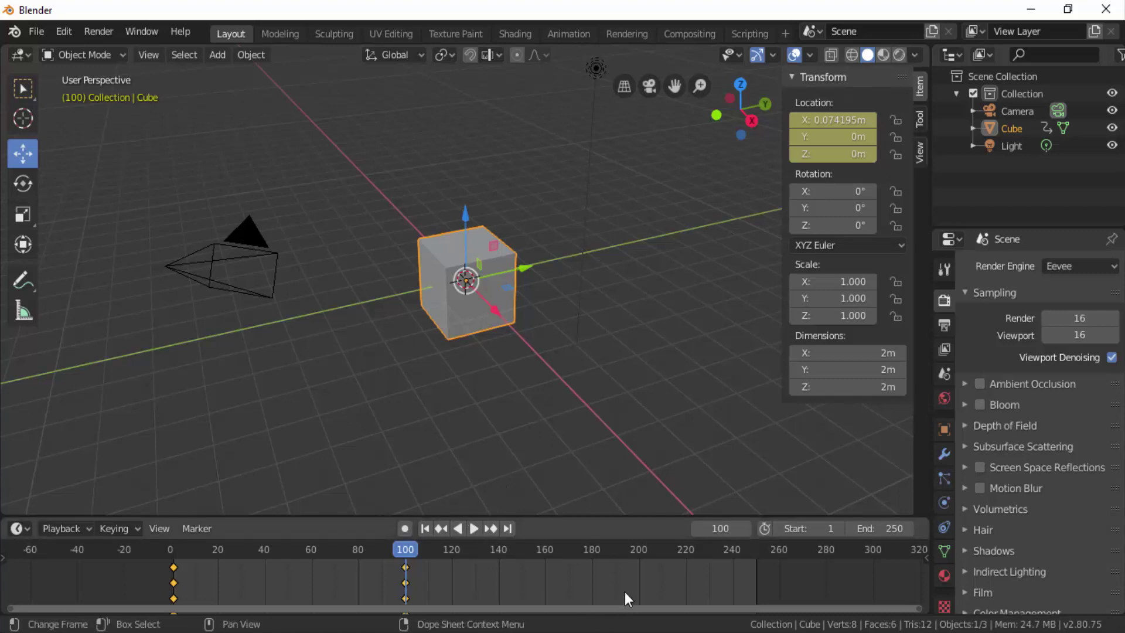
{"action": "left_click", "coordinate": [637, 548]}
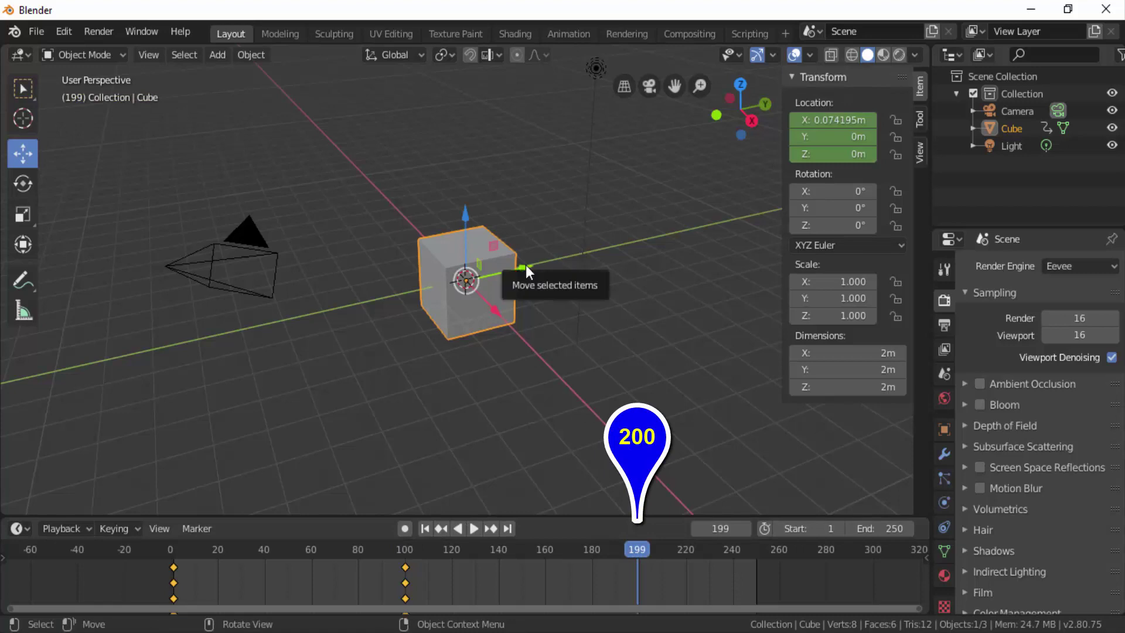
{"action": "left_click_drag", "start_coordinate": [525, 265], "coordinate": [753, 221]}
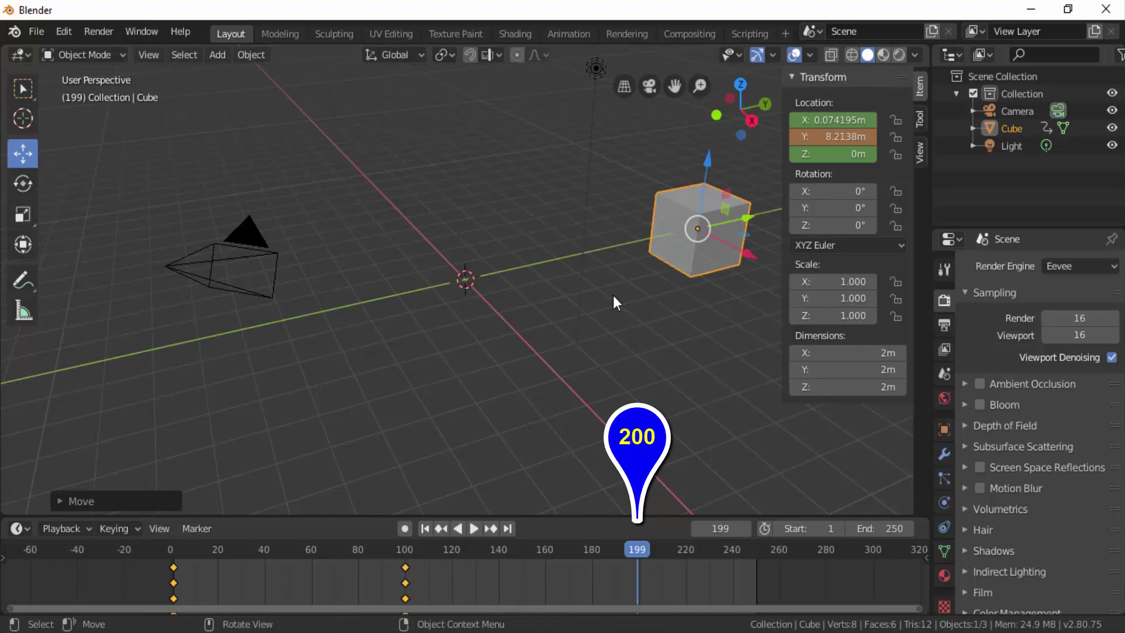
- Key the cube's location at frame 199 through its right-click Insert Keyframe menu
{"action": "left_click", "coordinate": [237, 56]}
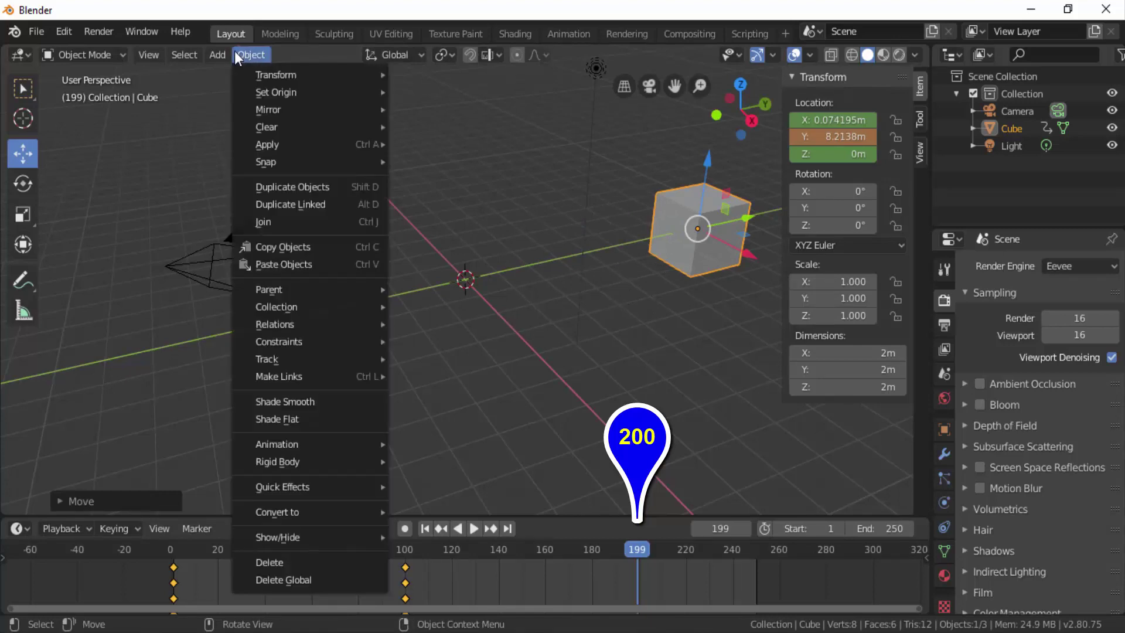
{"action": "mouse_move", "coordinate": [308, 445]}
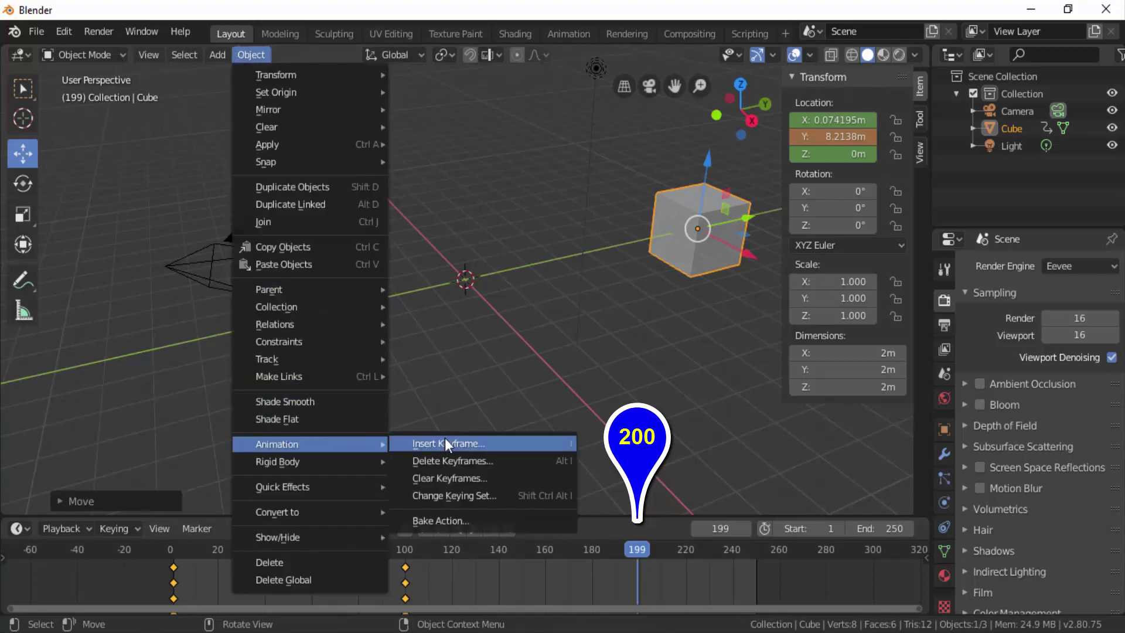
{"action": "right_click", "coordinate": [536, 168]}
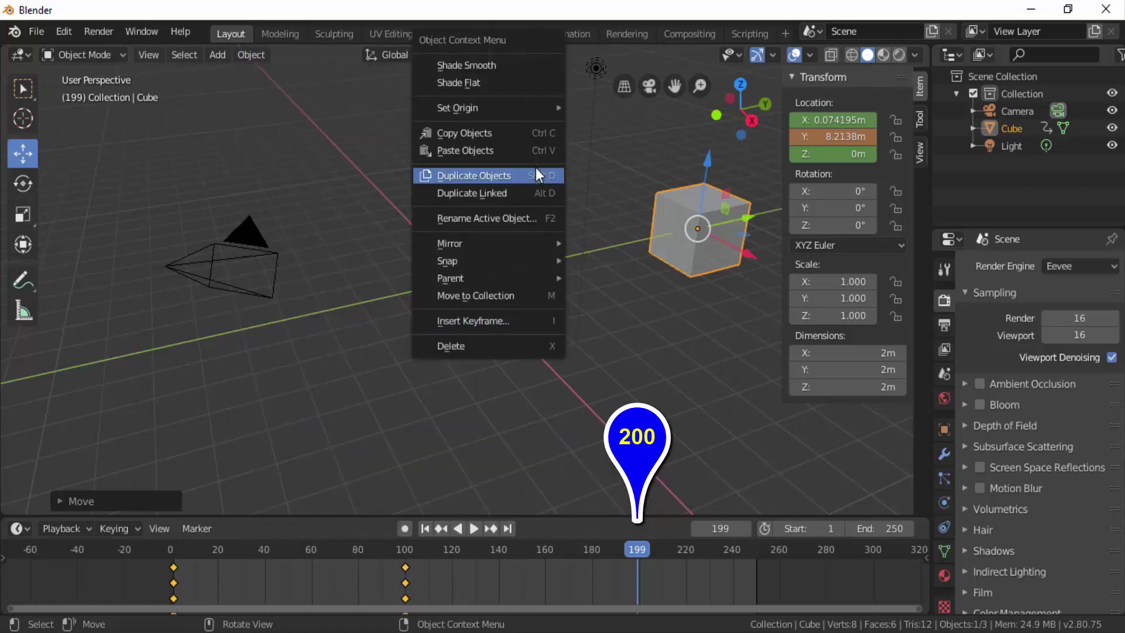
{"action": "left_click", "coordinate": [472, 320]}
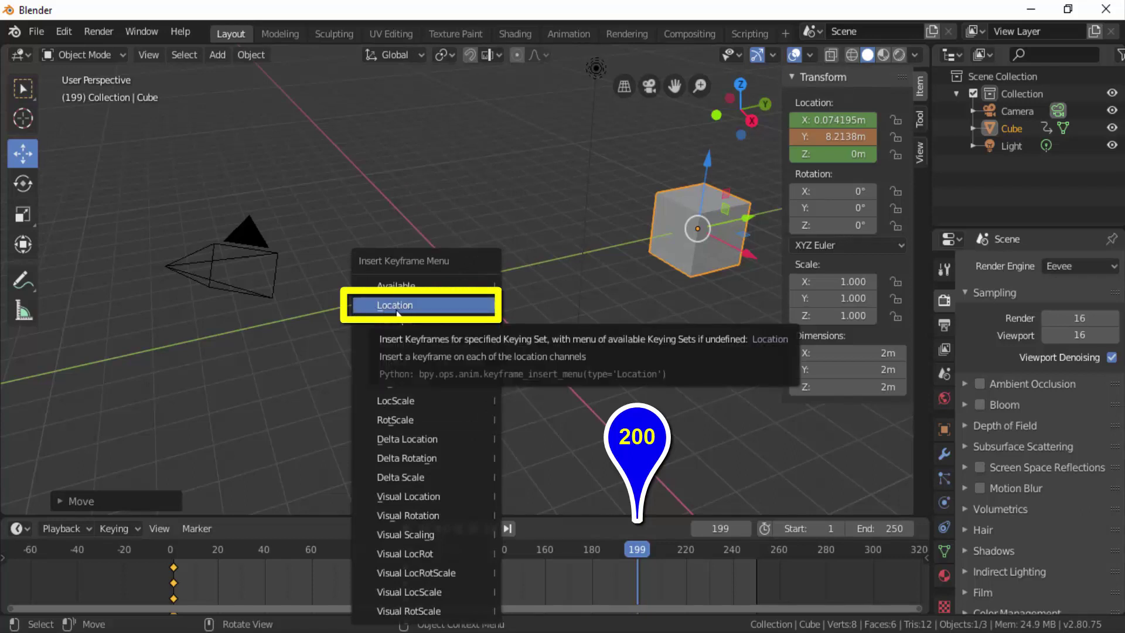
{"action": "left_click", "coordinate": [407, 309]}
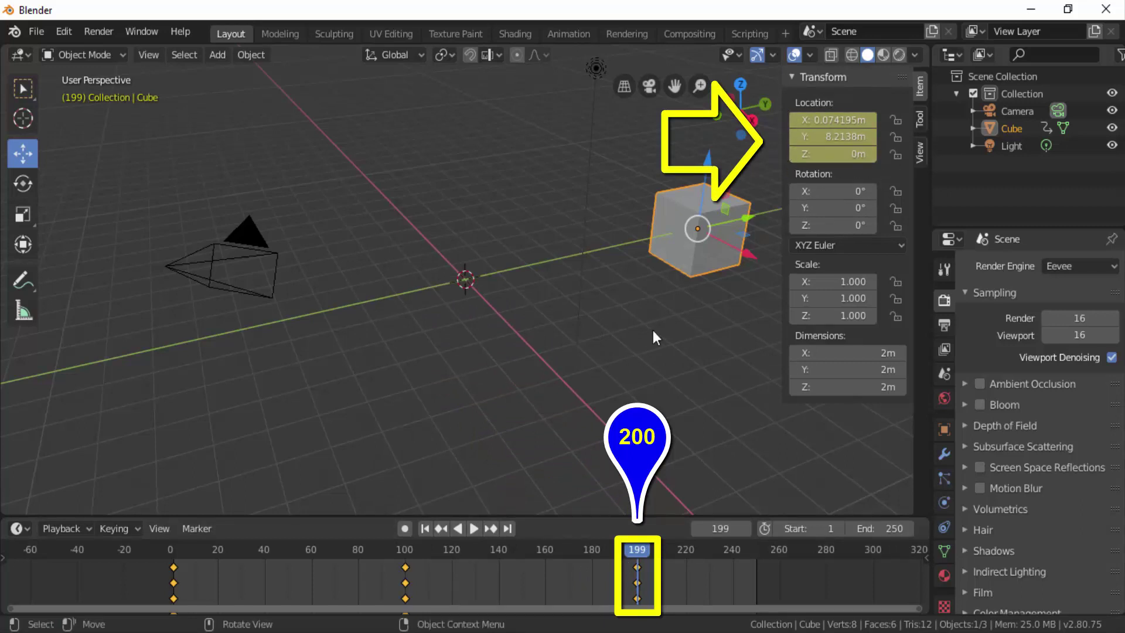
- Play the animation from frame 1, pause at frame 199, then park on frame 40
{"action": "left_click", "coordinate": [174, 550]}
{"action": "left_click", "coordinate": [476, 529]}
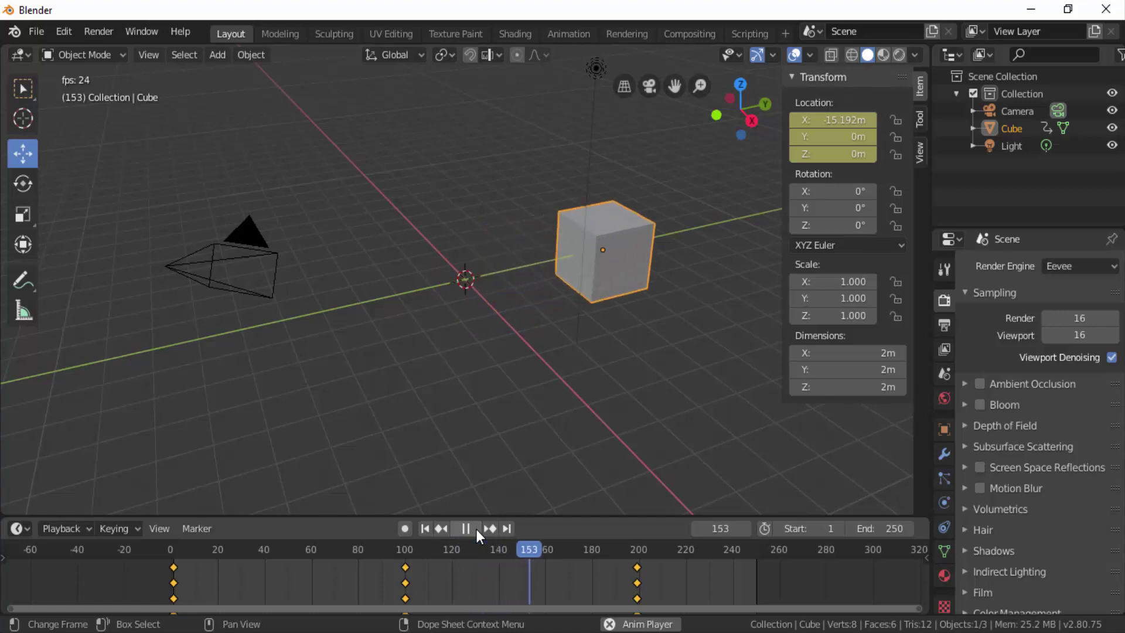
{"action": "left_click", "coordinate": [476, 529]}
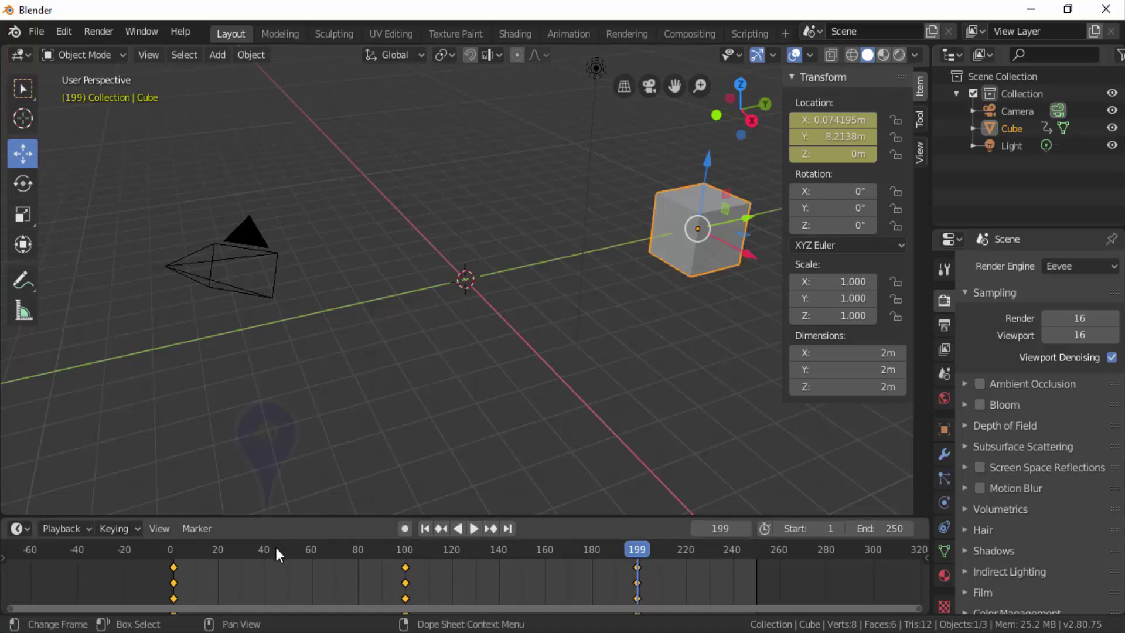
{"action": "left_click", "coordinate": [265, 560]}
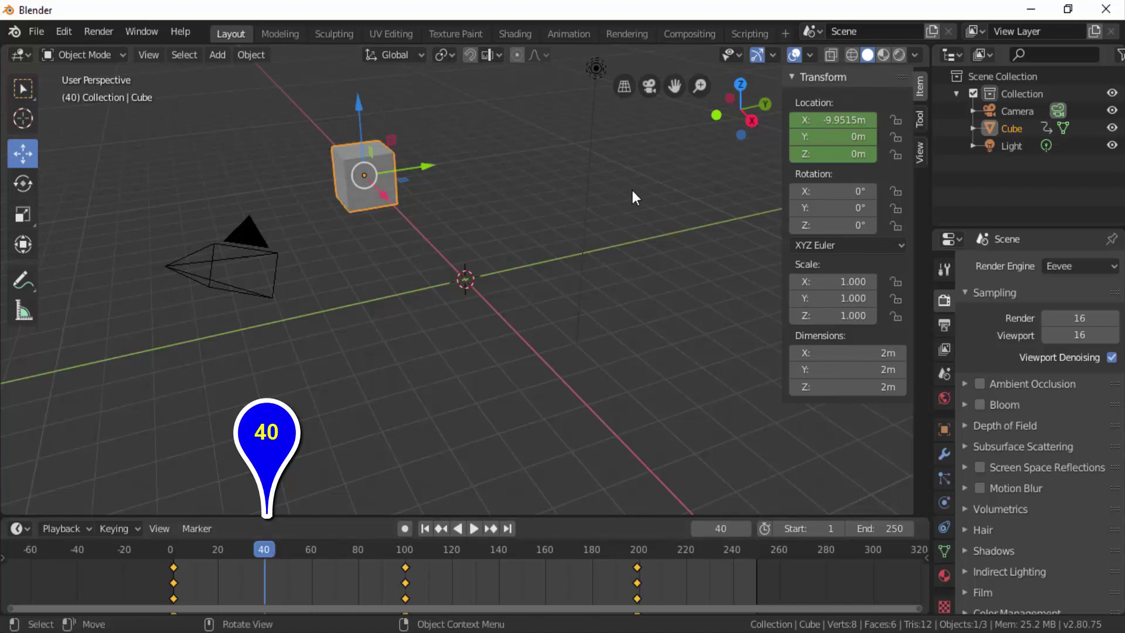
- Insert a Rotation keyframe on the cube at frame 40, then move to frame 160
{"action": "key", "text": "i"}
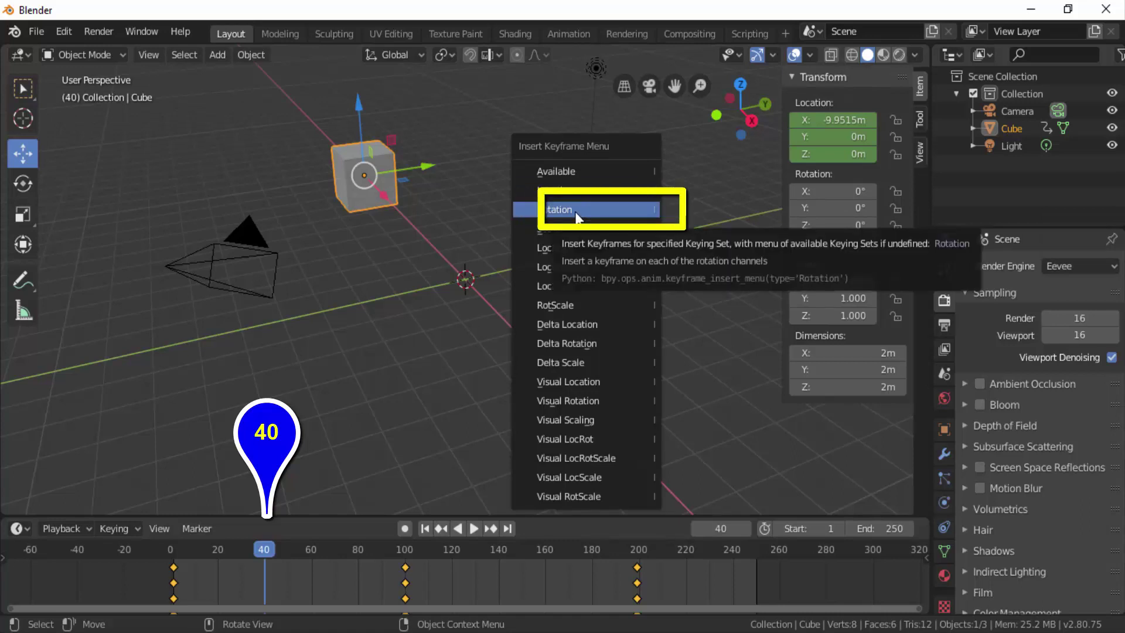
{"action": "left_click", "coordinate": [574, 212]}
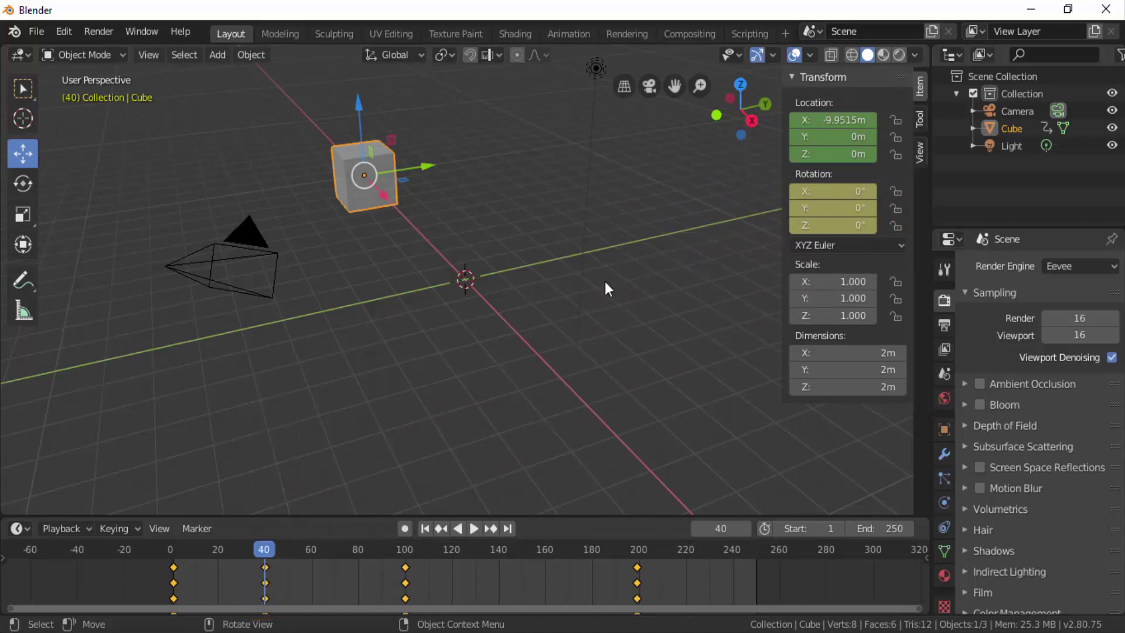
{"action": "left_click", "coordinate": [546, 551]}
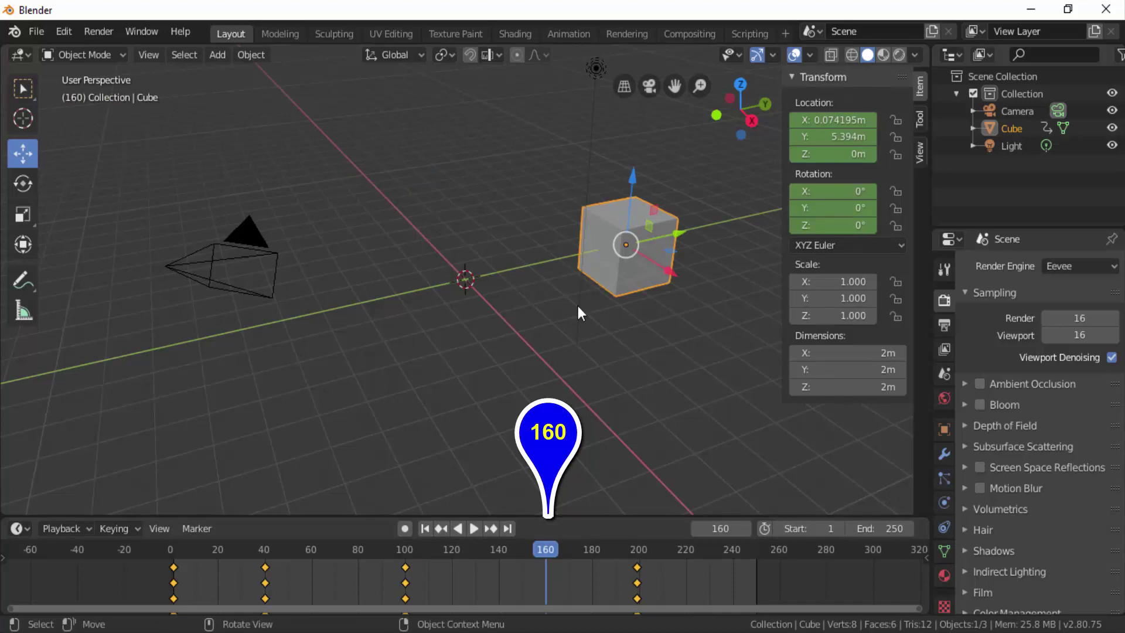
- Rotate the cube to -208° on the X axis at frame 160
{"action": "key", "text": "r"}
{"action": "key", "text": "x"}
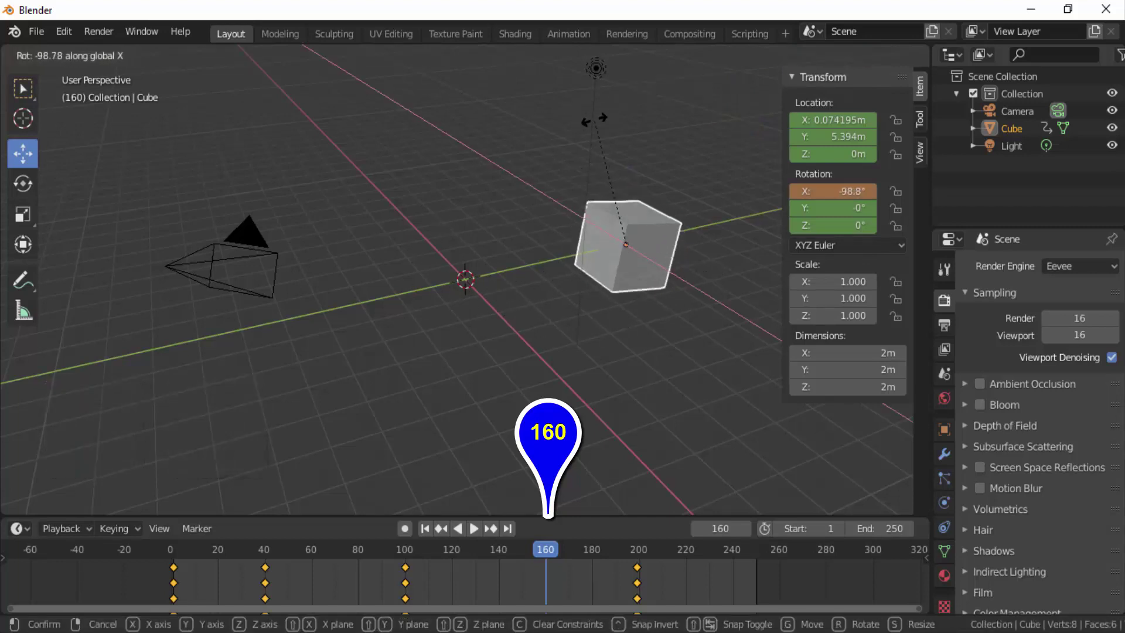
{"action": "key", "text": "Escape"}
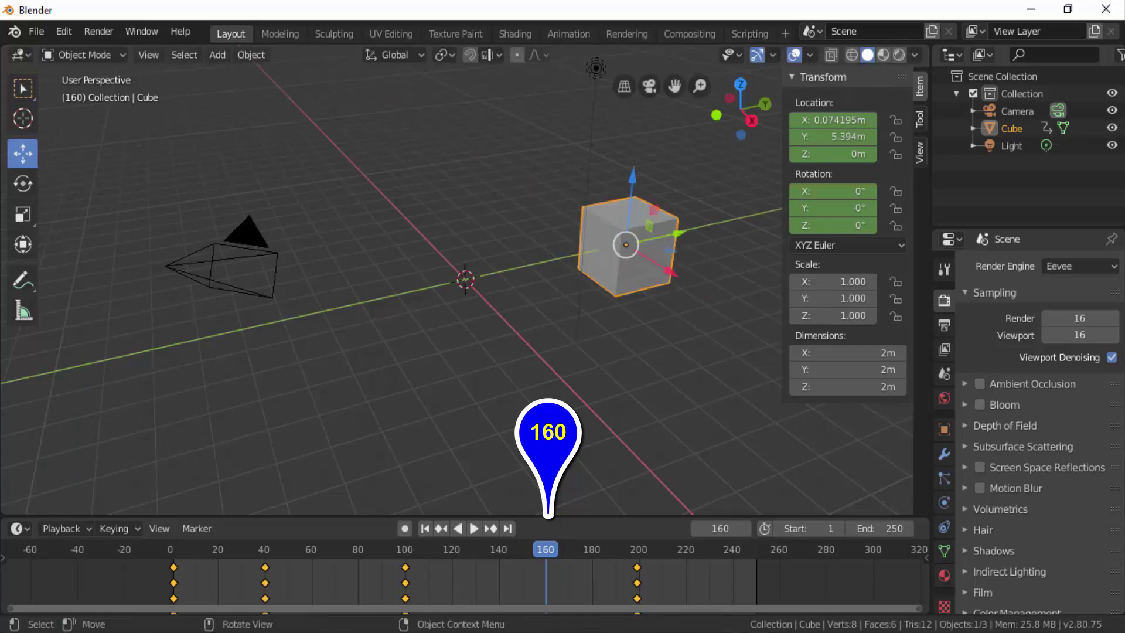
{"action": "left_click", "coordinate": [32, 186]}
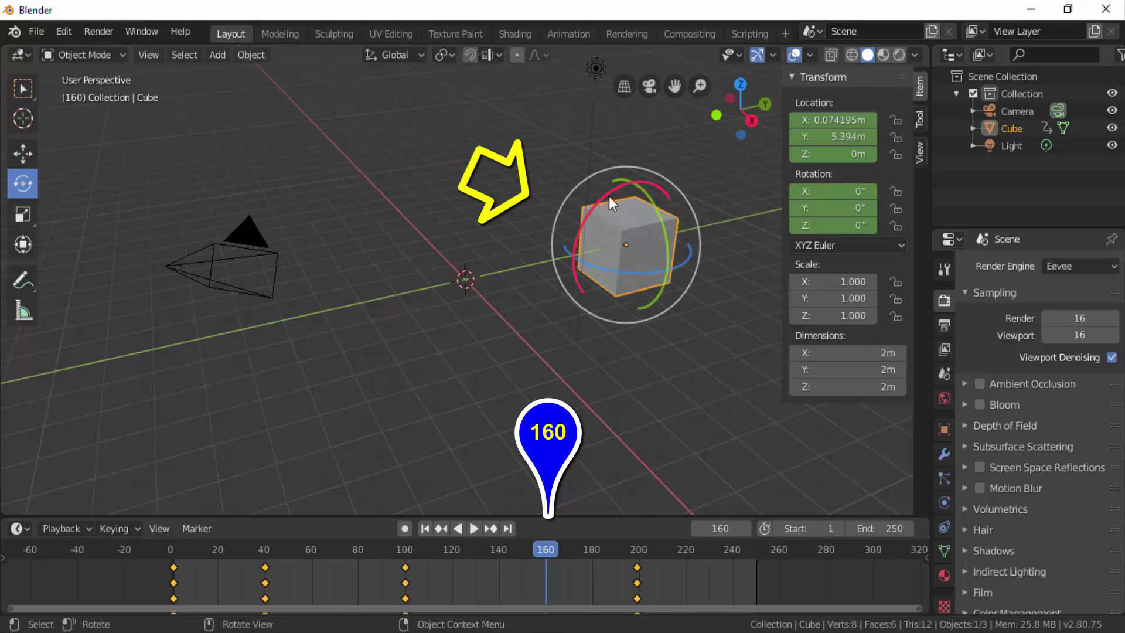
{"action": "left_click_drag", "start_coordinate": [609, 196], "coordinate": [589, 207]}
{"action": "key", "text": "ctrl+z"}
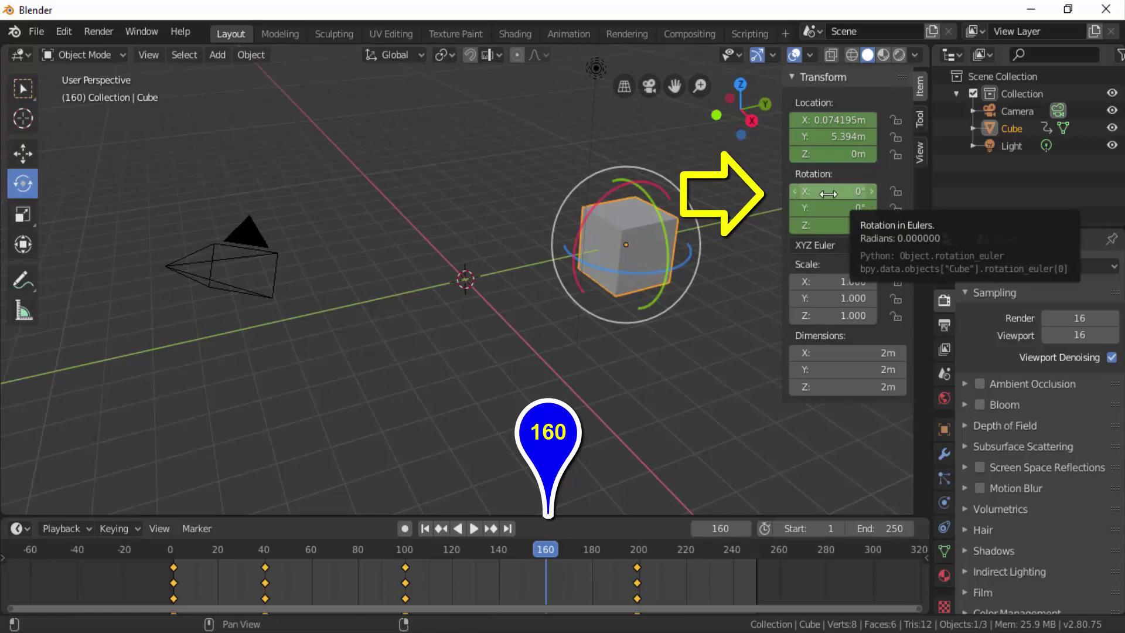
{"action": "mouse_move", "coordinate": [834, 192]}
{"action": "left_mouse_down"}
{"action": "mouse_move", "coordinate": [879, 192]}
{"action": "mouse_move", "coordinate": [808, 191]}
{"action": "mouse_move", "coordinate": [844, 191]}
{"action": "mouse_move", "coordinate": [809, 191]}
{"action": "mouse_move", "coordinate": [821, 191]}
{"action": "left_mouse_up"}
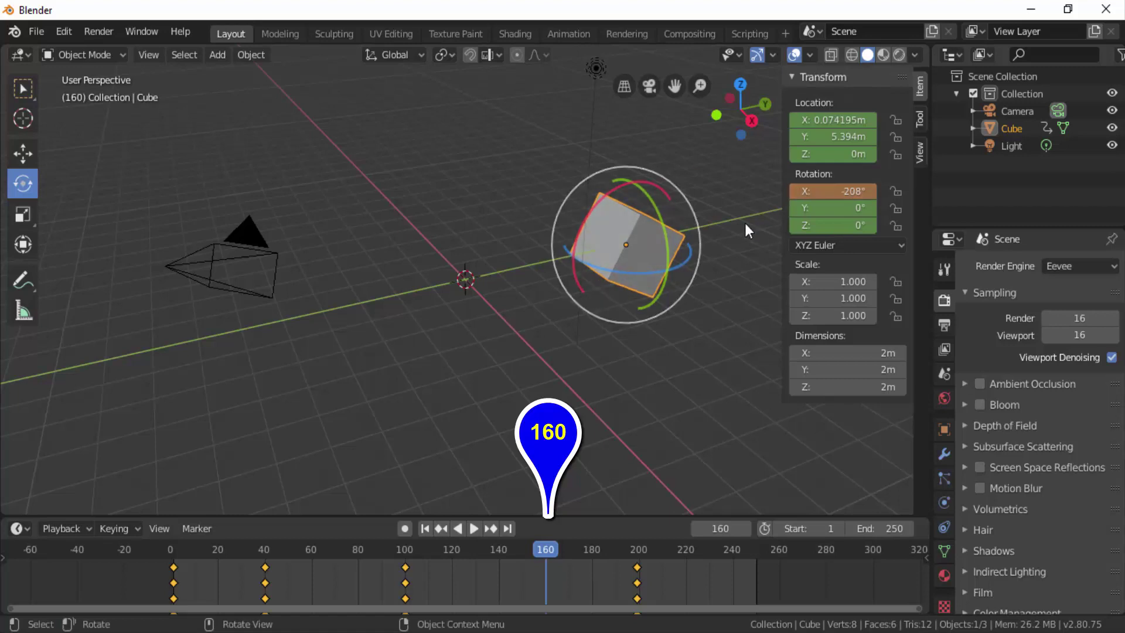
- Keyframe the cube's rotation at frame 160 and return to frame 1
{"action": "key", "text": "i"}
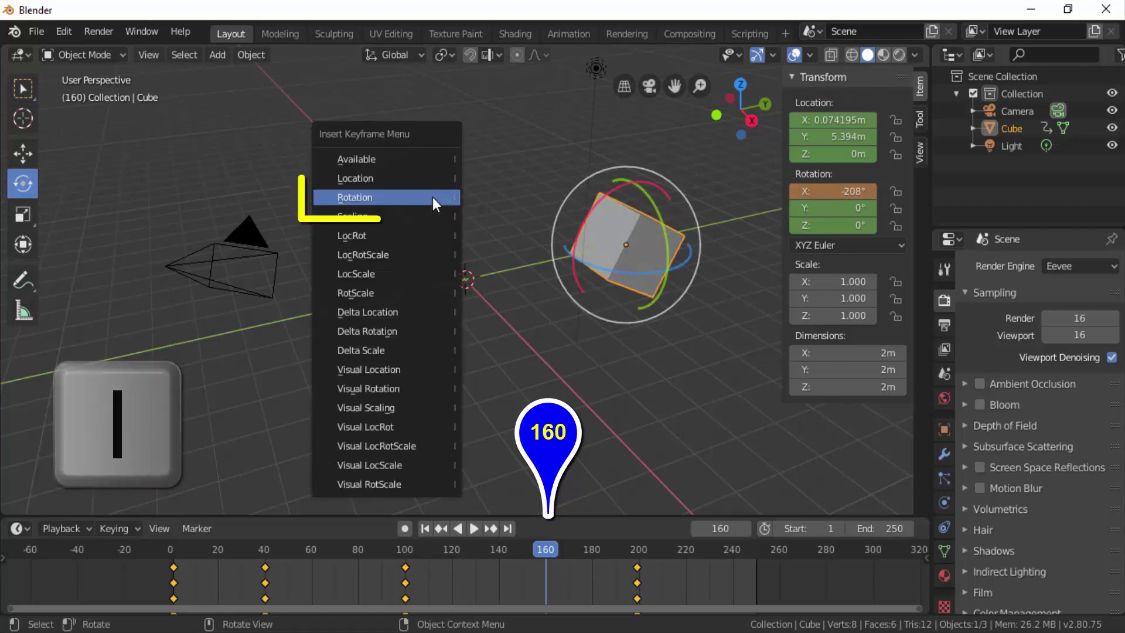
{"action": "left_click", "coordinate": [433, 197]}
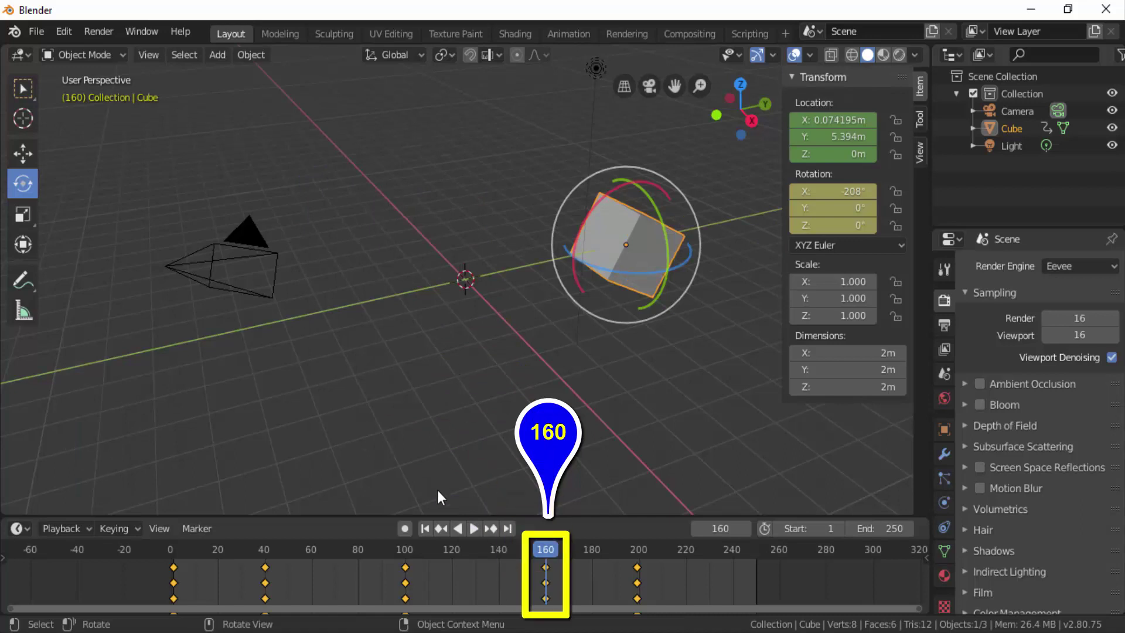
{"action": "left_click", "coordinate": [422, 532]}
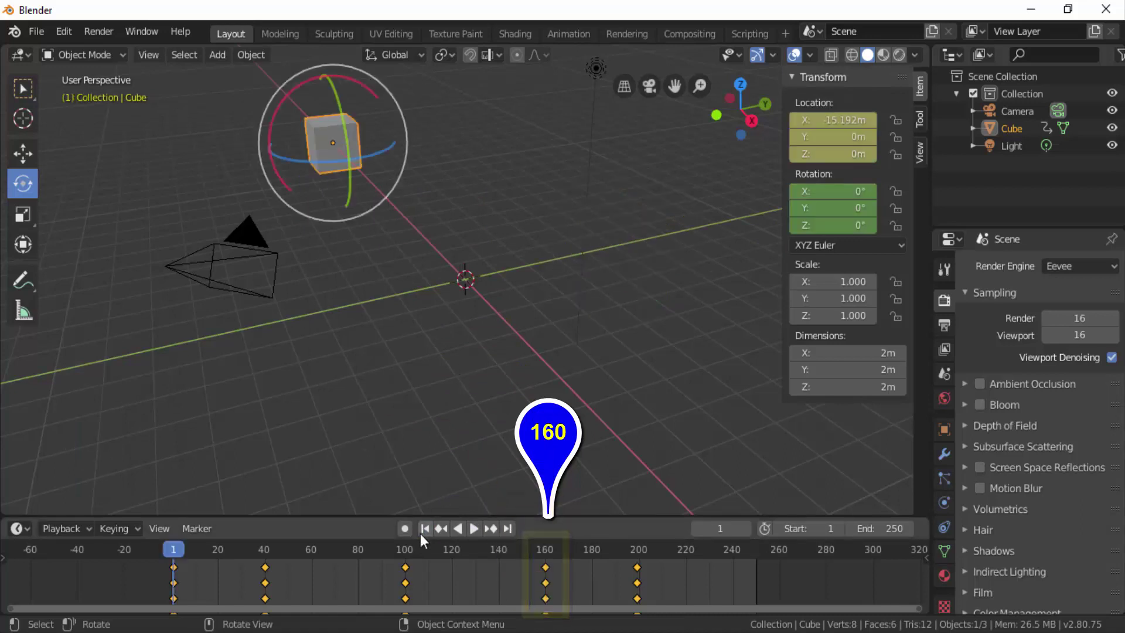
{"action": "left_click", "coordinate": [476, 529]}
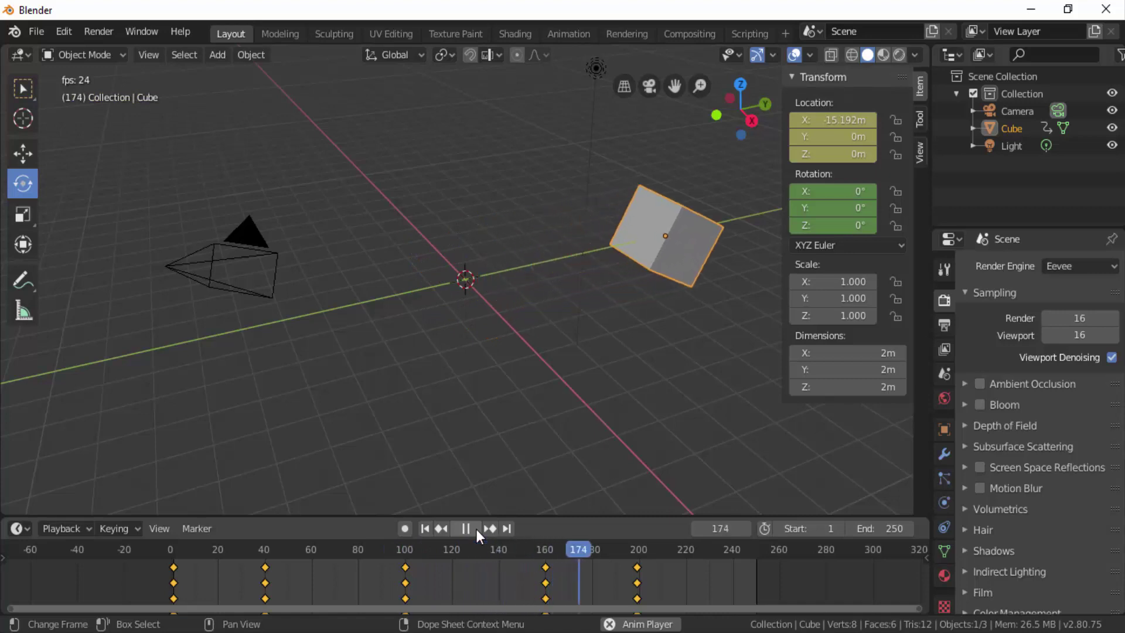
{"action": "left_click", "coordinate": [476, 529]}
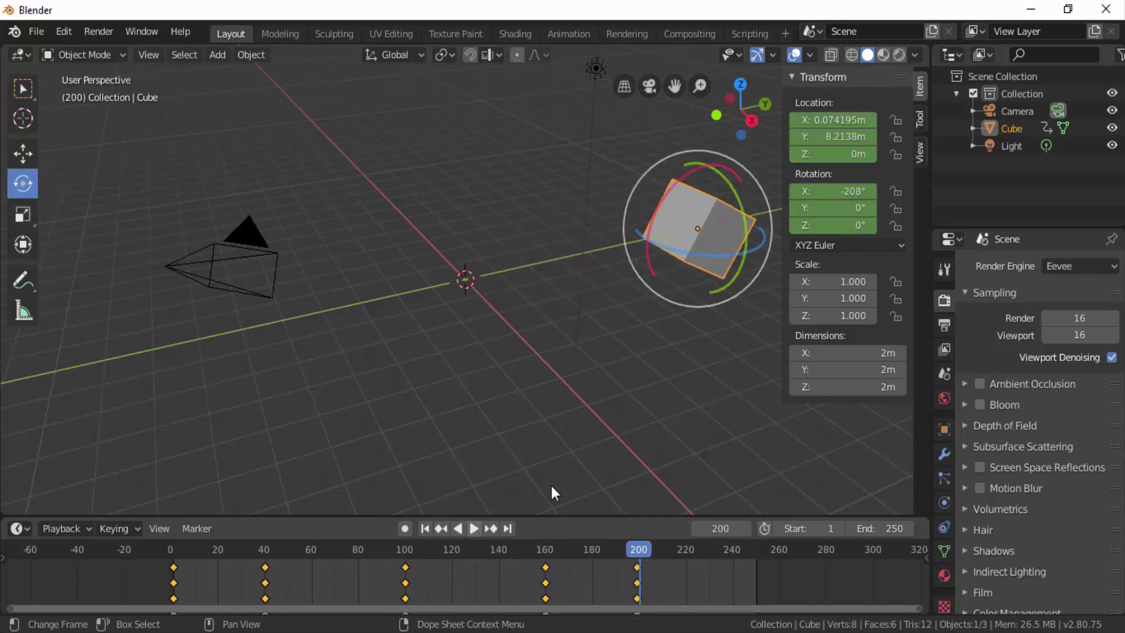
{"action": "left_click", "coordinate": [426, 528]}
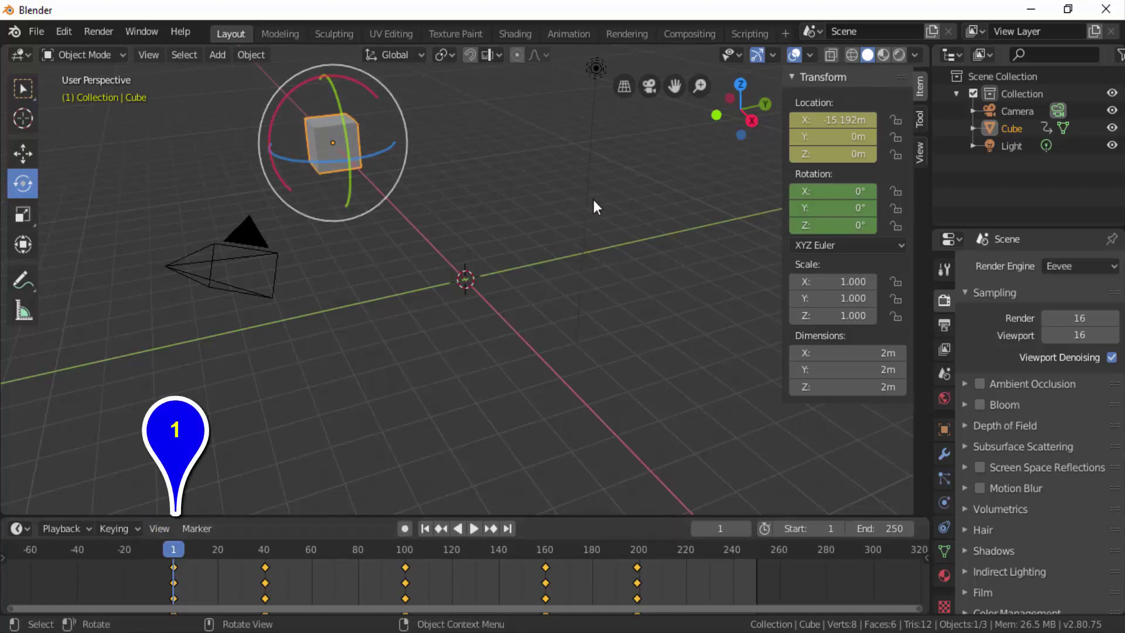
- Insert a Scaling keyframe at 1.000 on frame 1, then move to frame 220
{"action": "key", "text": "i"}
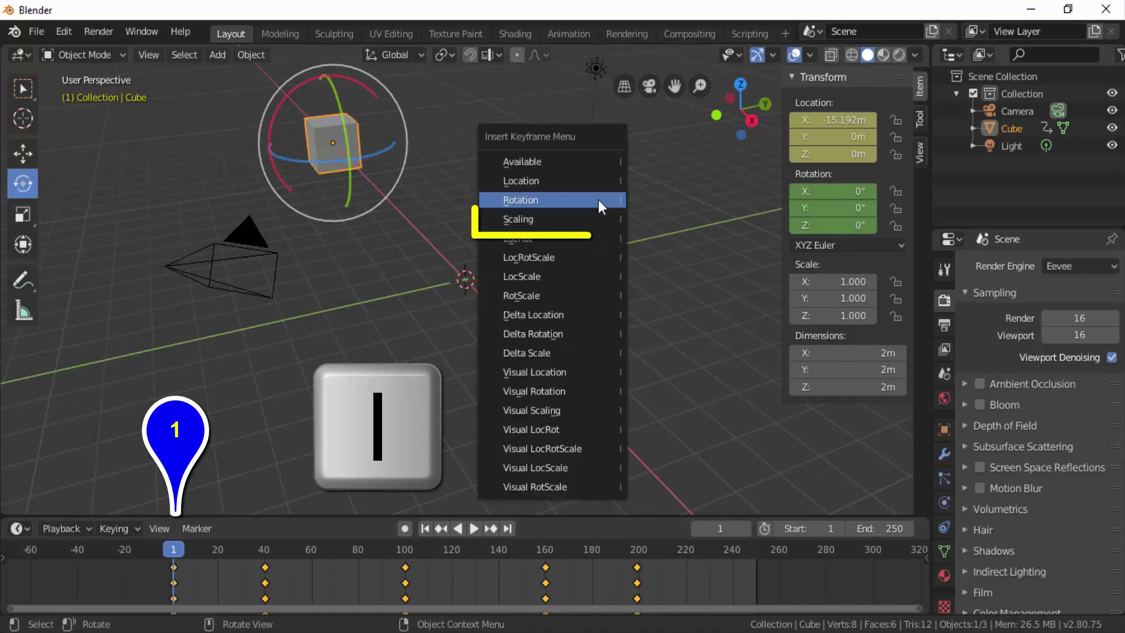
{"action": "left_click", "coordinate": [561, 221]}
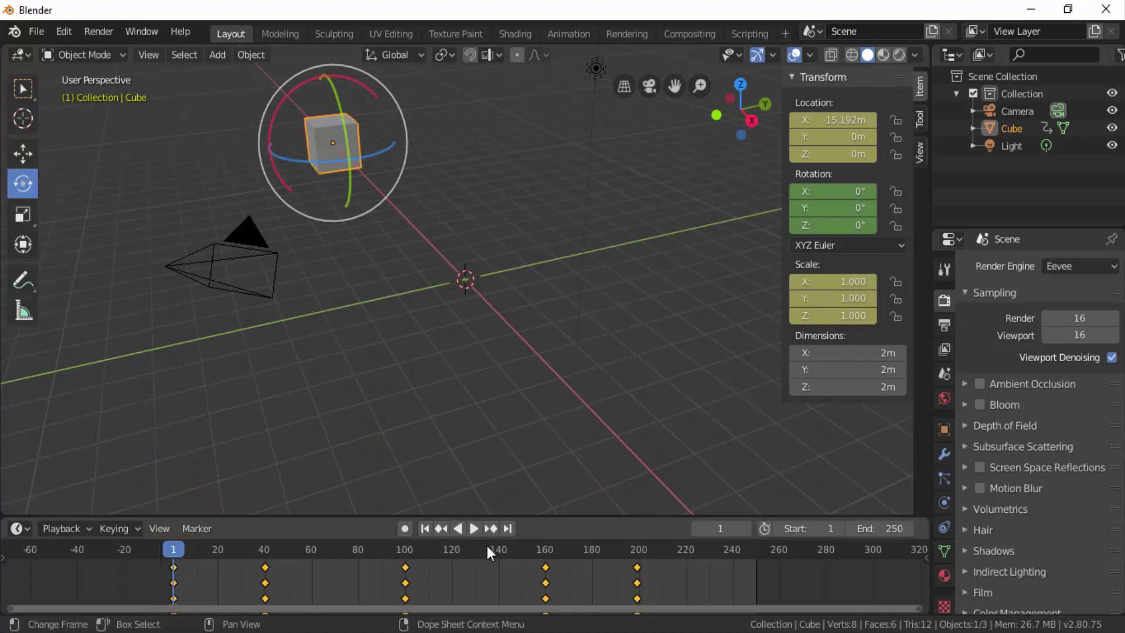
{"action": "left_click", "coordinate": [686, 551]}
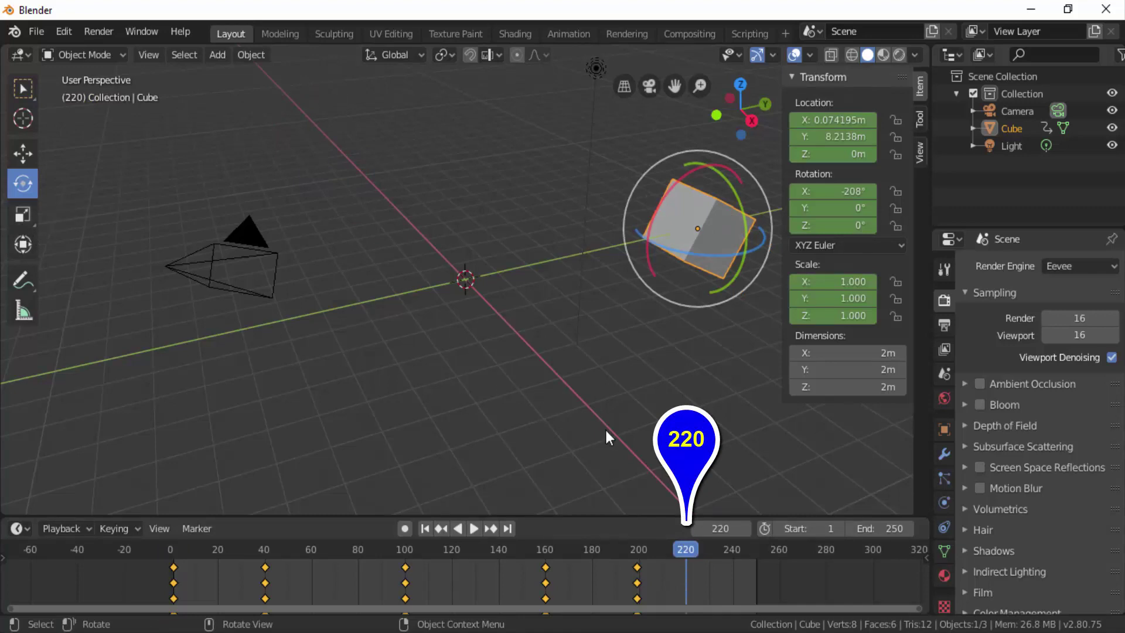
- Scale the cube to 0.322 at frame 220, keyframe its scale, and play from the start
{"action": "key", "text": "s"}
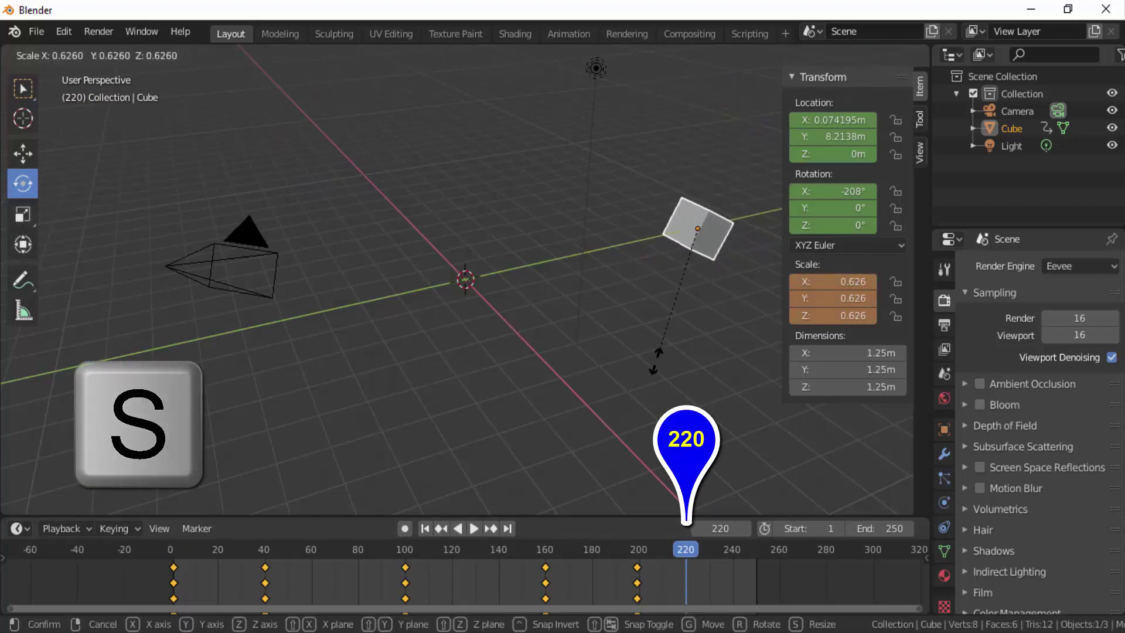
{"action": "left_click", "coordinate": [673, 344]}
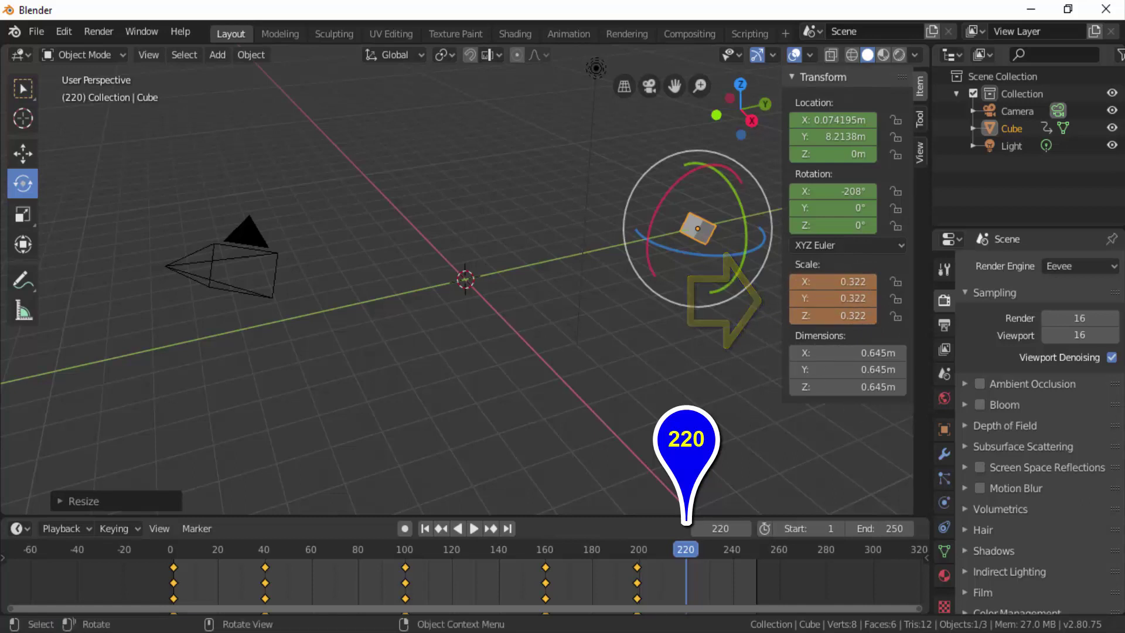
{"action": "key", "text": "i"}
{"action": "left_click", "coordinate": [585, 317]}
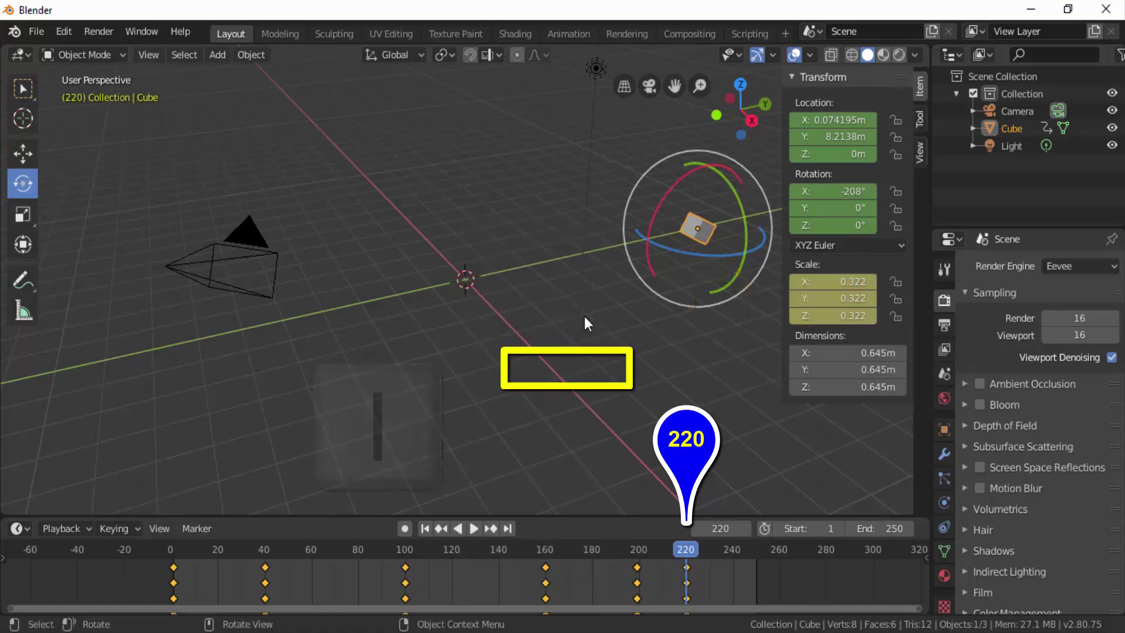
{"action": "left_click", "coordinate": [424, 528]}
{"action": "left_click", "coordinate": [474, 528]}
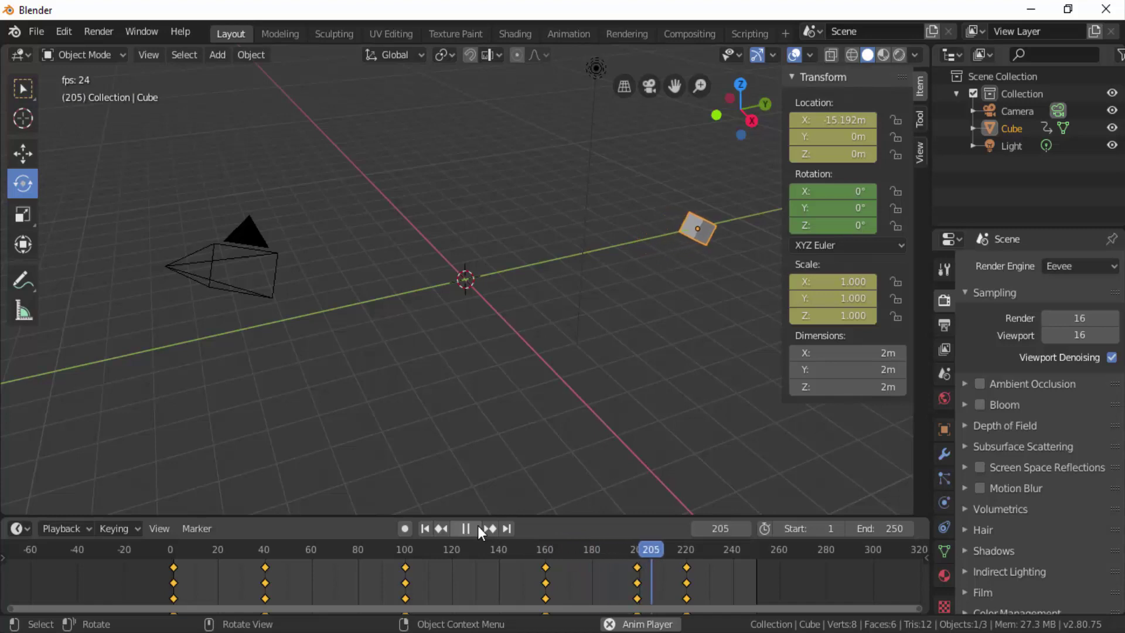
- Pause playback and rewind the timeline to frame 1
{"action": "left_click", "coordinate": [477, 525]}
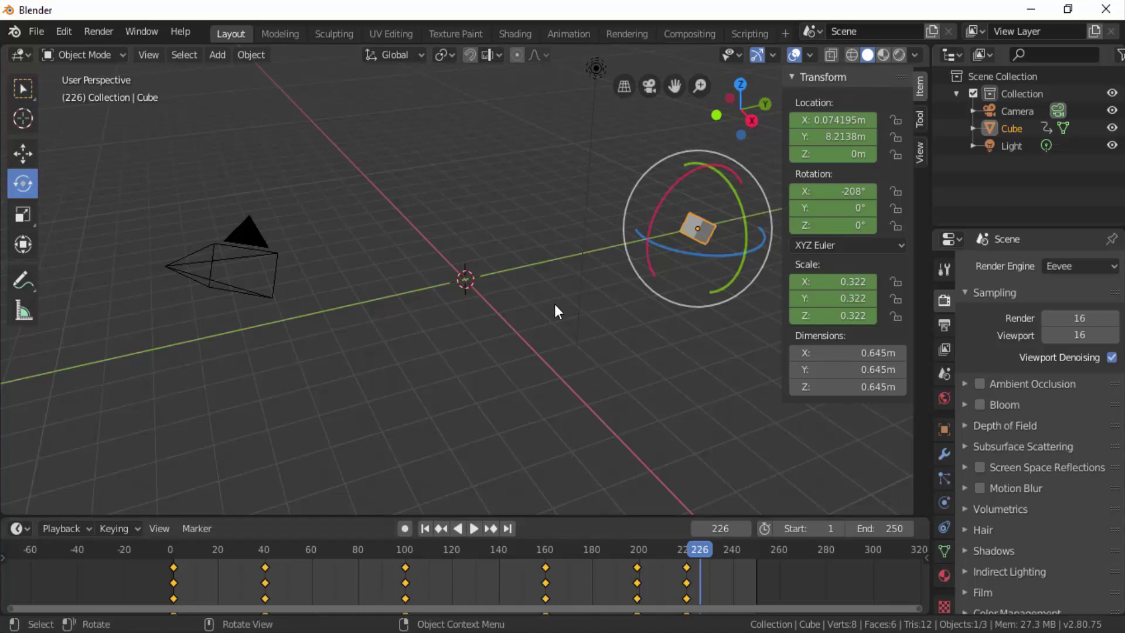
{"action": "left_click", "coordinate": [174, 556]}
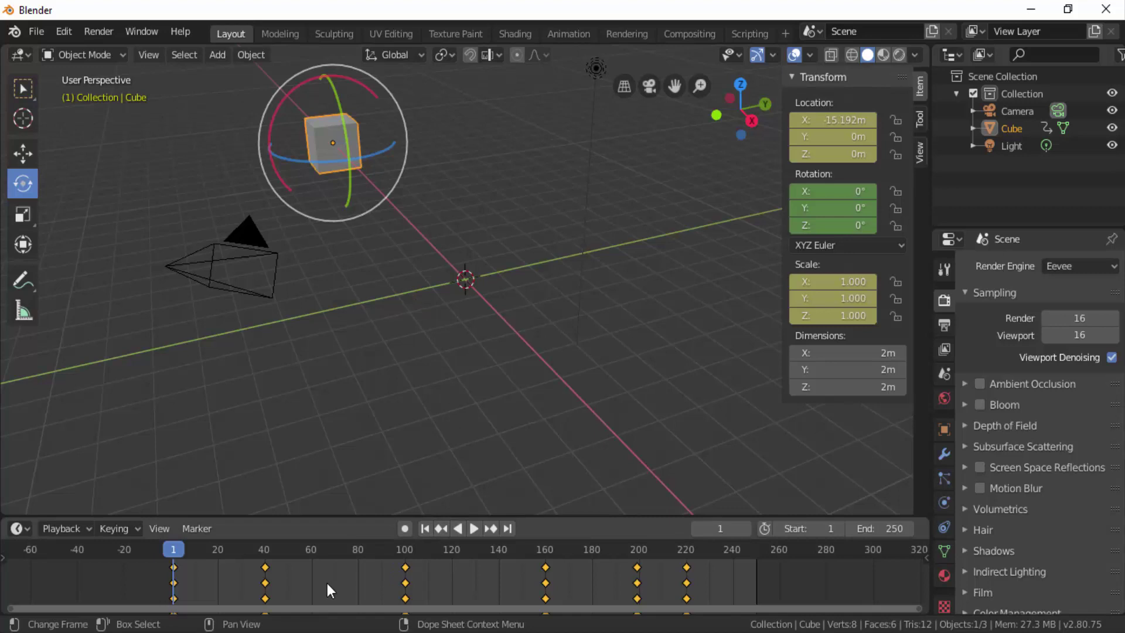
- Delete the cube's scale keyframe at frame 1
{"action": "key", "text": "x"}
{"action": "right_click", "coordinate": [843, 293]}
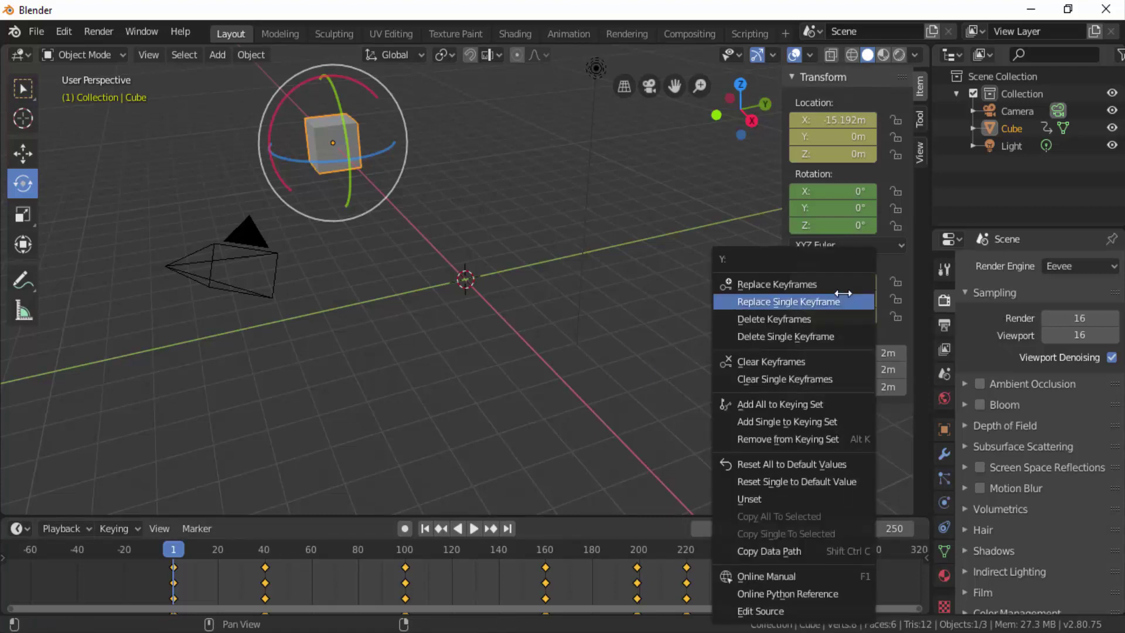
{"action": "left_click", "coordinate": [793, 322]}
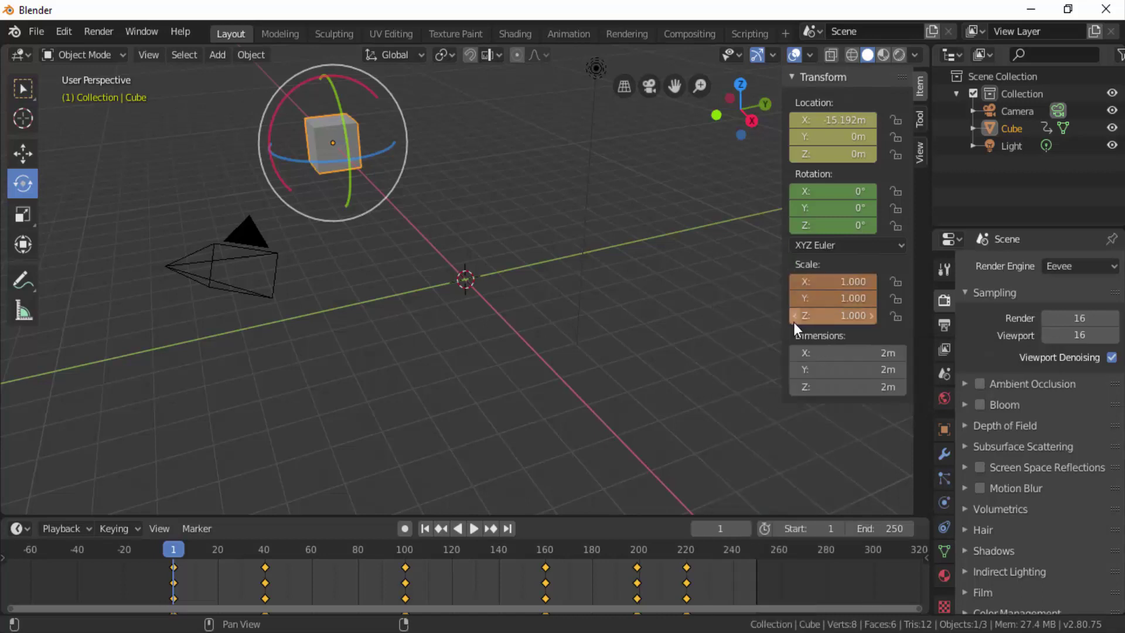
{"action": "right_click", "coordinate": [834, 206]}
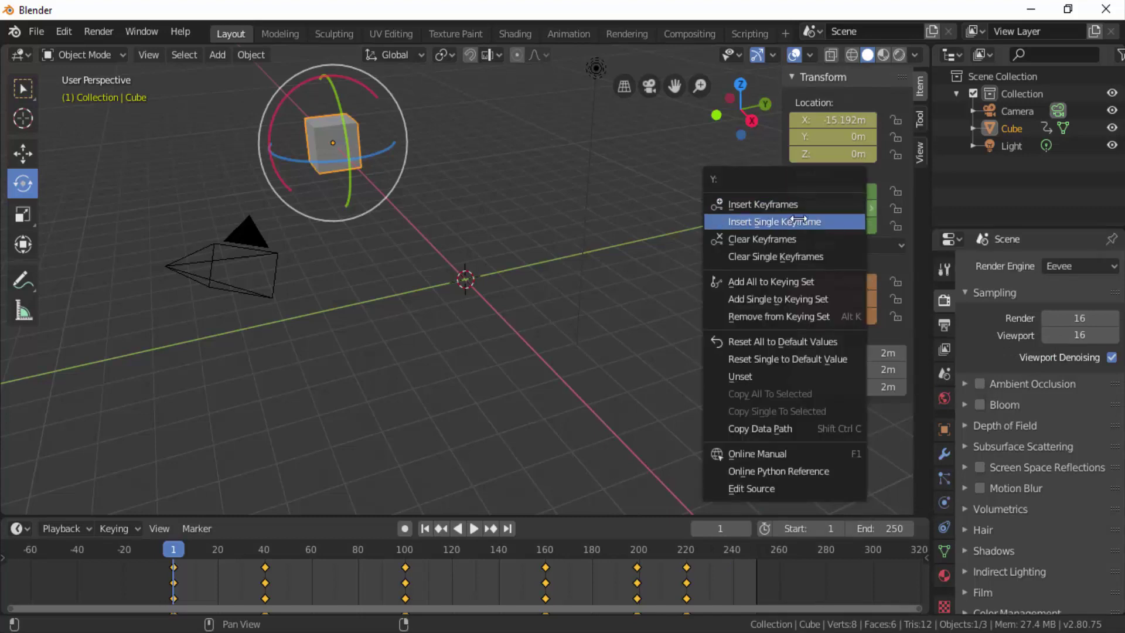
- Delete the frame 40 keyframes, then clear every remaining keyframe from the timeline
{"action": "left_click", "coordinate": [263, 543]}
{"action": "key", "text": "space"}
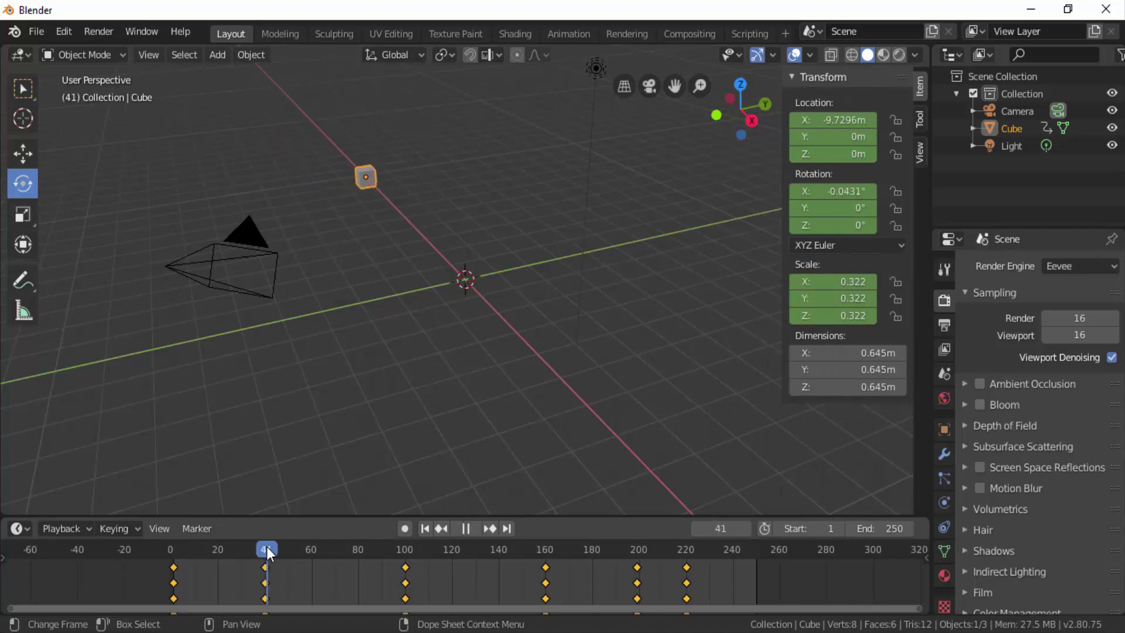
{"action": "key", "text": "space"}
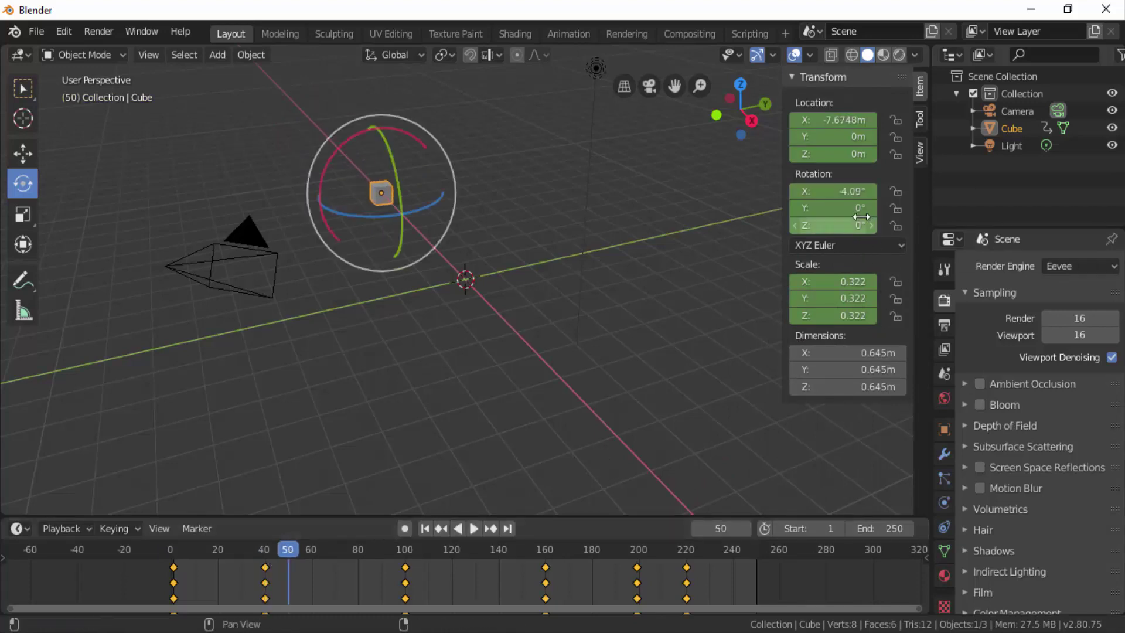
{"action": "left_click_drag", "start_coordinate": [289, 554], "coordinate": [265, 555]}
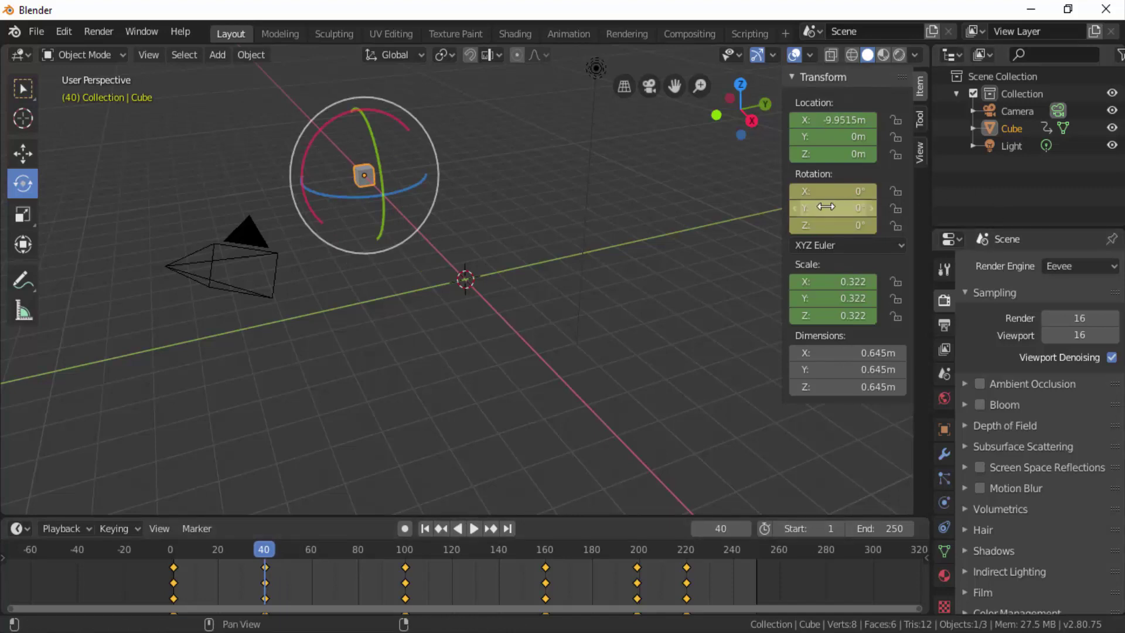
{"action": "right_click", "coordinate": [814, 223]}
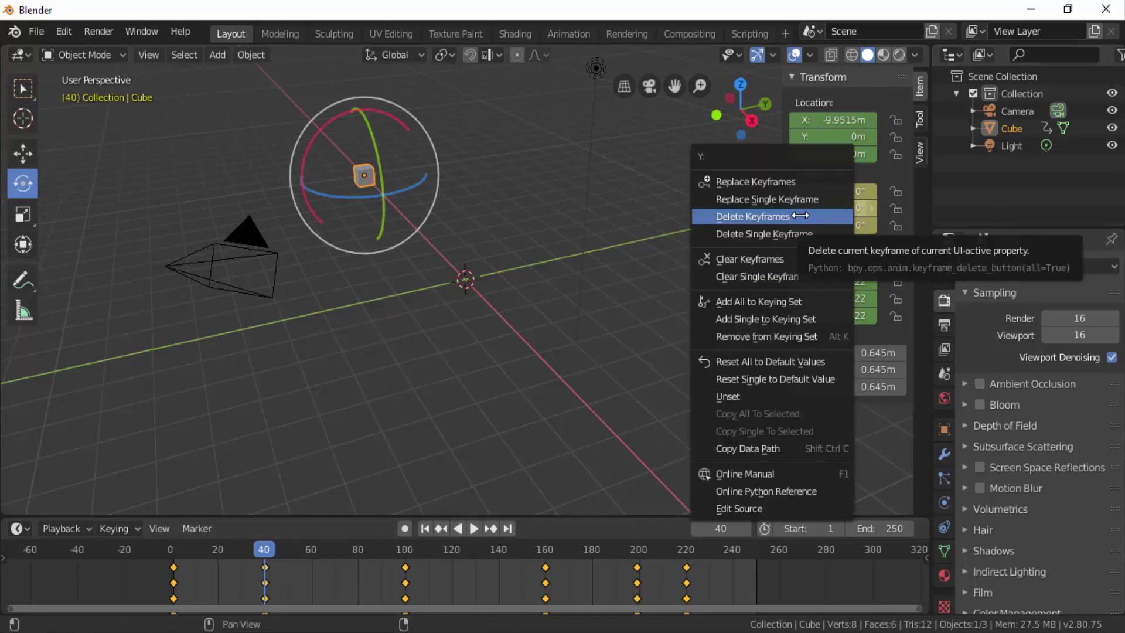
{"action": "left_click", "coordinate": [784, 217]}
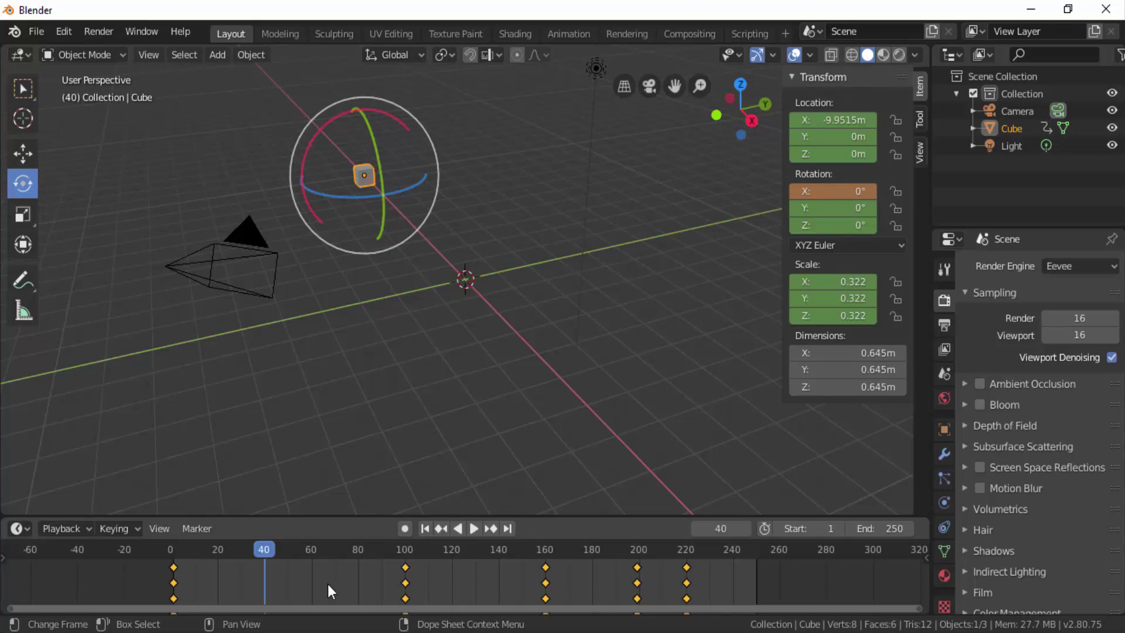
{"action": "key", "text": "x"}
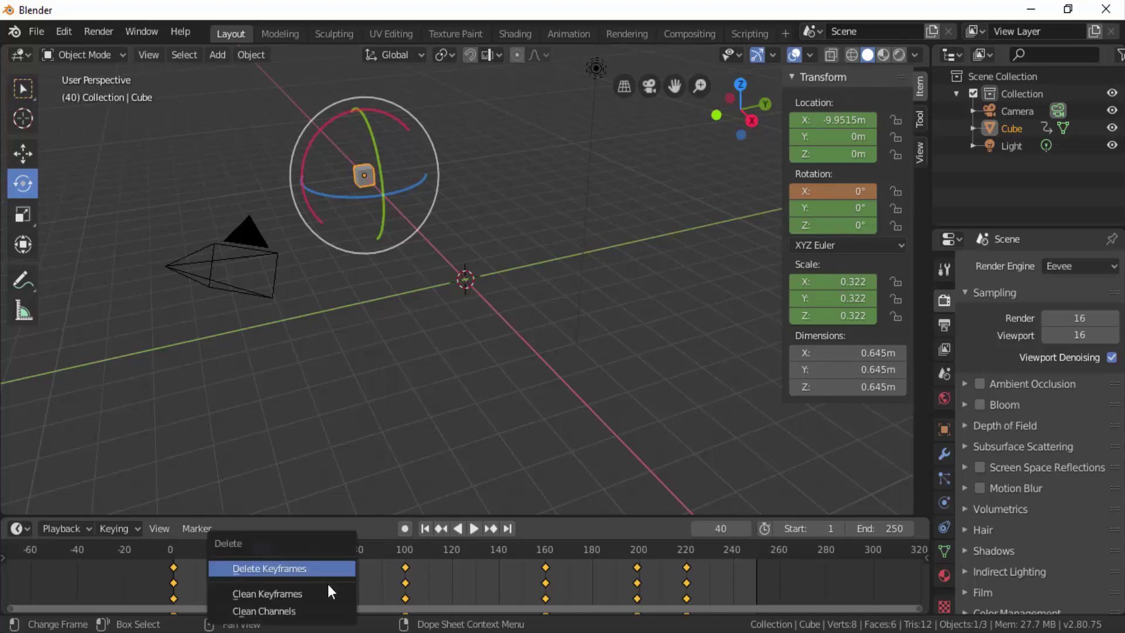
{"action": "left_click", "coordinate": [307, 576]}
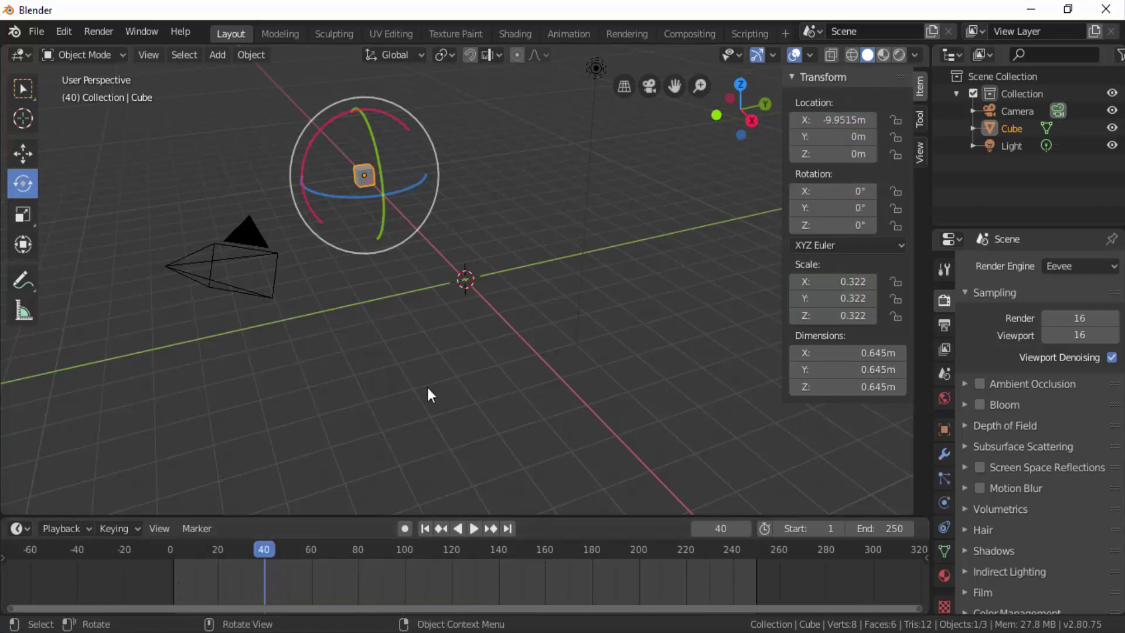
- Scale the cube up uniformly to 0.844 and set the timeline to frame 0
{"action": "left_click_drag", "start_coordinate": [195, 553], "coordinate": [175, 554]}
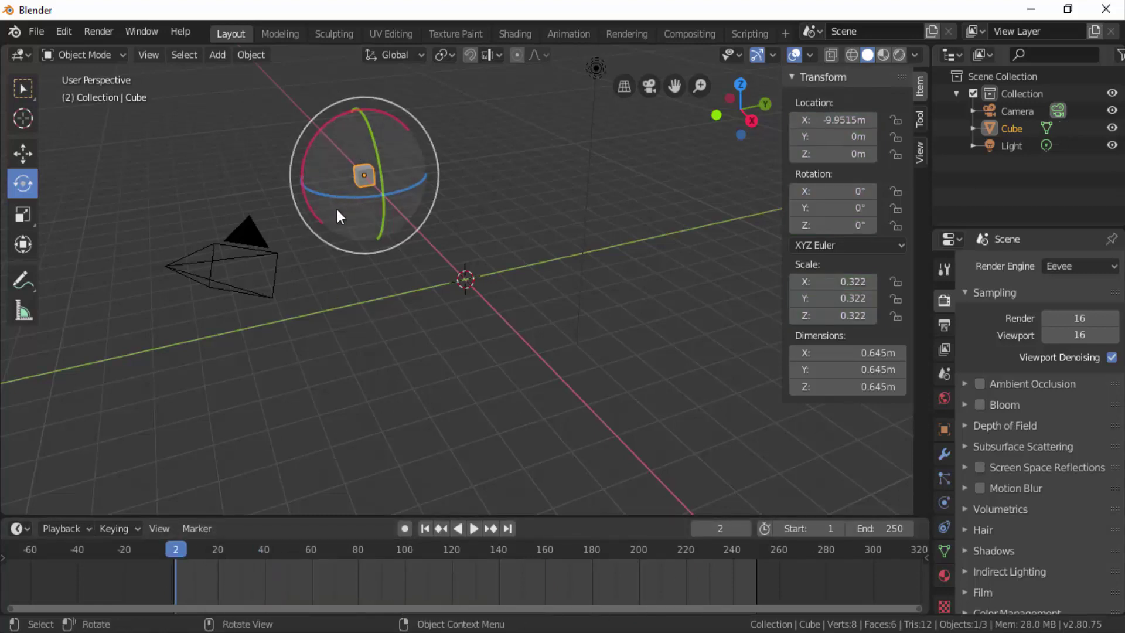
{"action": "left_click", "coordinate": [19, 94]}
{"action": "key", "text": "s"}
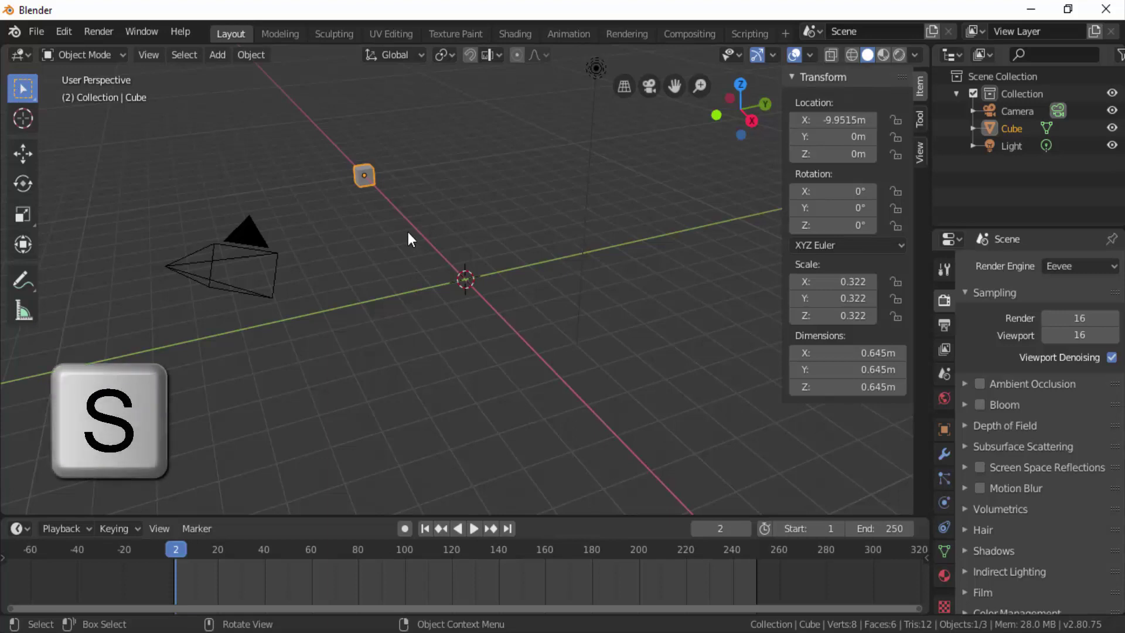
{"action": "left_click", "coordinate": [446, 340]}
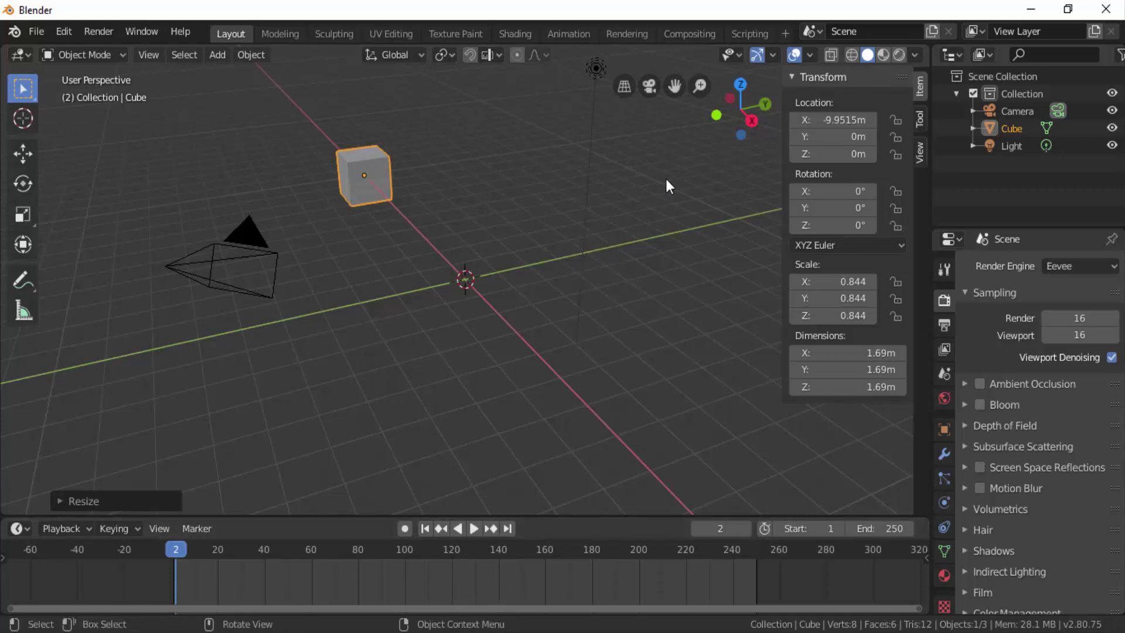
{"action": "key", "text": "i"}
{"action": "left_click", "coordinate": [171, 554]}
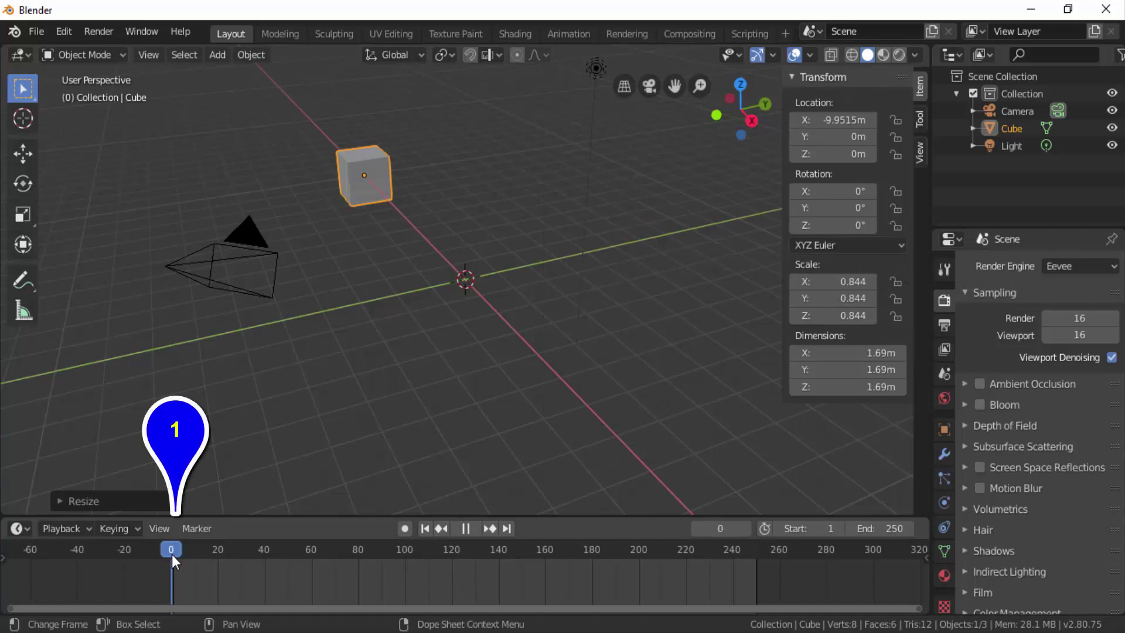
- Insert a LocRotScale keyframe at frame 1, then move to frame 100
{"action": "left_click_drag", "start_coordinate": [171, 550], "coordinate": [174, 551]}
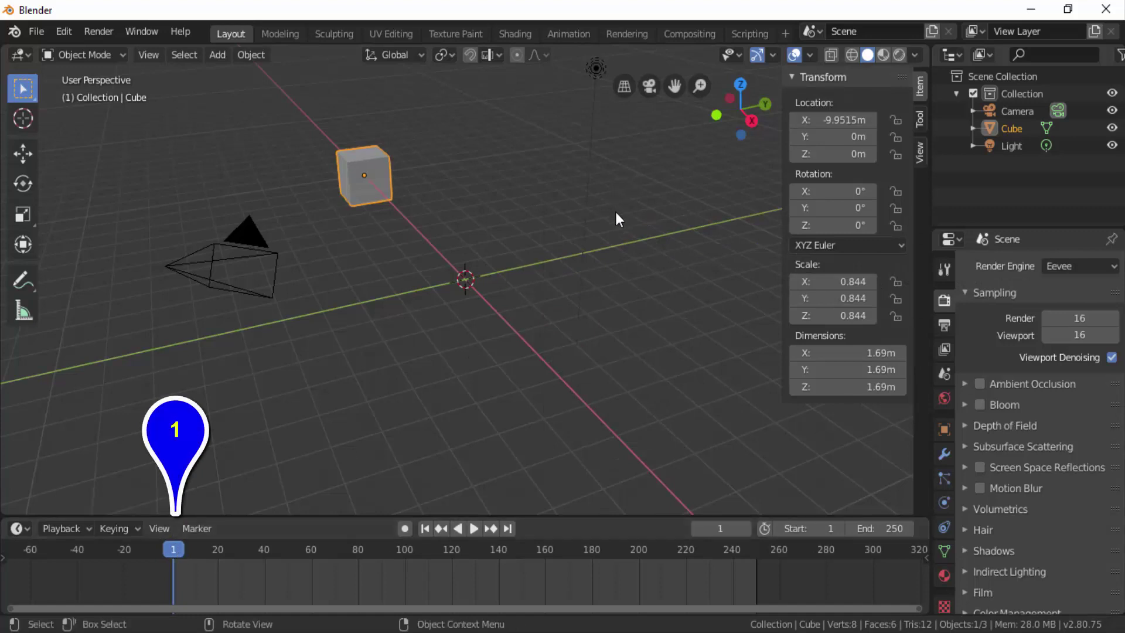
{"action": "key", "text": "i"}
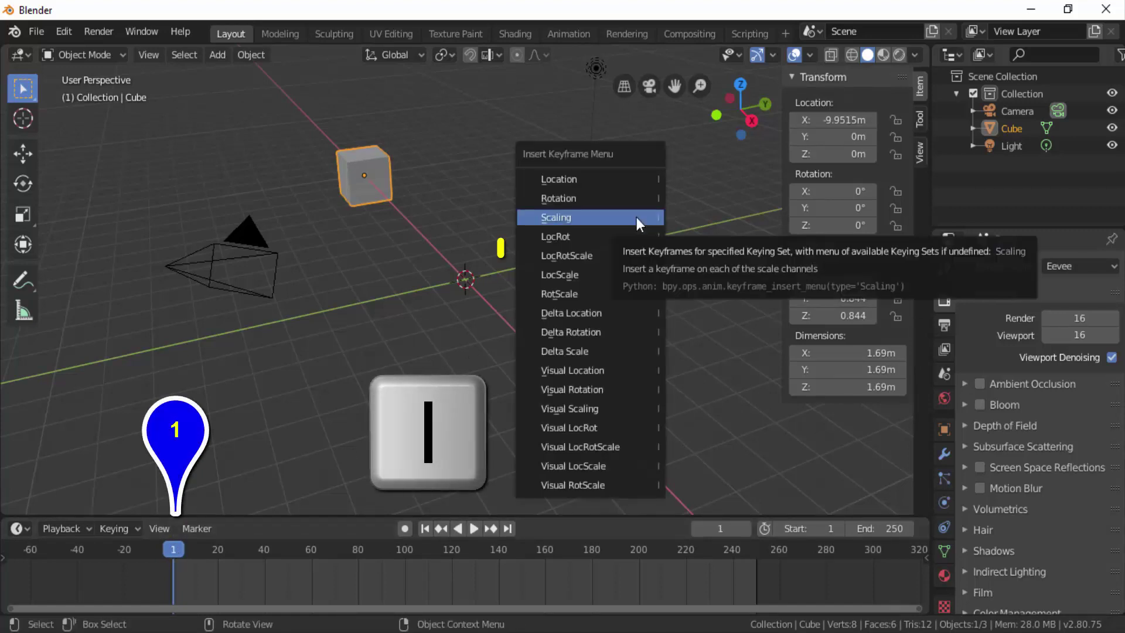
{"action": "left_click", "coordinate": [606, 258]}
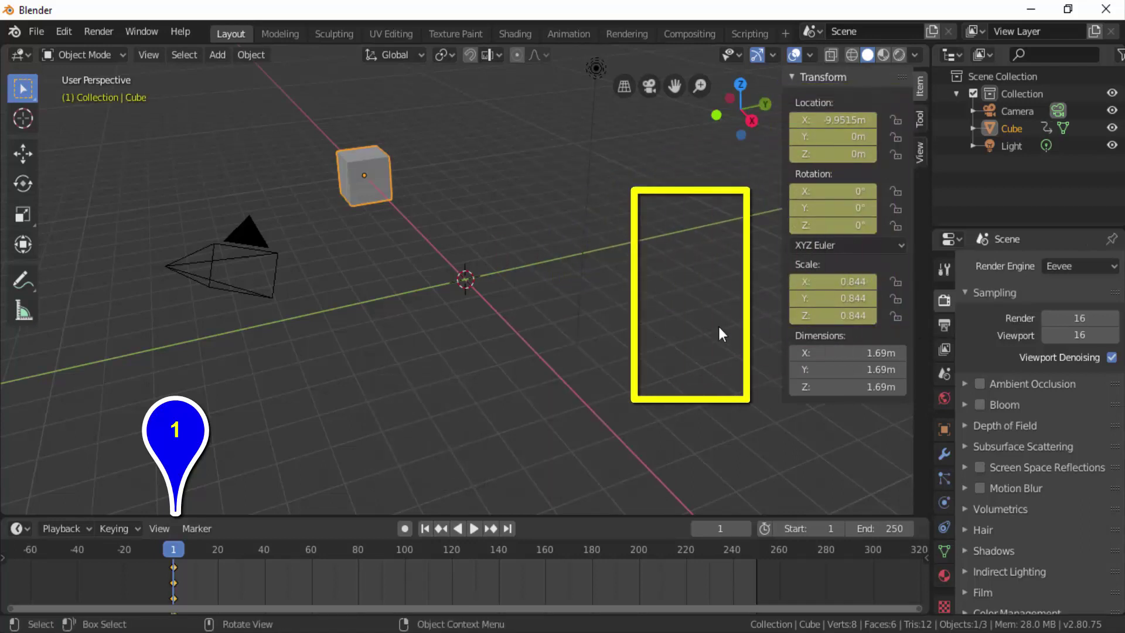
{"action": "left_click", "coordinate": [404, 557]}
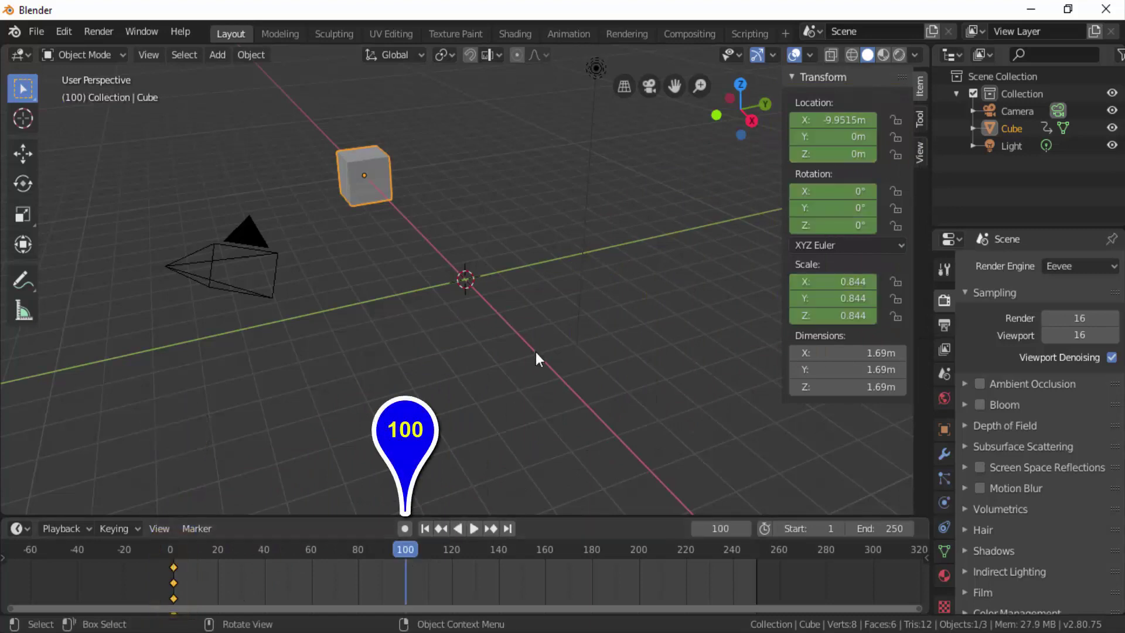
- Move the cube to X 4.094 m and rotate it to 370° on Y
{"action": "left_click", "coordinate": [18, 158]}
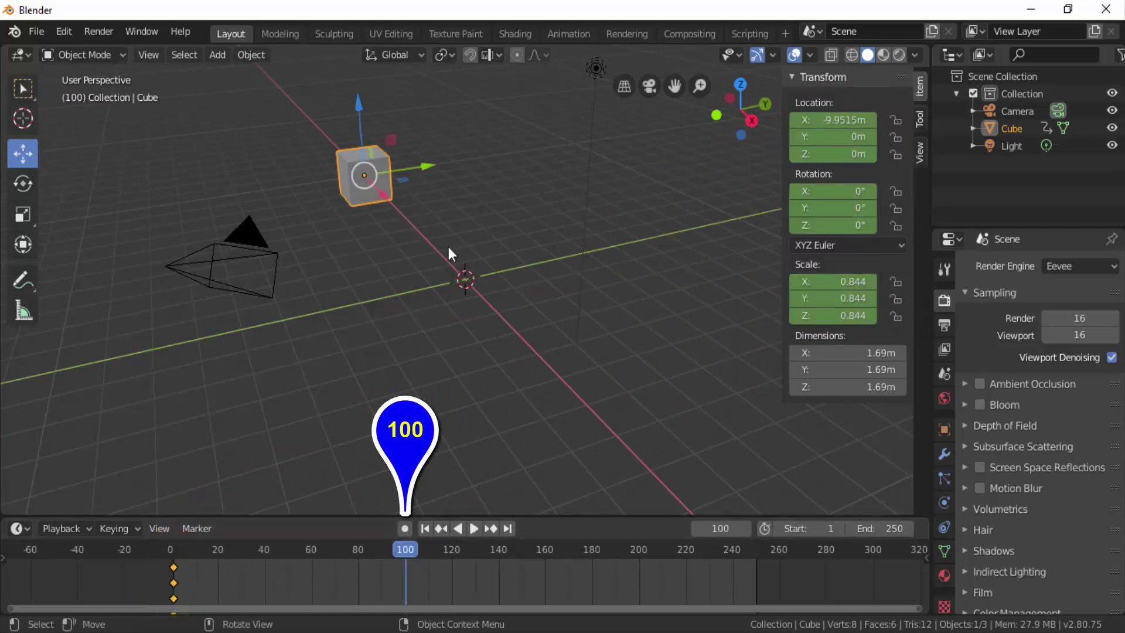
{"action": "left_click_drag", "start_coordinate": [387, 199], "coordinate": [705, 285]}
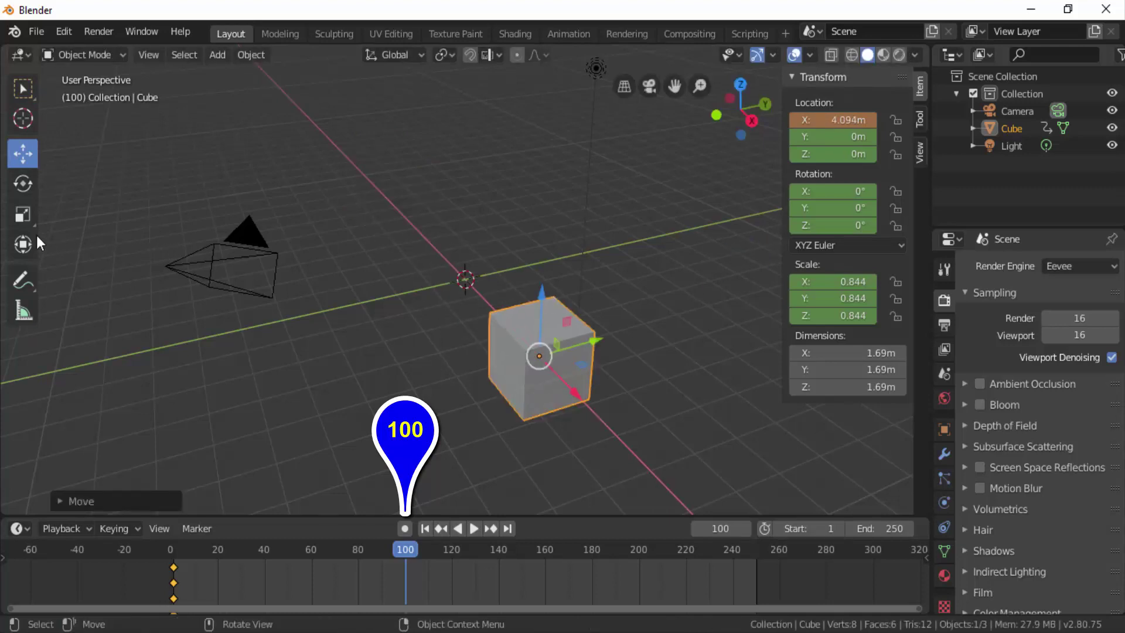
{"action": "left_click", "coordinate": [24, 183]}
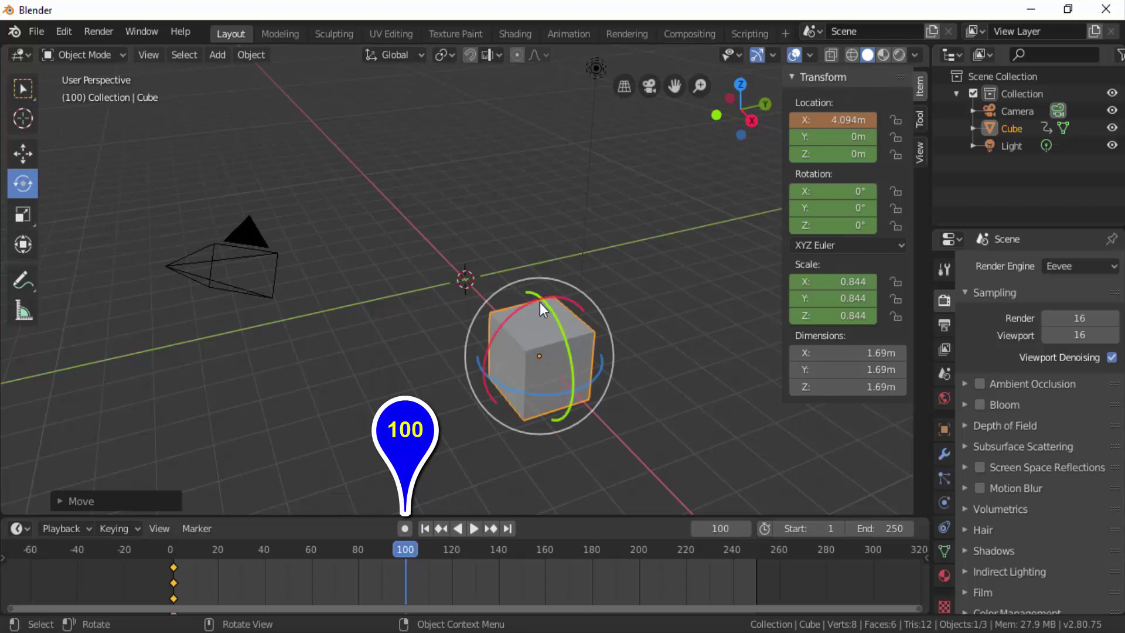
{"action": "left_click_drag", "start_coordinate": [530, 290], "coordinate": [502, 383]}
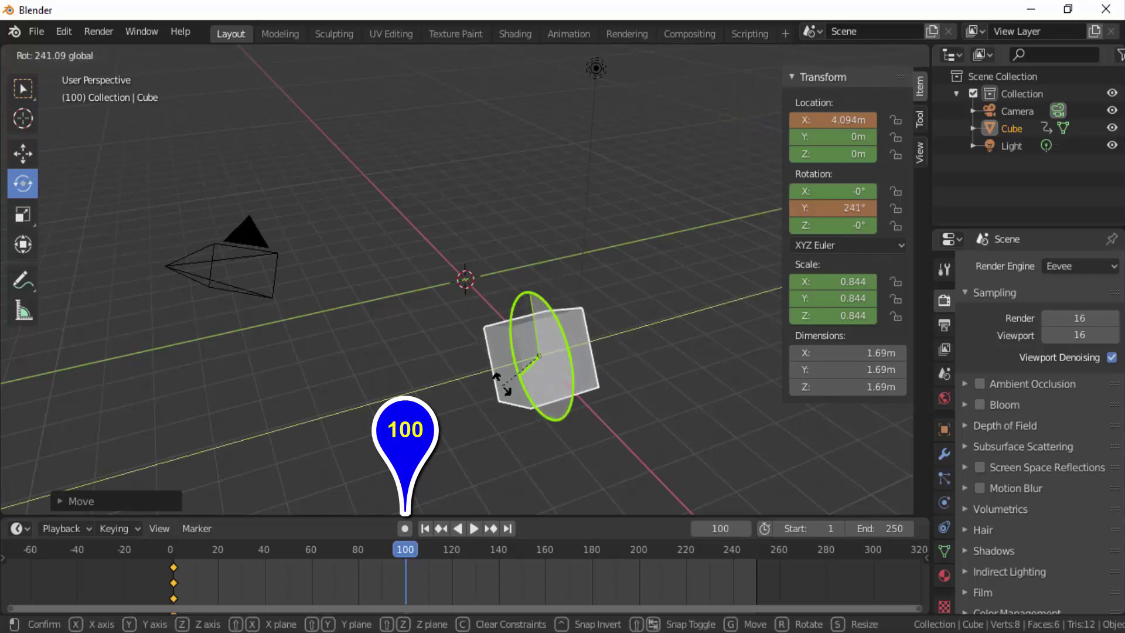
{"action": "left_click_drag", "start_coordinate": [502, 384], "coordinate": [530, 311]}
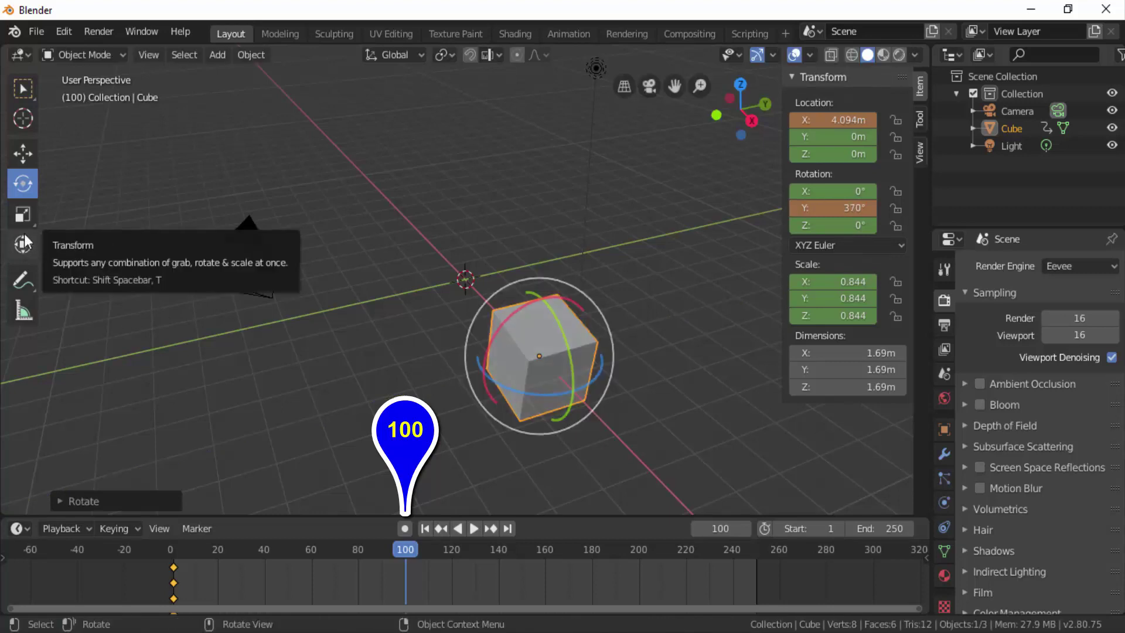
- Shrink the cube to a uniform 0.274 scale
{"action": "left_click", "coordinate": [25, 216]}
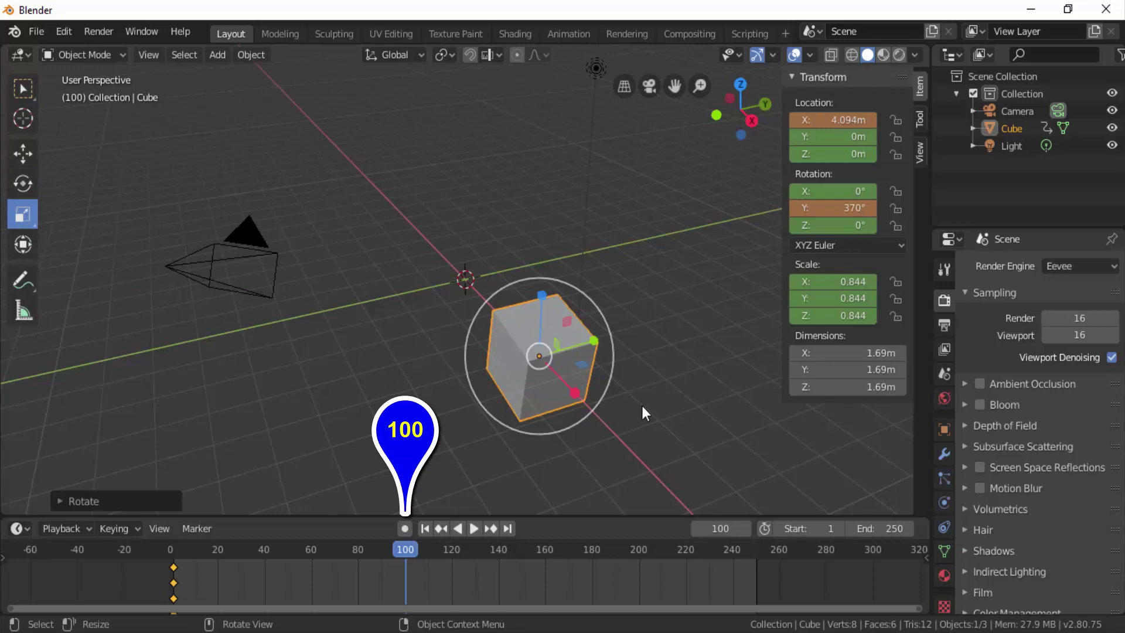
{"action": "key", "text": "s"}
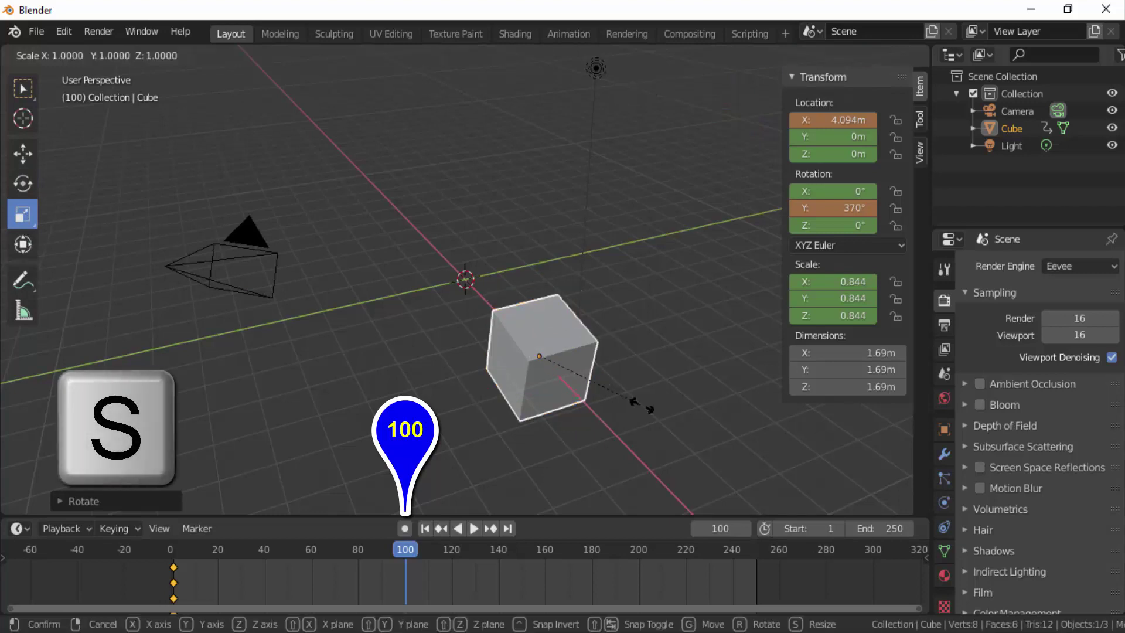
{"action": "left_click", "coordinate": [575, 360]}
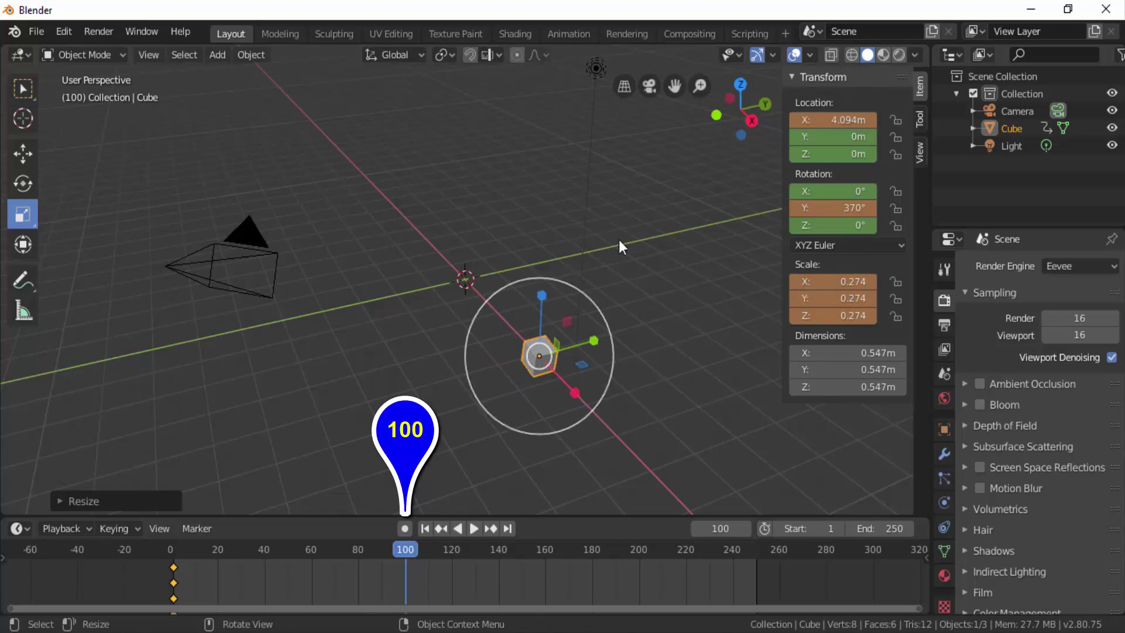
- Keyframe the cube's location, rotation and scale at frame 100
{"action": "key", "text": "i"}
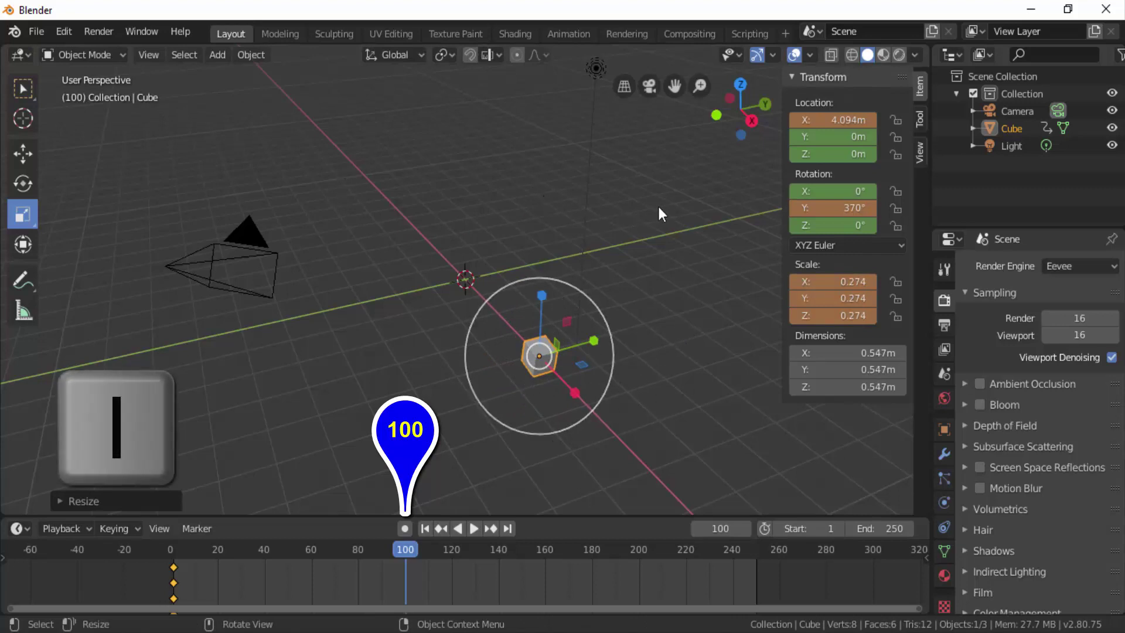
{"action": "key", "text": "i"}
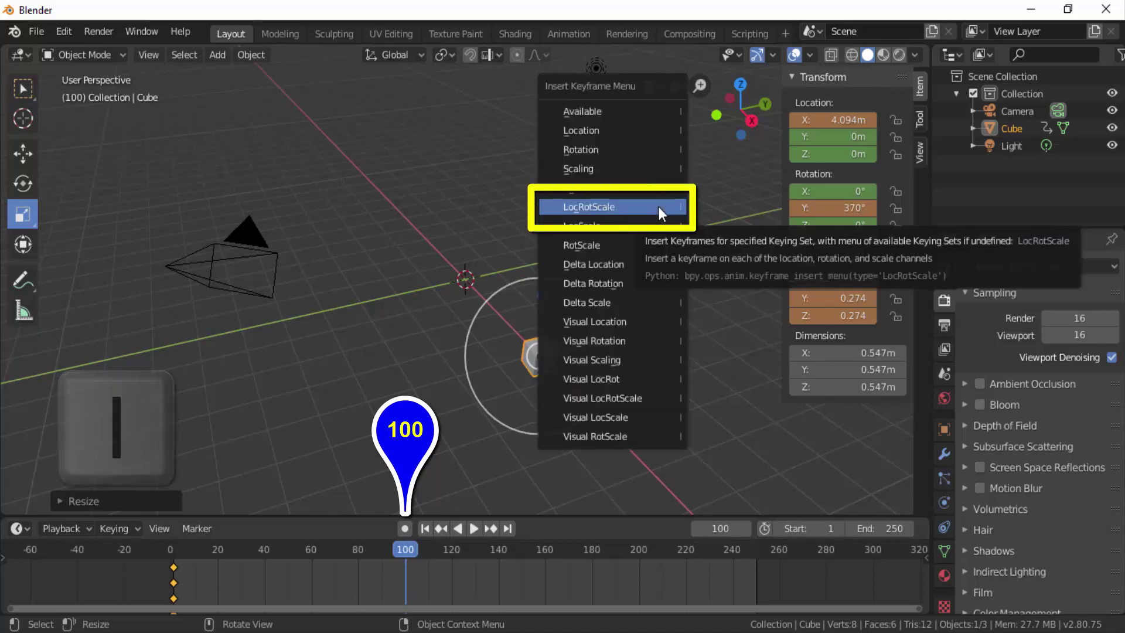
{"action": "left_click", "coordinate": [658, 207]}
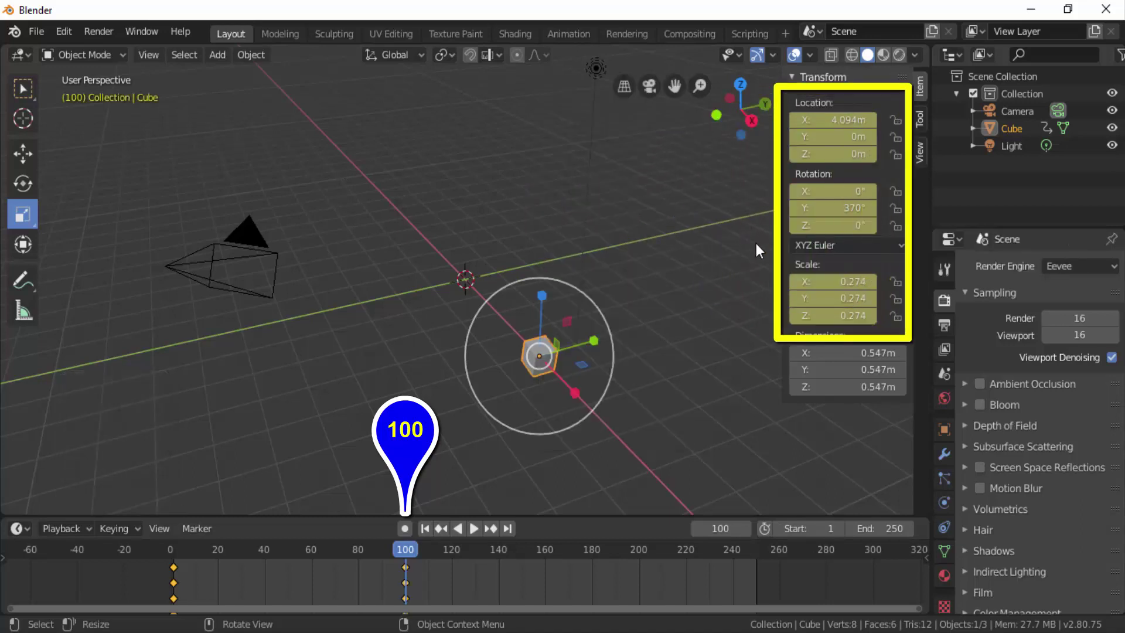
- Preview the motion from frame 1, stop playback, and deselect all timeline keyframes
{"action": "left_click", "coordinate": [425, 528]}
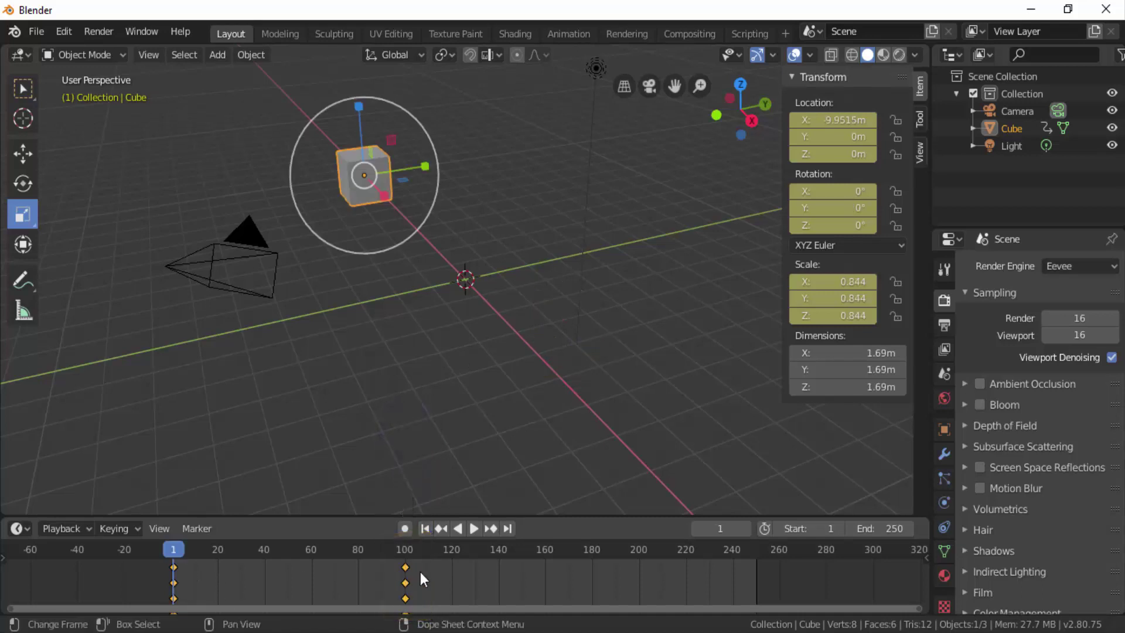
{"action": "left_click", "coordinate": [472, 527]}
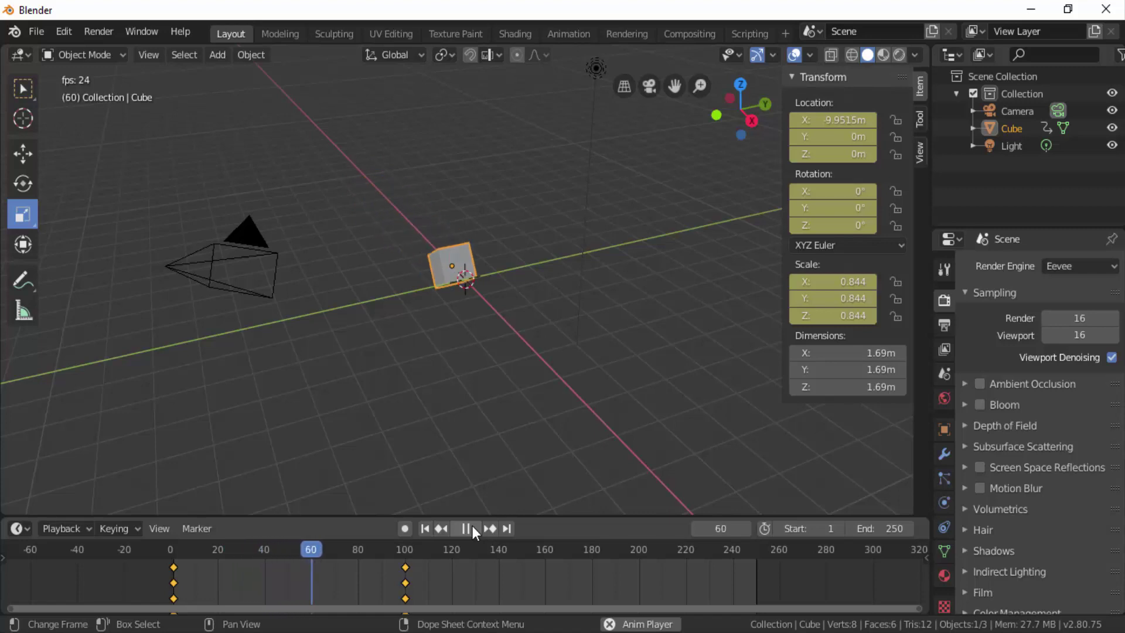
{"action": "key", "text": "Escape"}
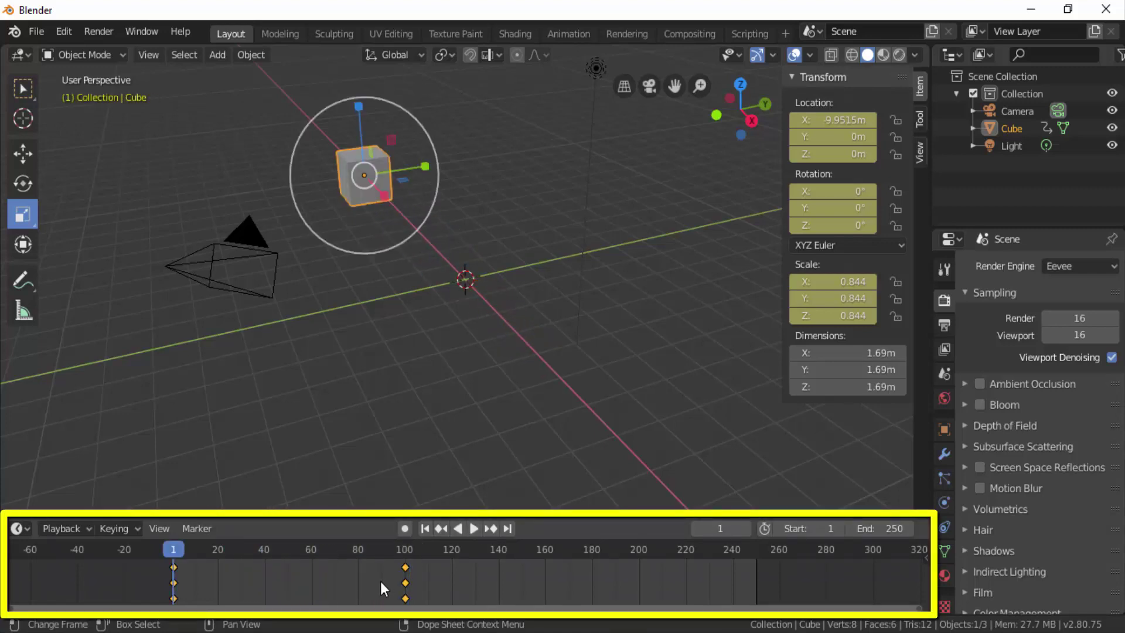
{"action": "left_click", "coordinate": [381, 581]}
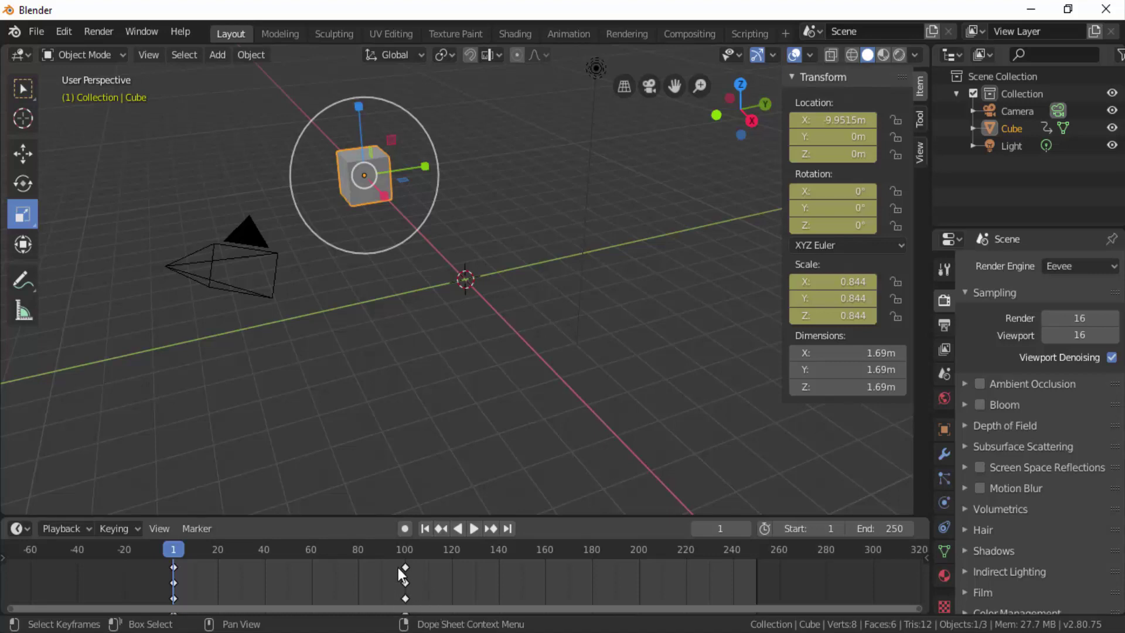
- Box-select the frame-100 keyframes, move them to about frame 25, and preview playback
{"action": "left_click", "coordinate": [25, 86]}
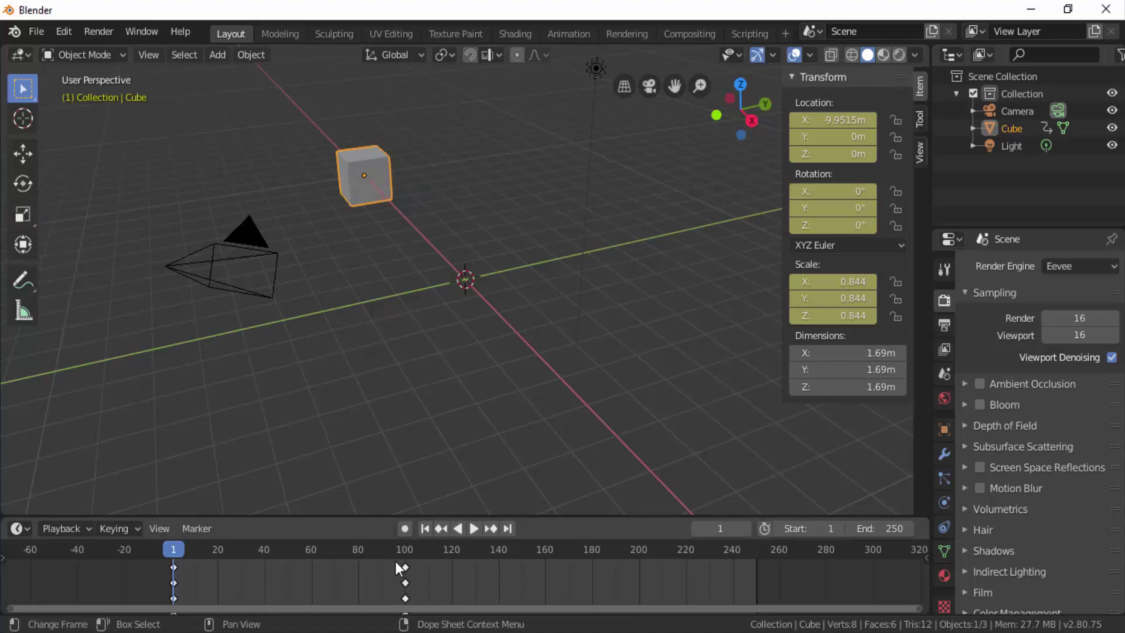
{"action": "mouse_move", "coordinate": [396, 561]}
{"action": "left_mouse_down"}
{"action": "mouse_move", "coordinate": [426, 583]}
{"action": "mouse_move", "coordinate": [427, 602]}
{"action": "left_mouse_up"}
{"action": "key", "text": "g"}
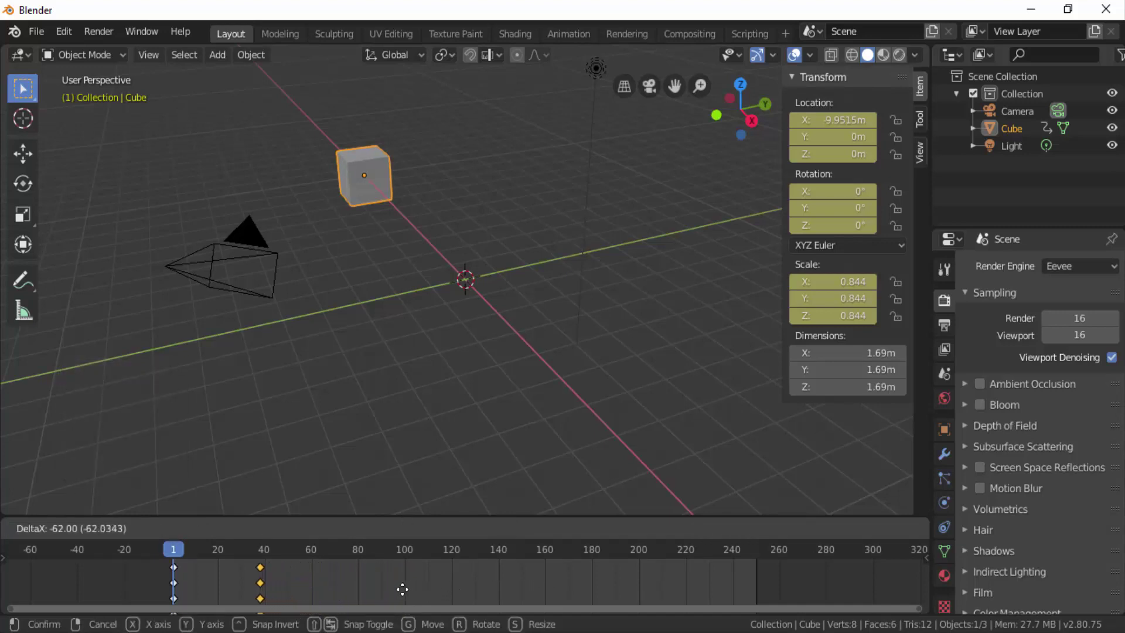
{"action": "left_click", "coordinate": [374, 595]}
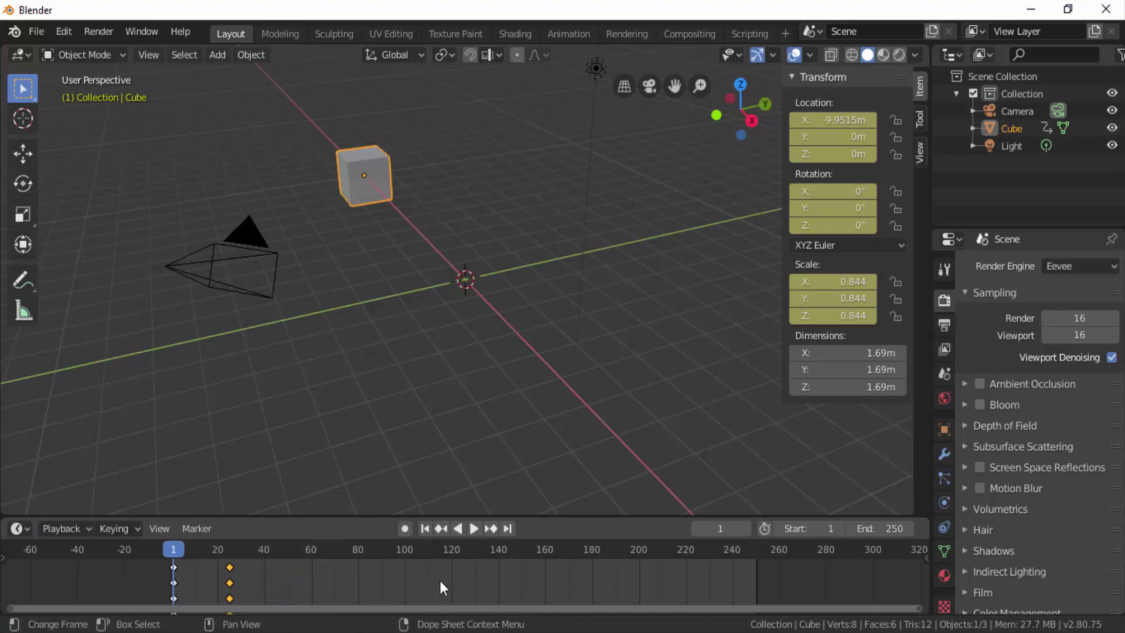
{"action": "left_click", "coordinate": [473, 528]}
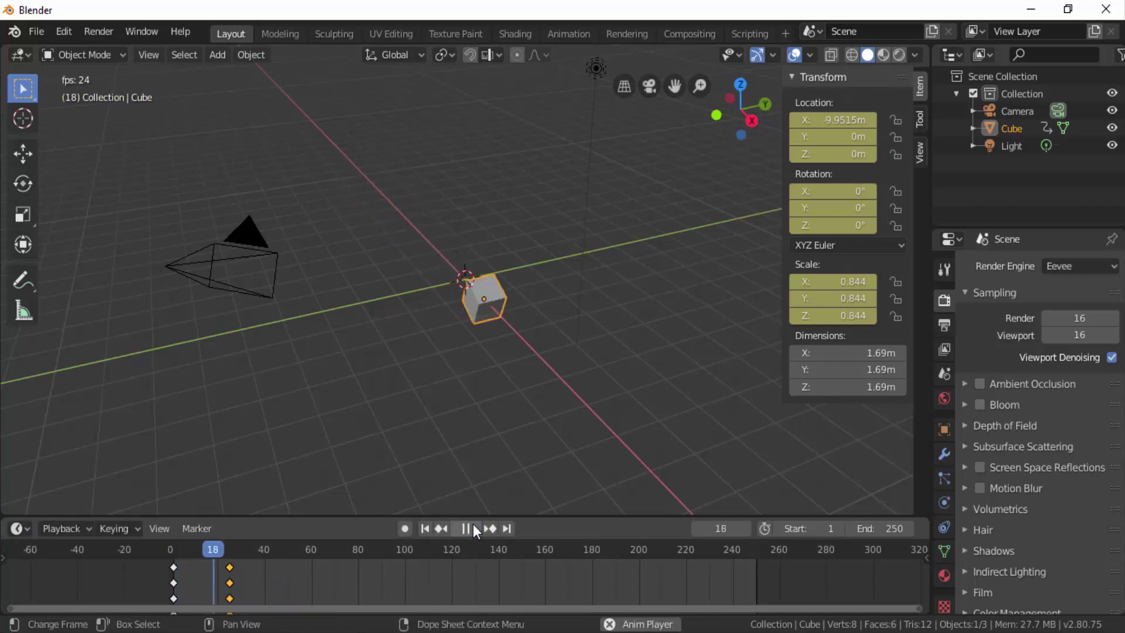
{"action": "left_click", "coordinate": [473, 528]}
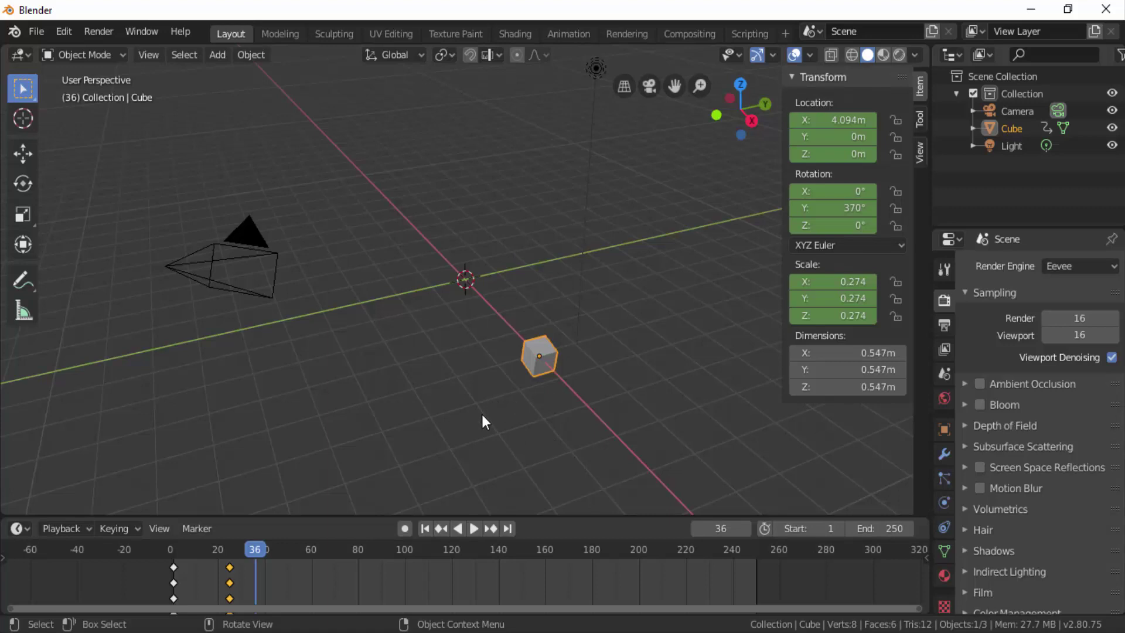
- Move the selected keyframes to around frame 248 and preview the timing from frame 1
{"action": "key", "text": "g"}
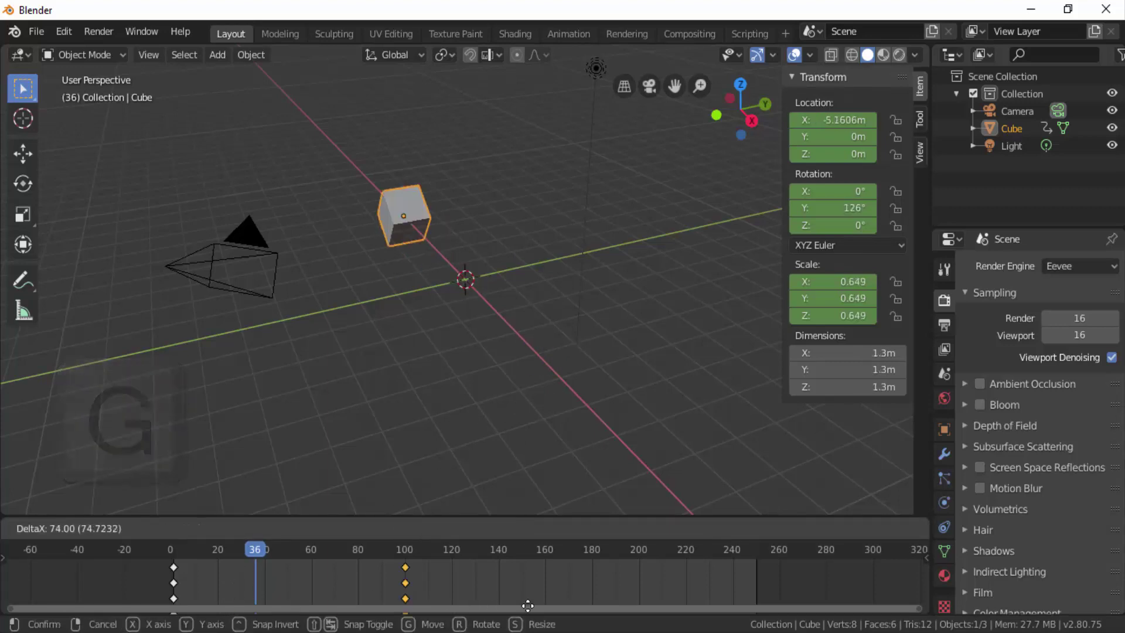
{"action": "left_click", "coordinate": [794, 595]}
{"action": "left_click", "coordinate": [425, 528]}
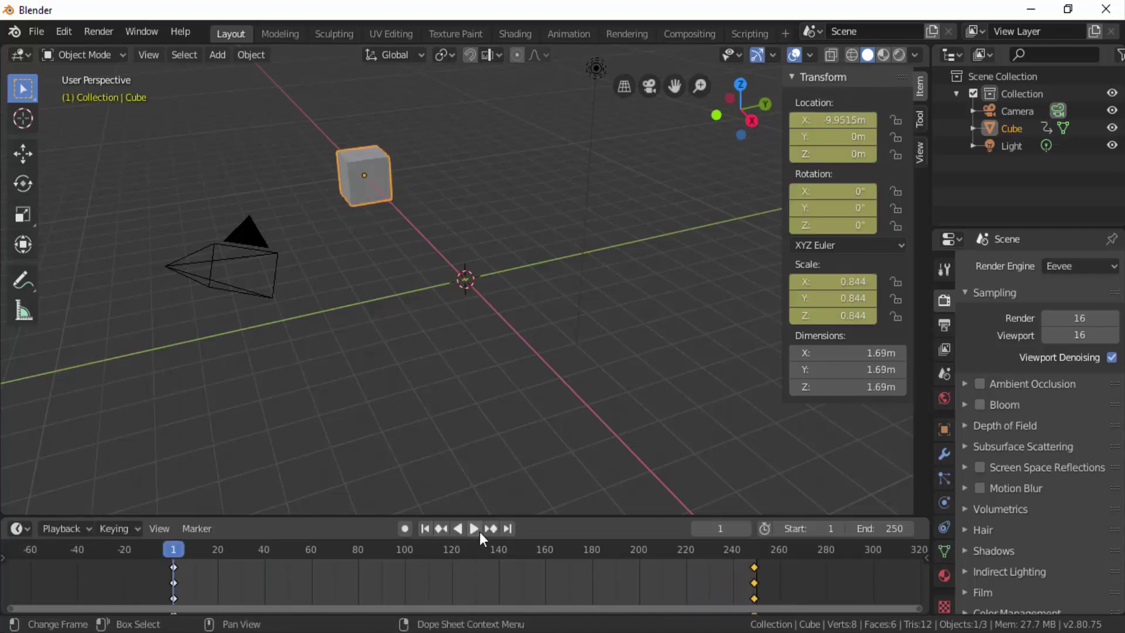
{"action": "left_click", "coordinate": [476, 528]}
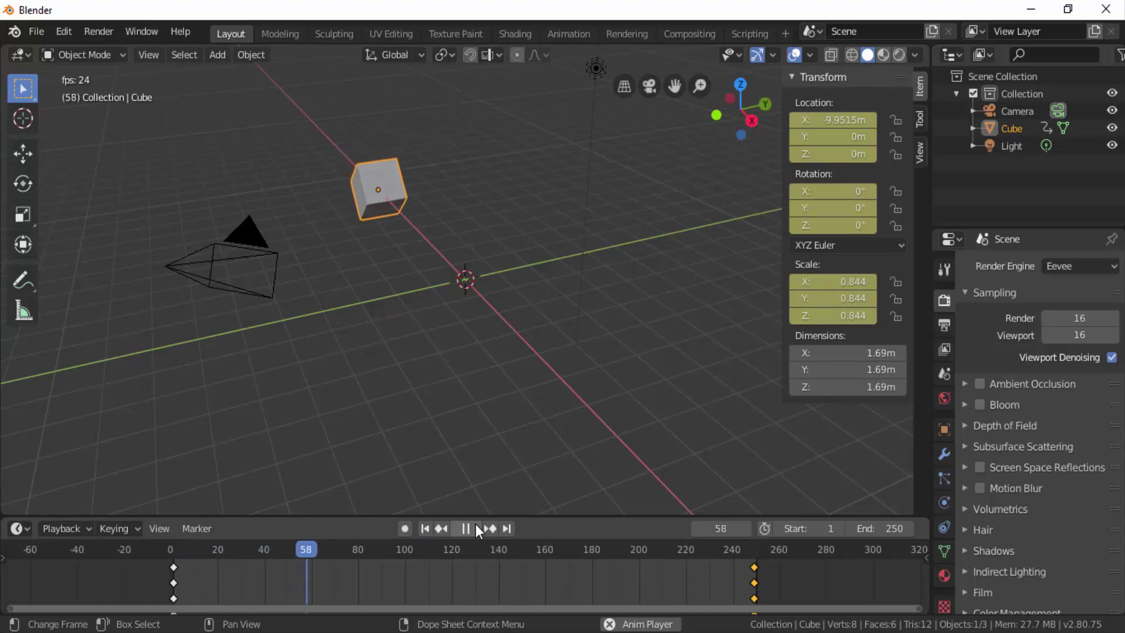
{"action": "left_click", "coordinate": [476, 525]}
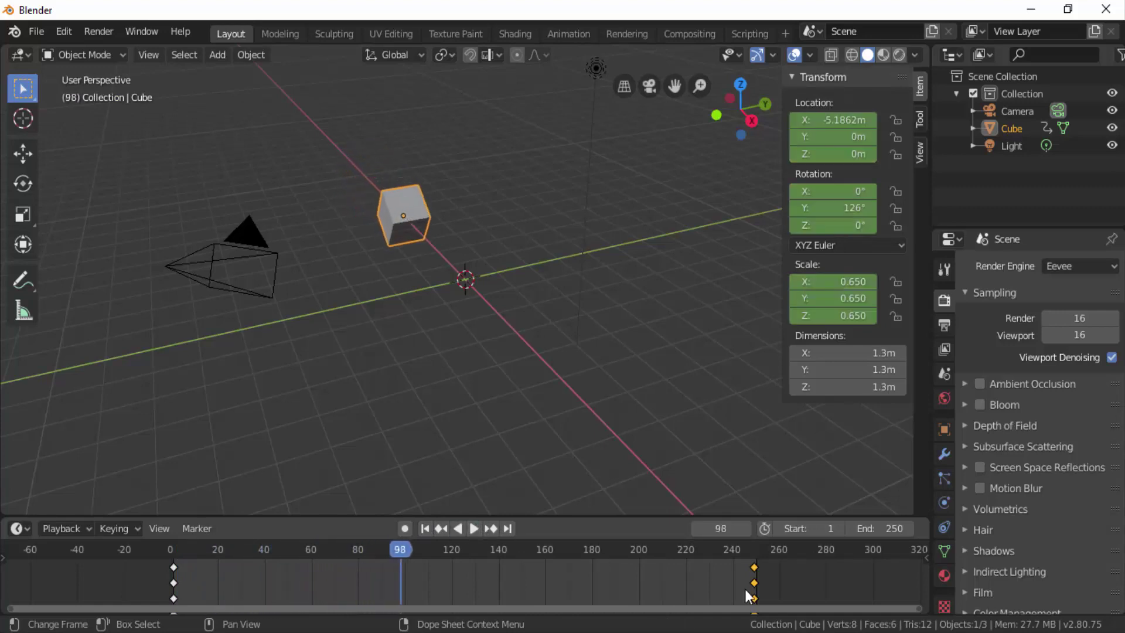
- Move the keyframes back to about frame 55 and preview the retimed animation
{"action": "key", "text": "g"}
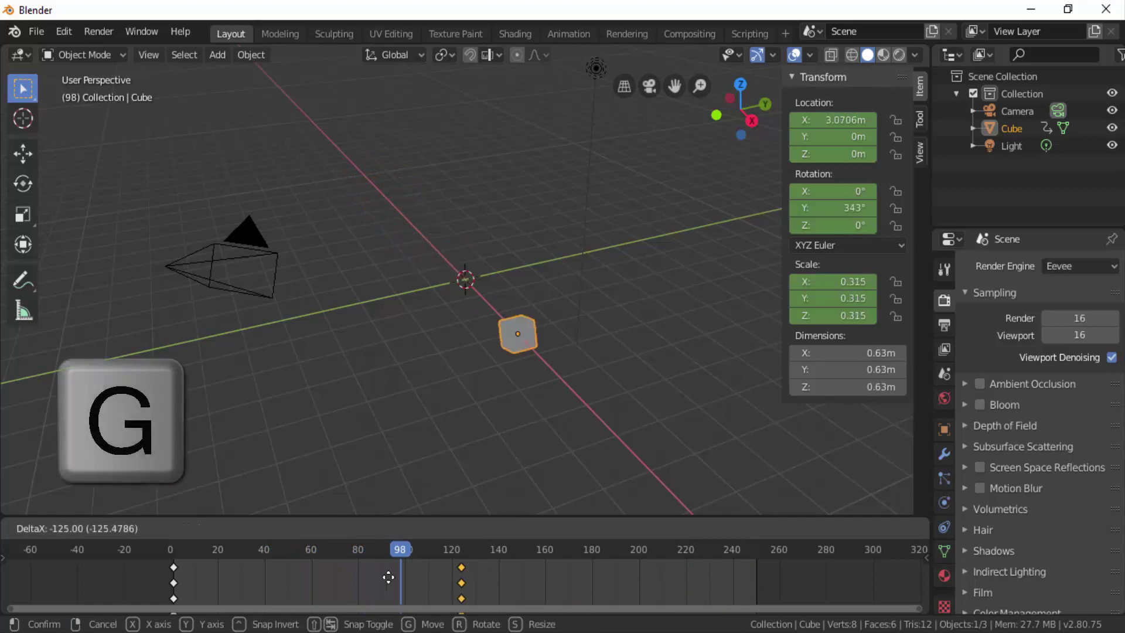
{"action": "left_click", "coordinate": [262, 561]}
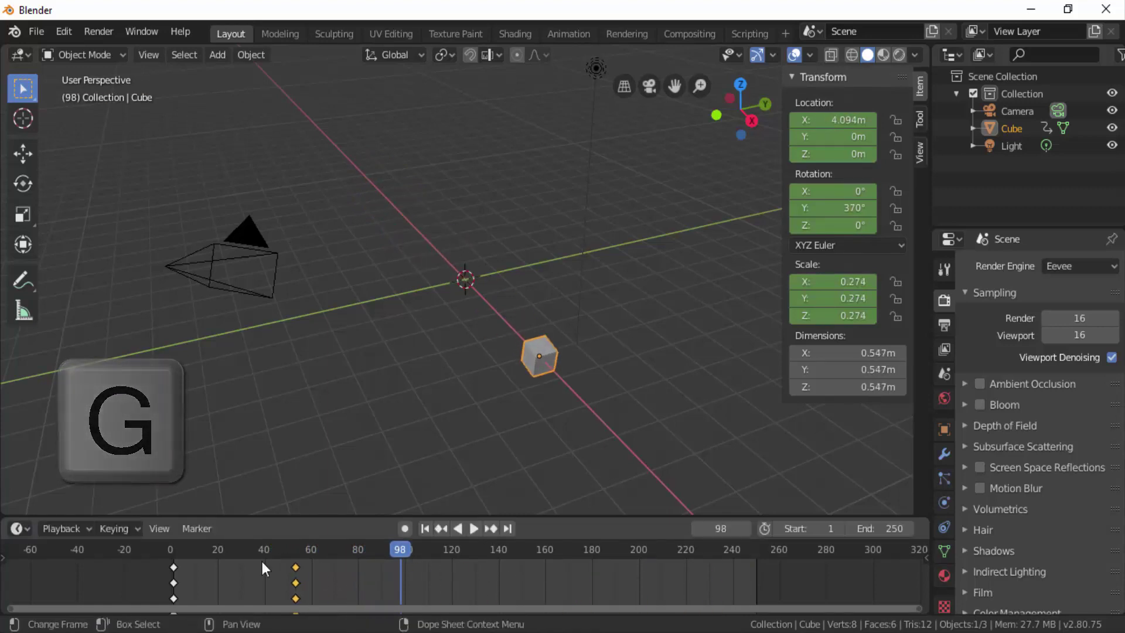
{"action": "left_click", "coordinate": [171, 550]}
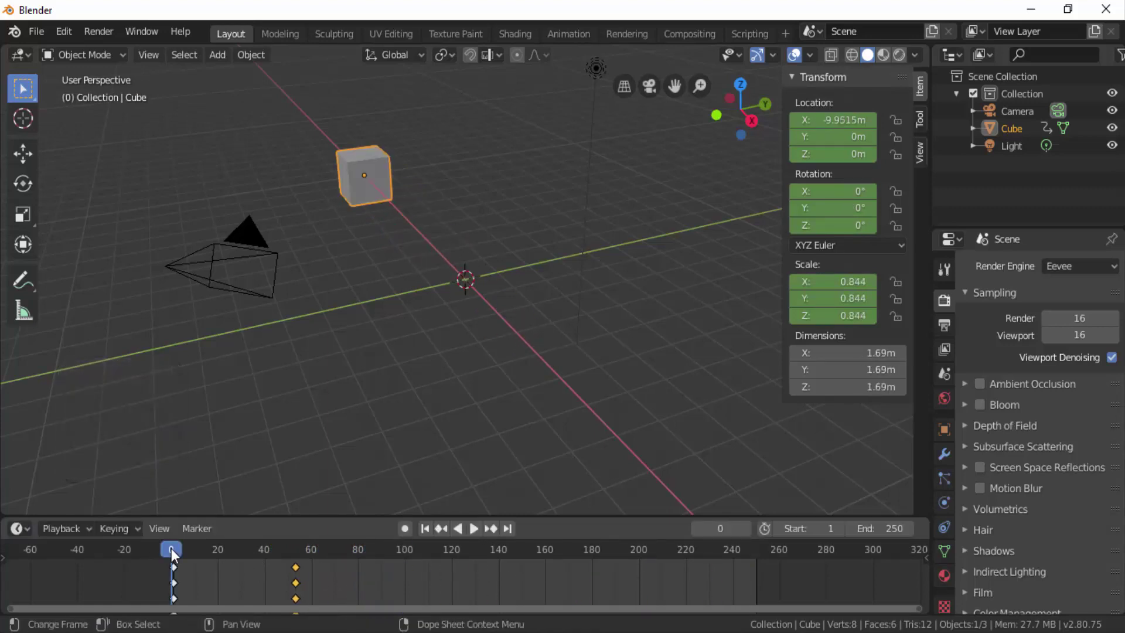
{"action": "left_click", "coordinate": [472, 528]}
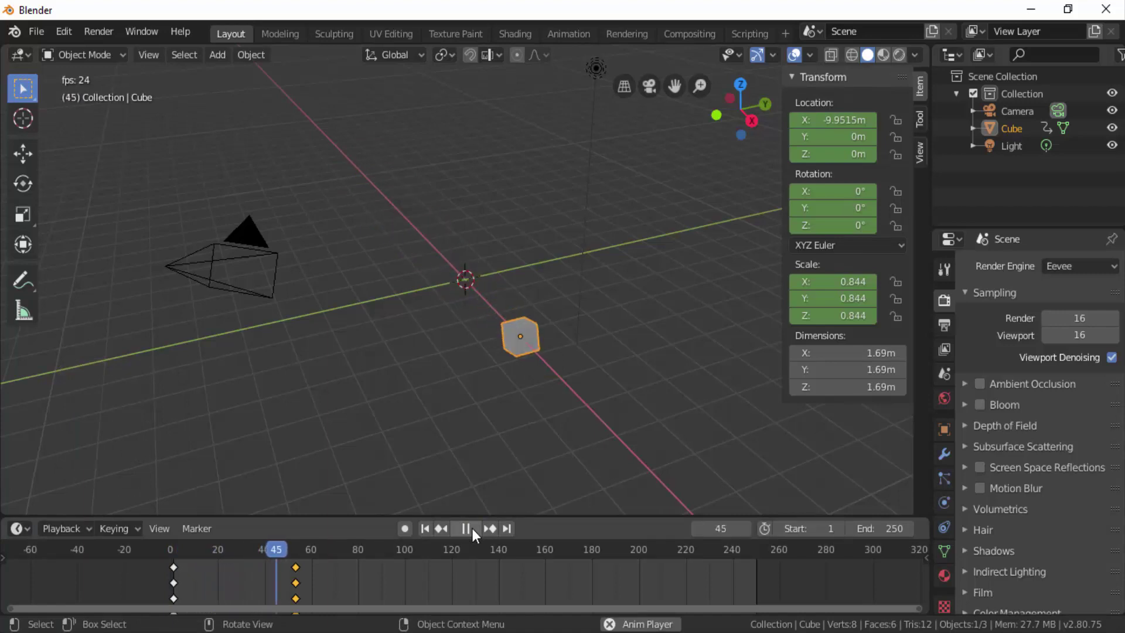
{"action": "left_click", "coordinate": [472, 529]}
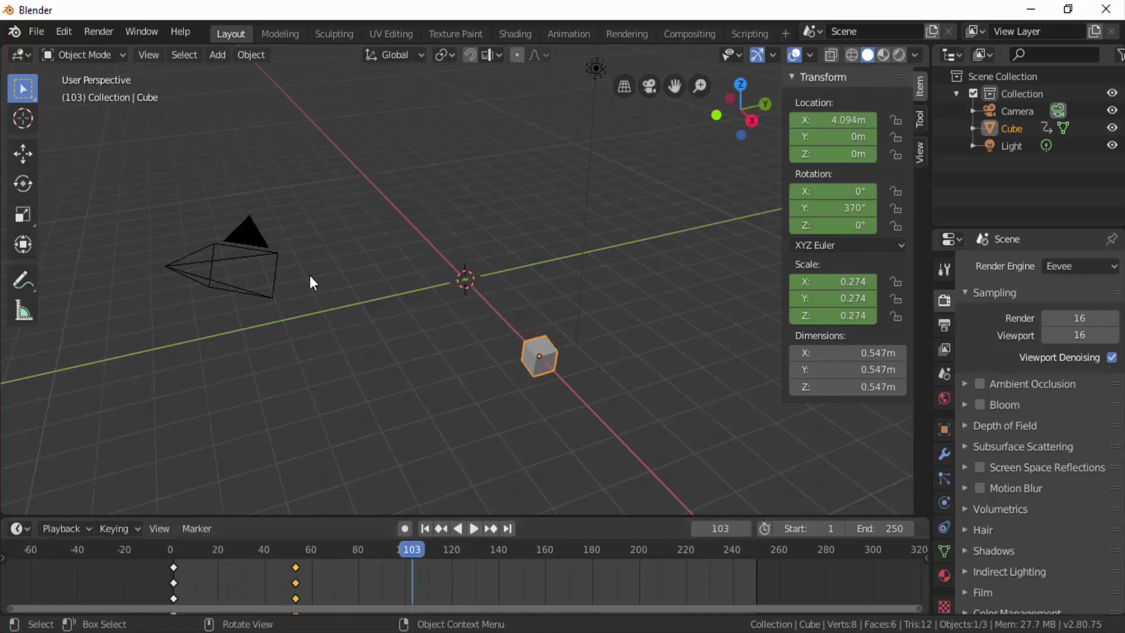
- Insert keyframes on the cube's Location values and return to frame 1
{"action": "left_click", "coordinate": [239, 59]}
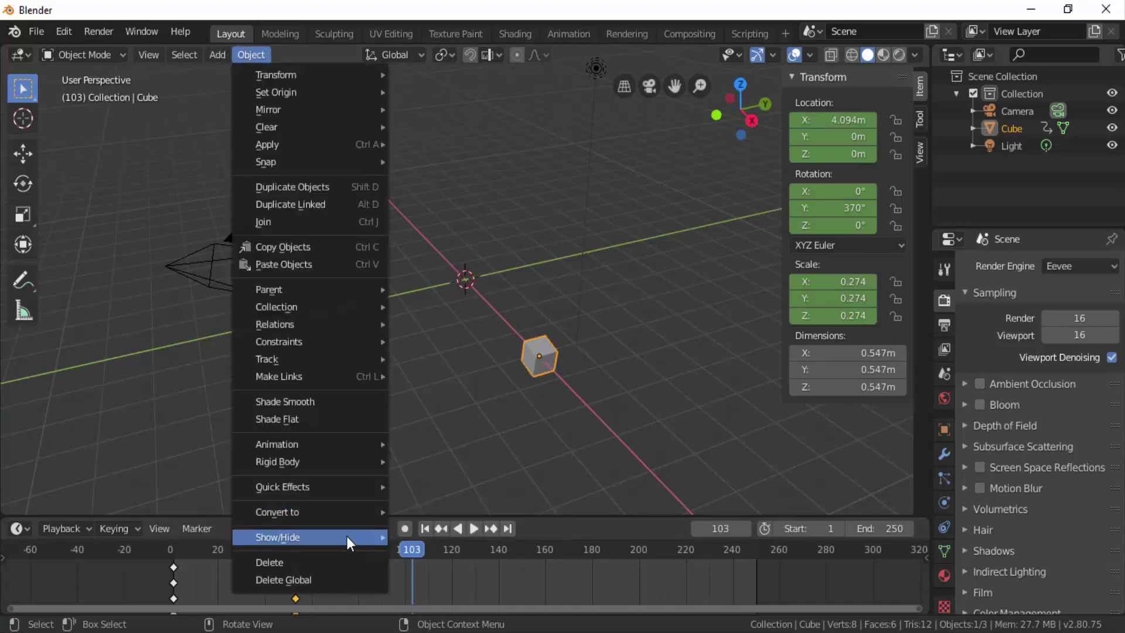
{"action": "mouse_move", "coordinate": [277, 445]}
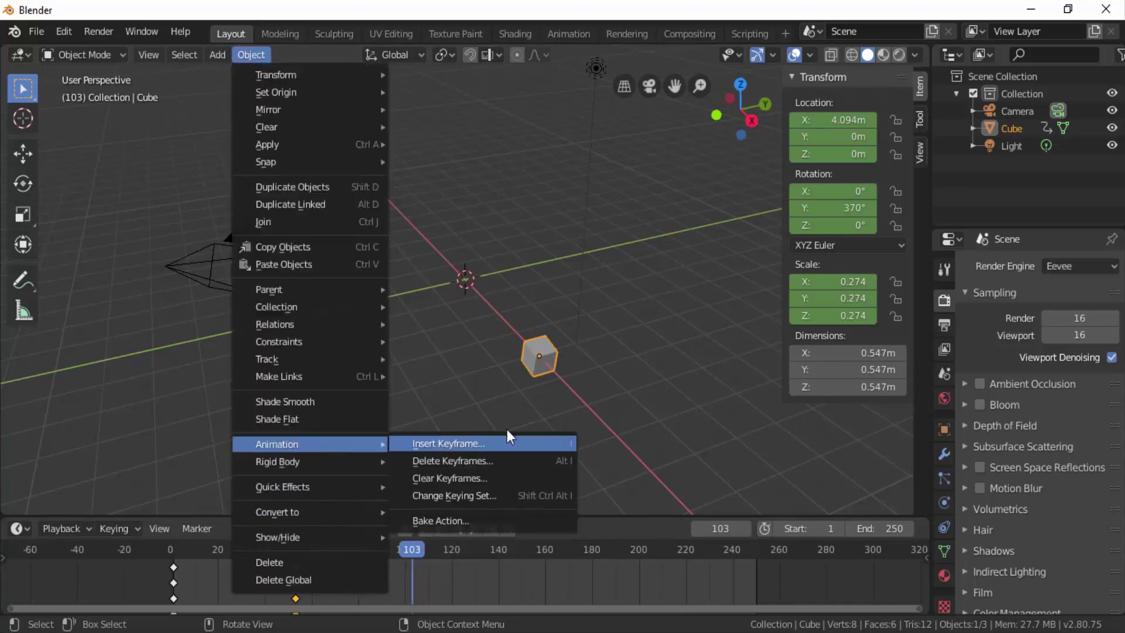
{"action": "right_click", "coordinate": [662, 230]}
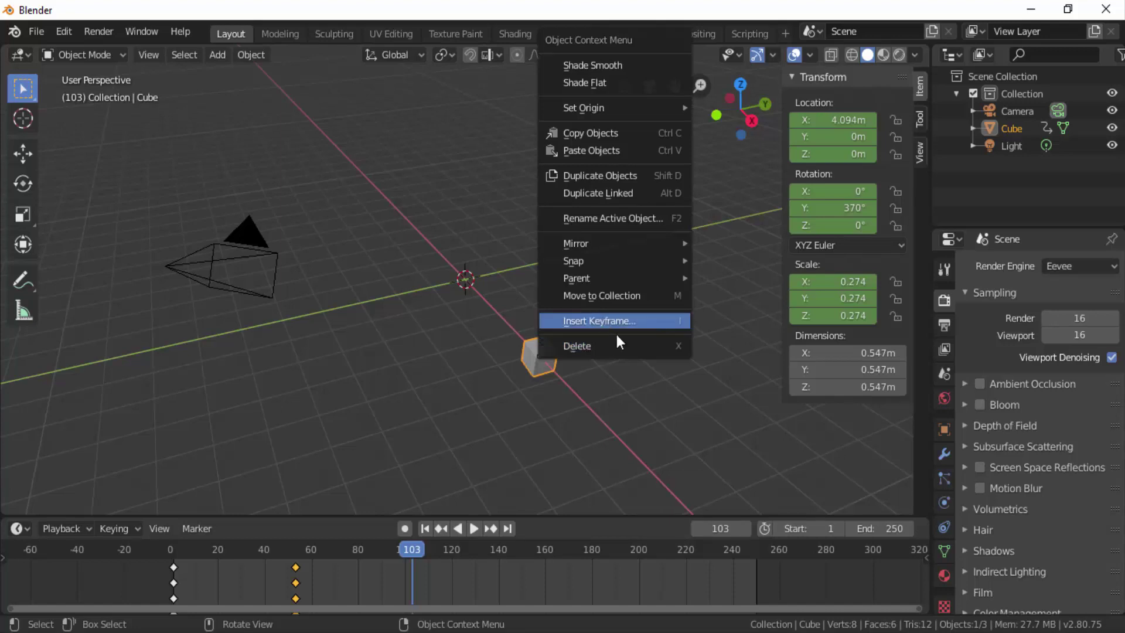
{"action": "left_click", "coordinate": [639, 368]}
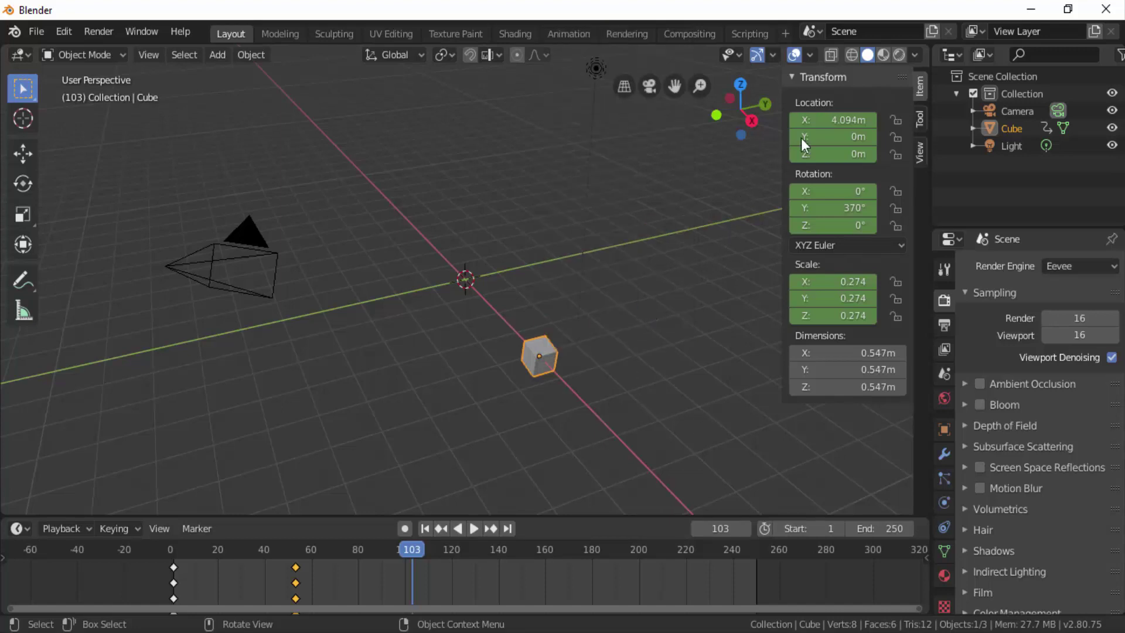
{"action": "right_click", "coordinate": [849, 135]}
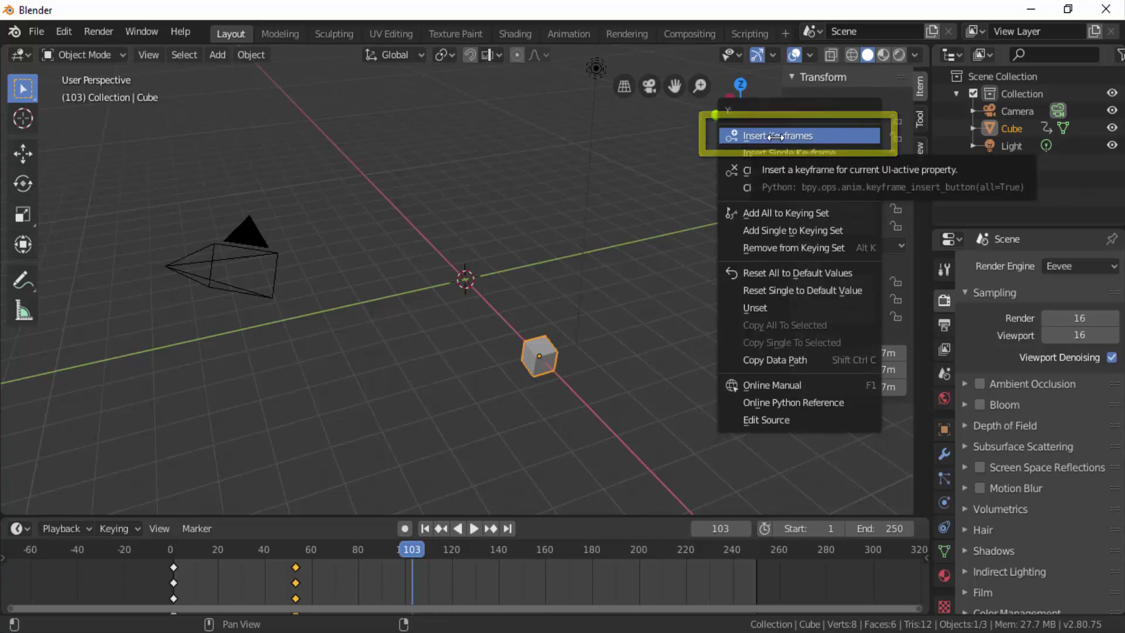
{"action": "left_click", "coordinate": [777, 136]}
{"action": "left_click", "coordinate": [424, 528]}
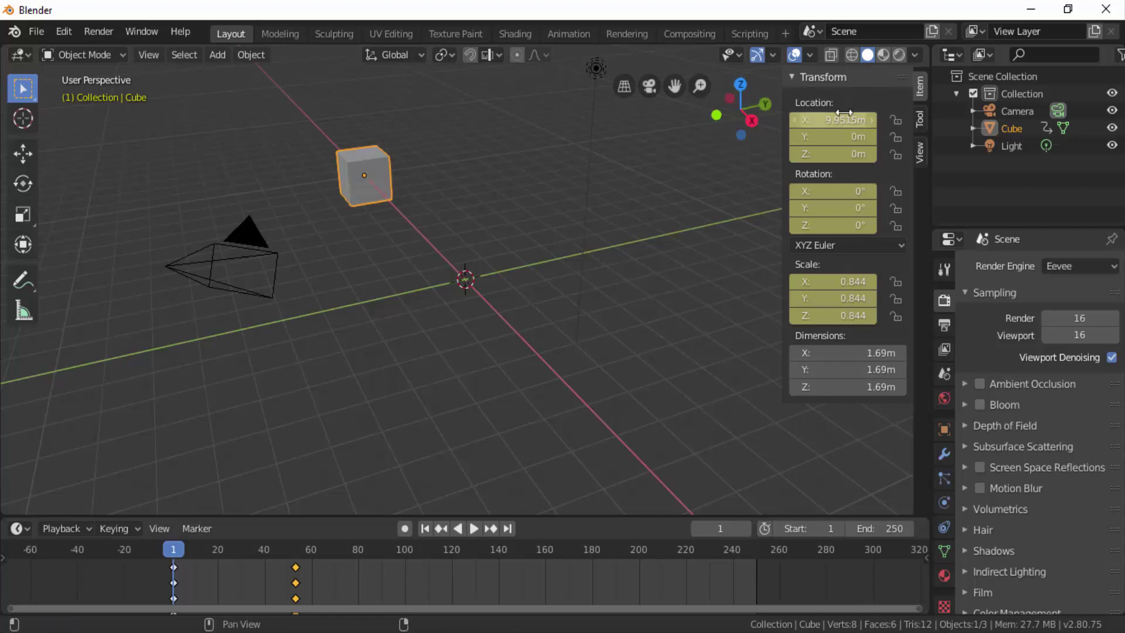
- In rendered shading, set the cube material's Base Color to green (HSV 0.341, 0.810, 0.906)
{"action": "left_click", "coordinate": [900, 55]}
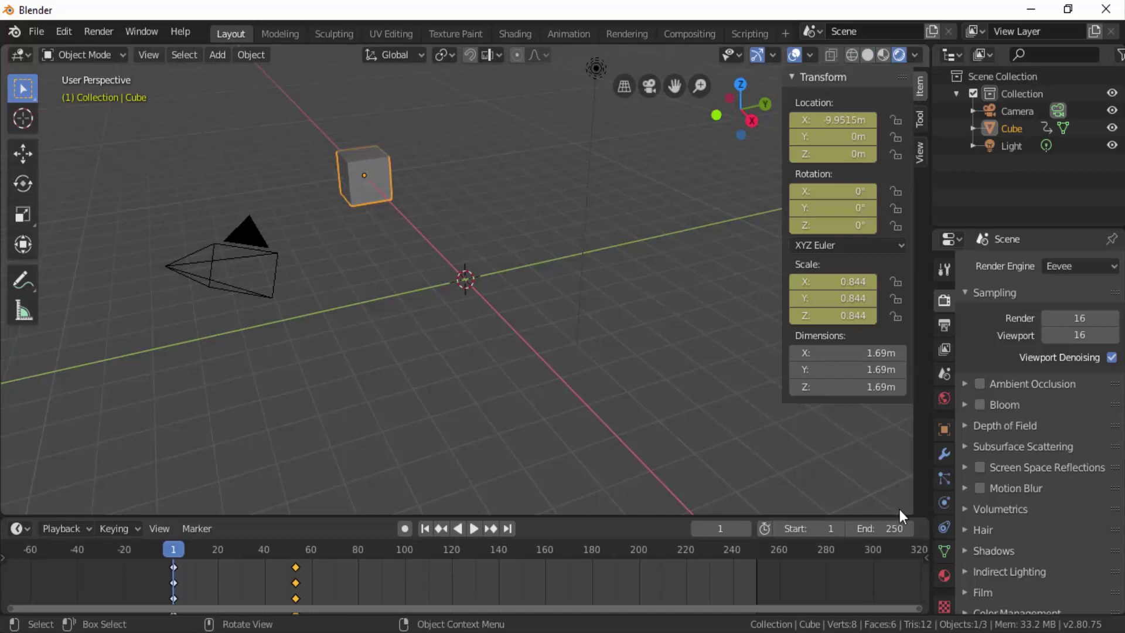
{"action": "left_click", "coordinate": [944, 575]}
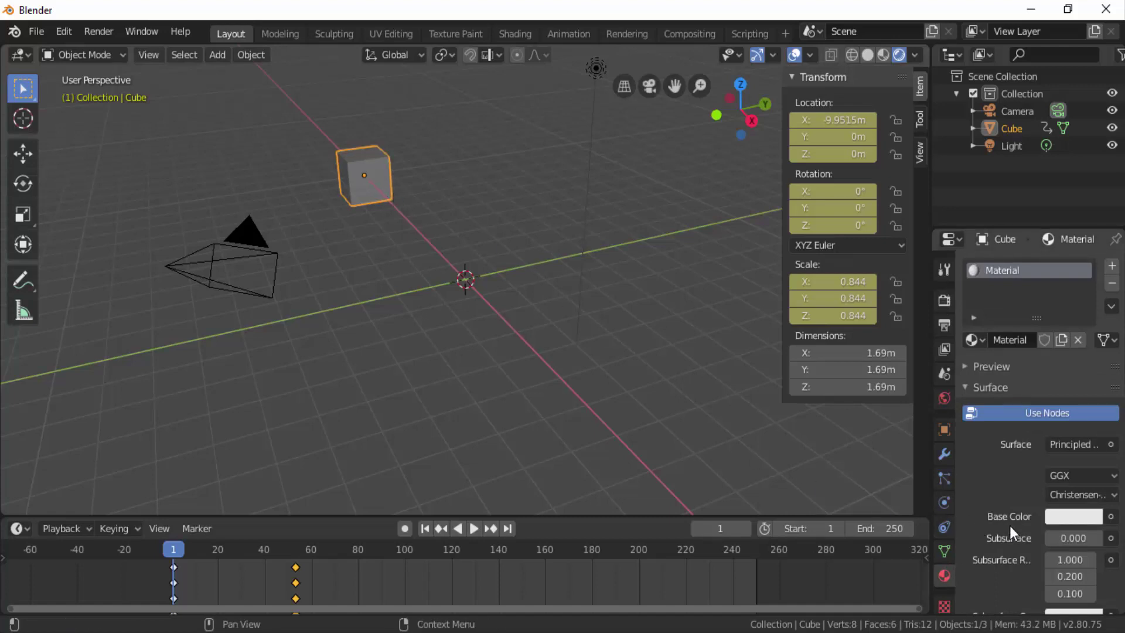
{"action": "left_click", "coordinate": [1077, 515]}
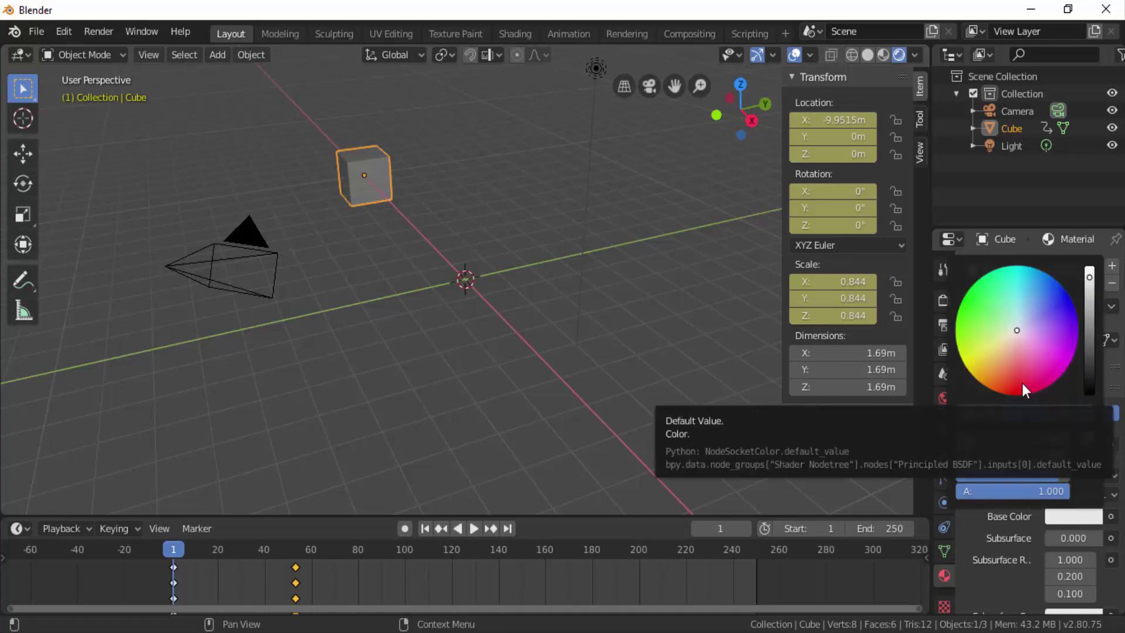
{"action": "mouse_move", "coordinate": [1022, 382]}
{"action": "left_mouse_down"}
{"action": "mouse_move", "coordinate": [1012, 283]}
{"action": "mouse_move", "coordinate": [980, 366]}
{"action": "mouse_move", "coordinate": [975, 301]}
{"action": "left_mouse_up"}
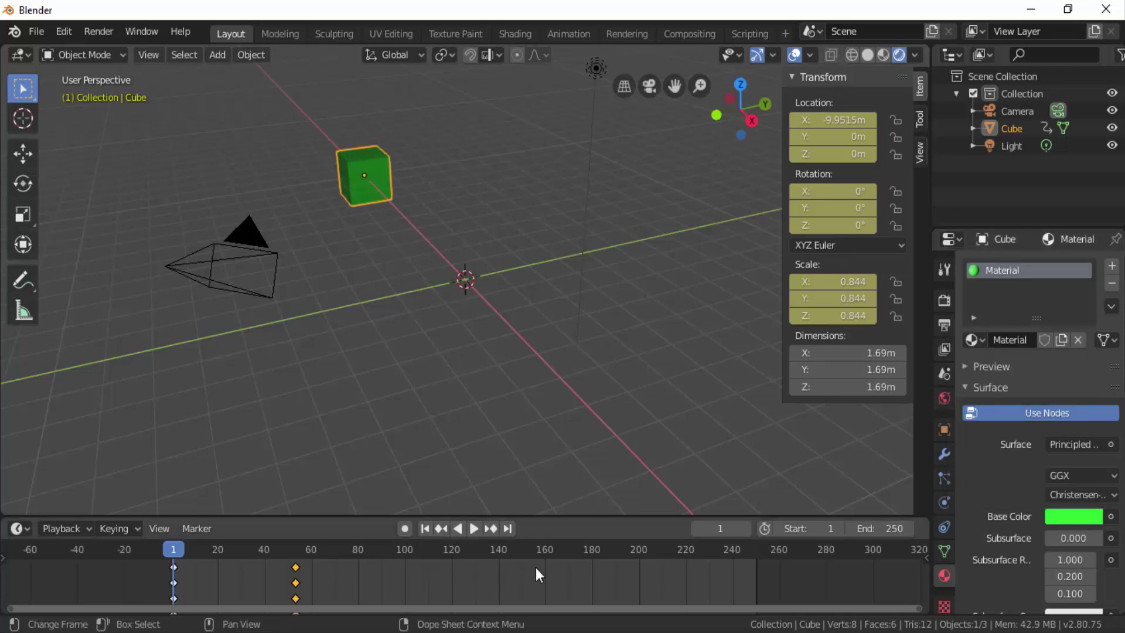
- Check frame 161, then keyframe the green Base Color at frame 1
{"action": "left_click", "coordinate": [547, 554]}
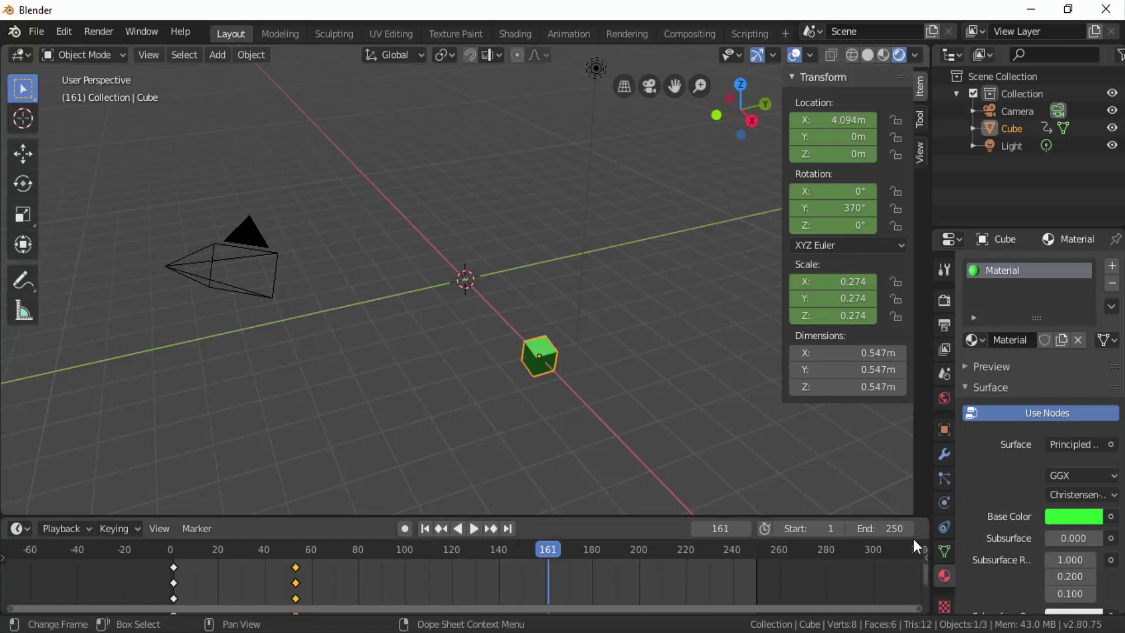
{"action": "left_click", "coordinate": [174, 548]}
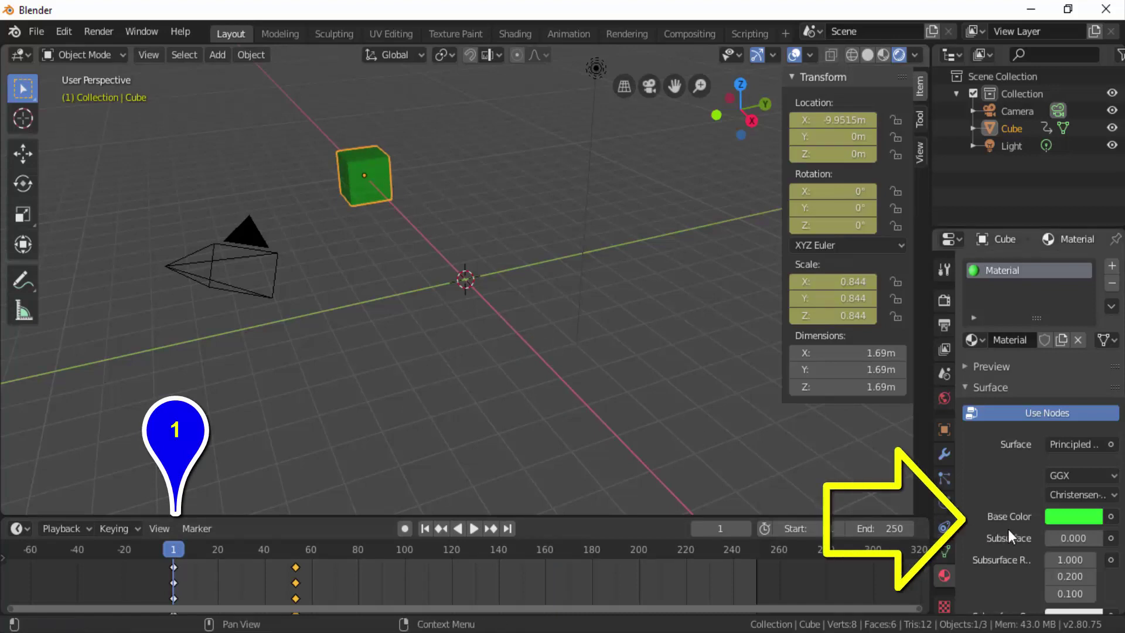
{"action": "right_click", "coordinate": [1074, 514]}
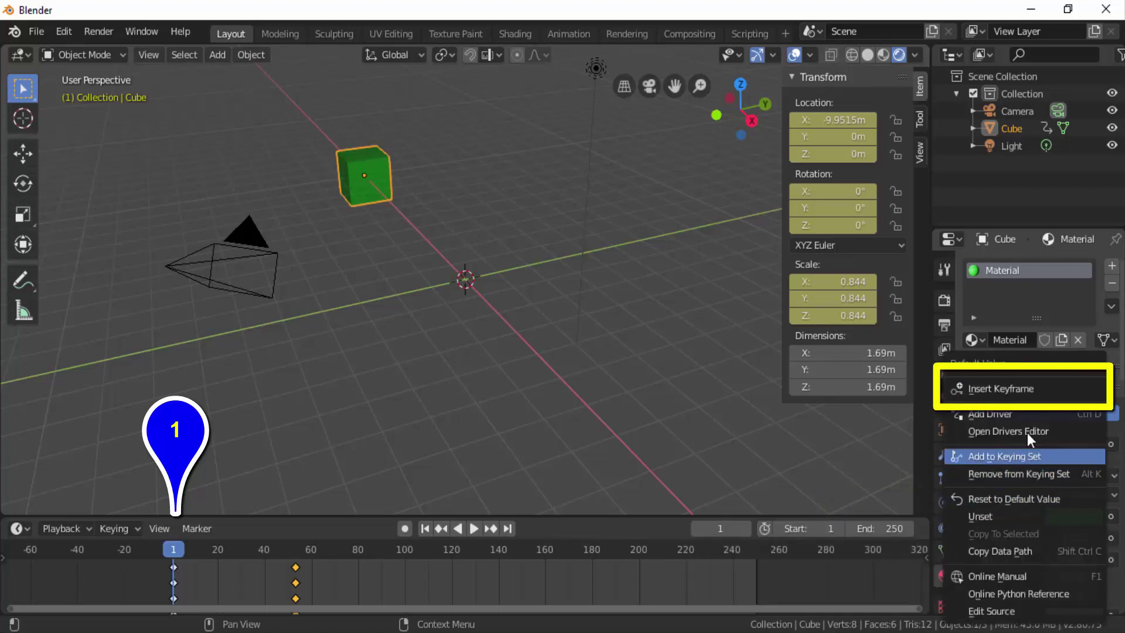
{"action": "left_click", "coordinate": [999, 390]}
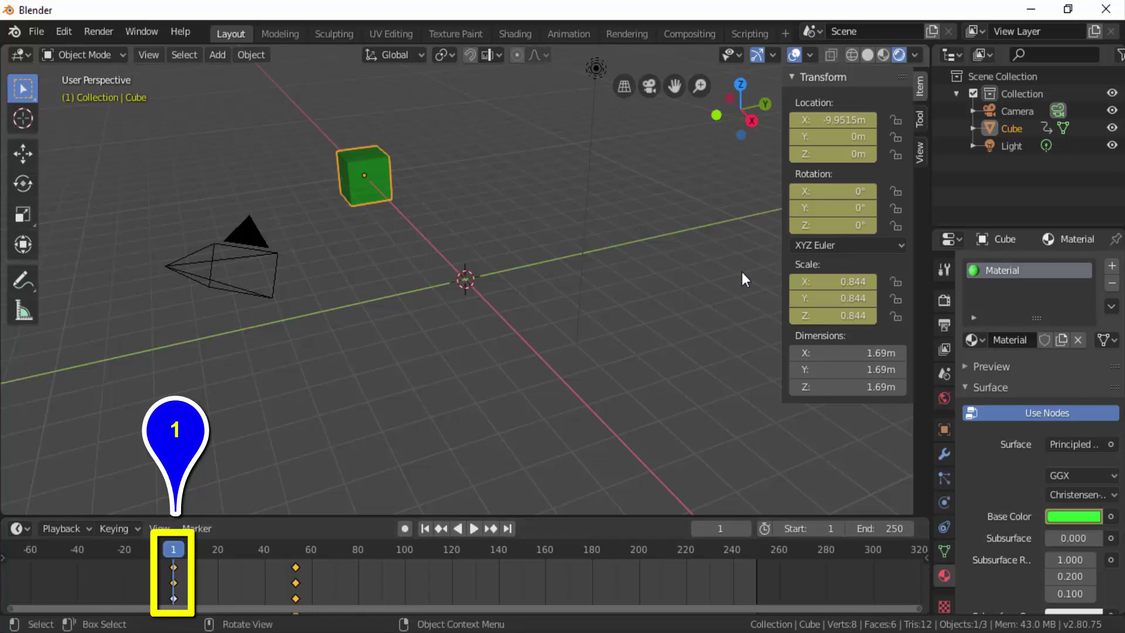
- At frame 159, change Base Color to blue, keyframe it, and replay from the start
{"action": "left_click", "coordinate": [543, 550]}
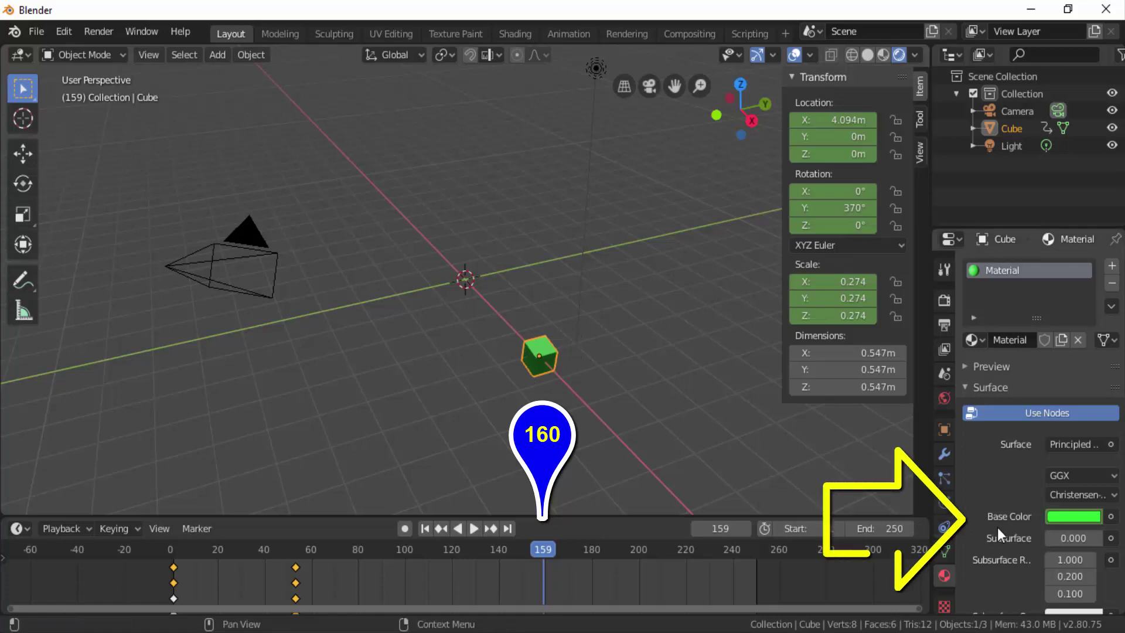
{"action": "left_click", "coordinate": [1084, 516]}
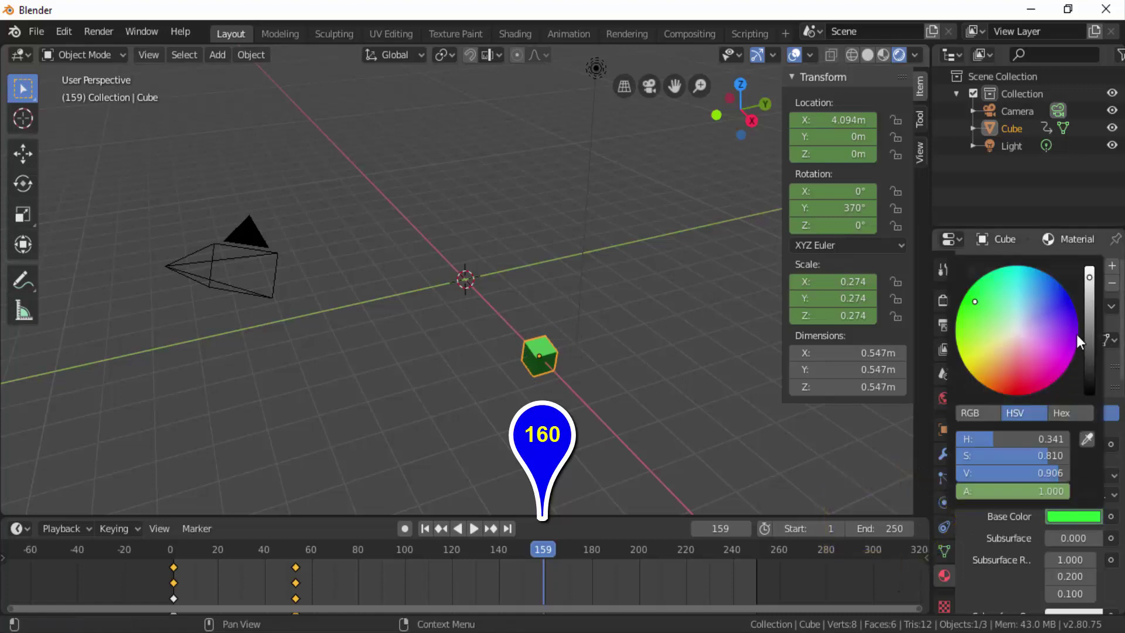
{"action": "left_click", "coordinate": [1068, 302]}
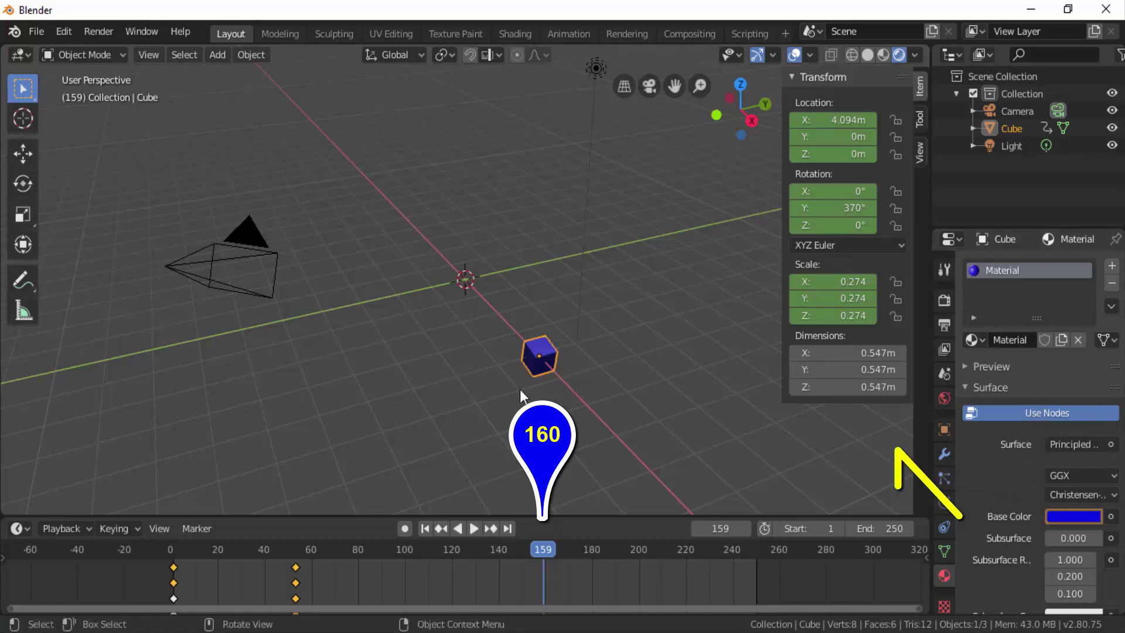
{"action": "right_click", "coordinate": [1078, 512]}
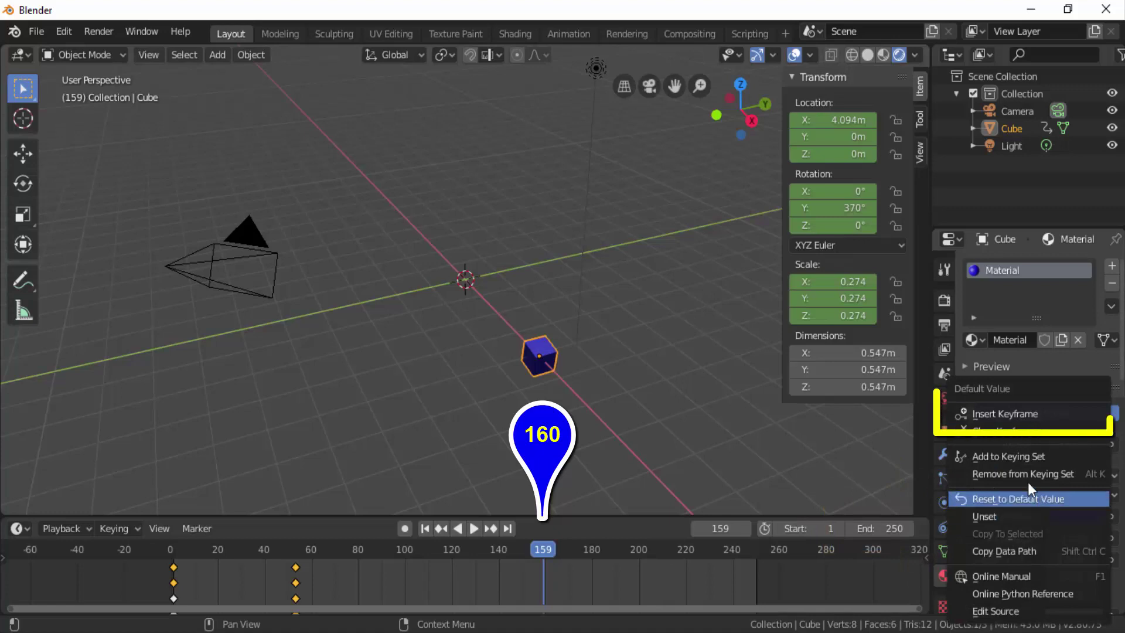
{"action": "left_click", "coordinate": [999, 414]}
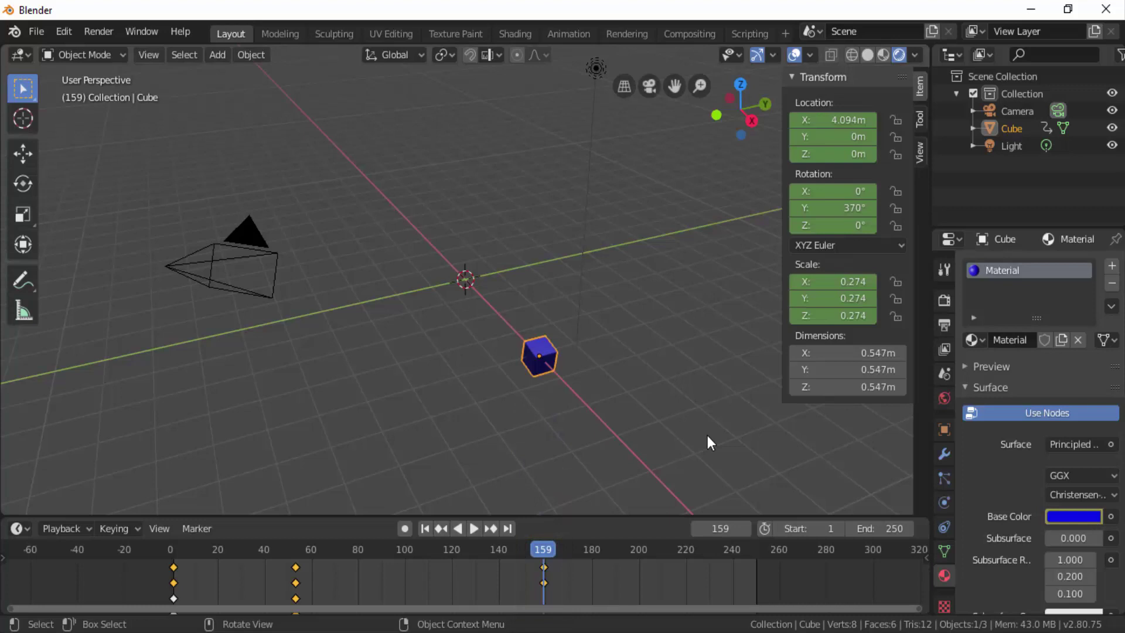
{"action": "left_click", "coordinate": [427, 530]}
{"action": "left_click", "coordinate": [472, 529]}
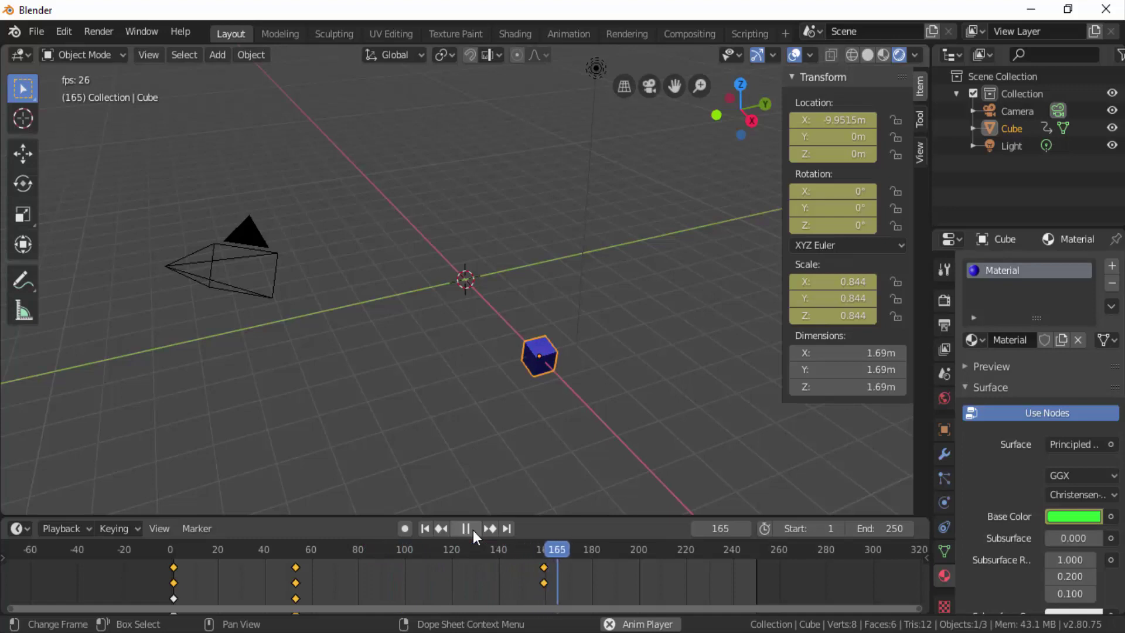
{"action": "left_click", "coordinate": [472, 530]}
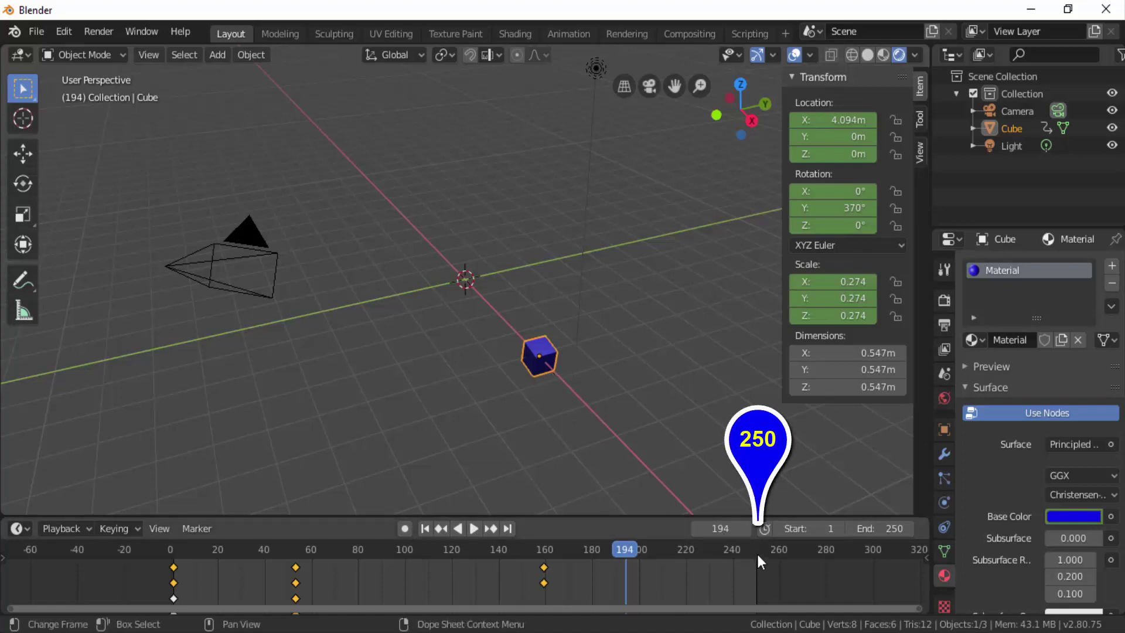
- At frame 250, change Base Color to yellow, keyframe it, and preview the colour changes
{"action": "left_click", "coordinate": [757, 552]}
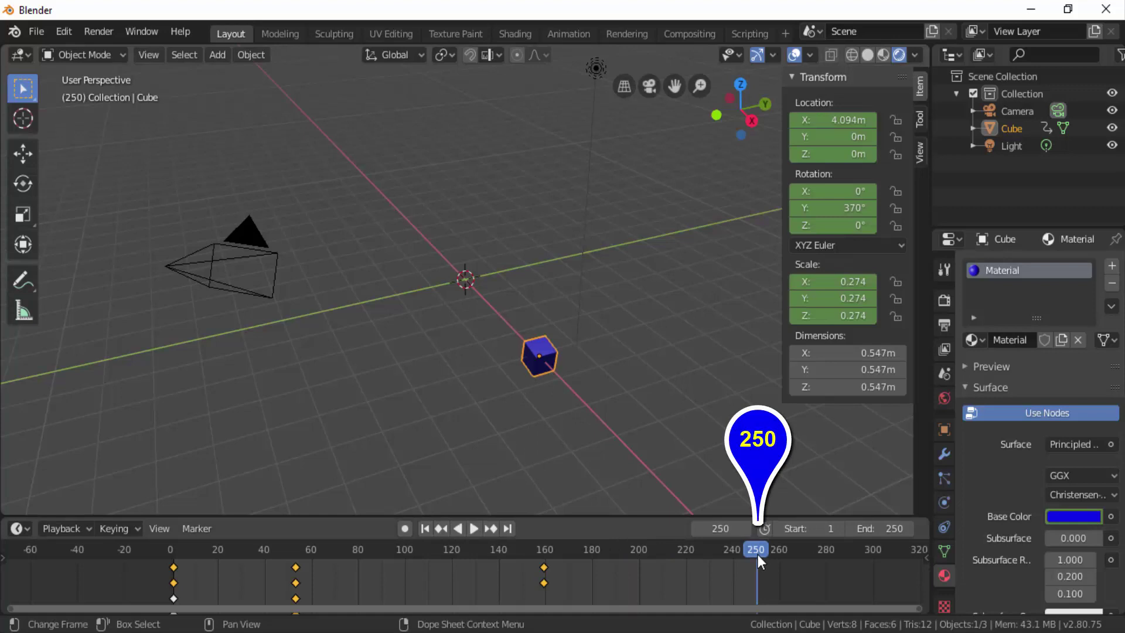
{"action": "left_click", "coordinate": [1075, 513]}
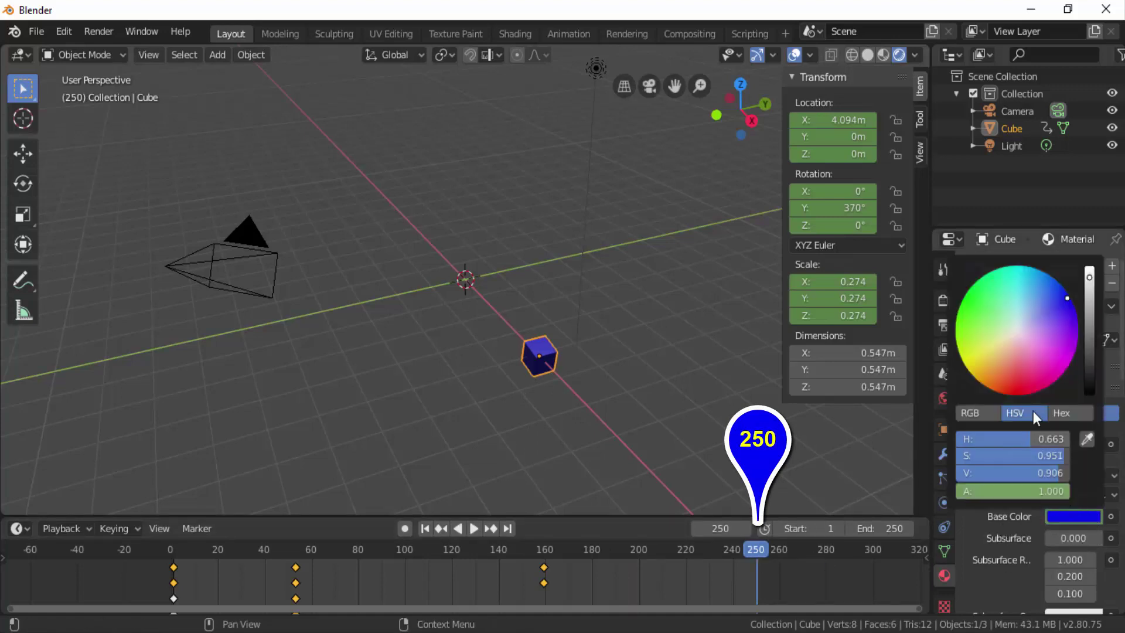
{"action": "left_click", "coordinate": [971, 364]}
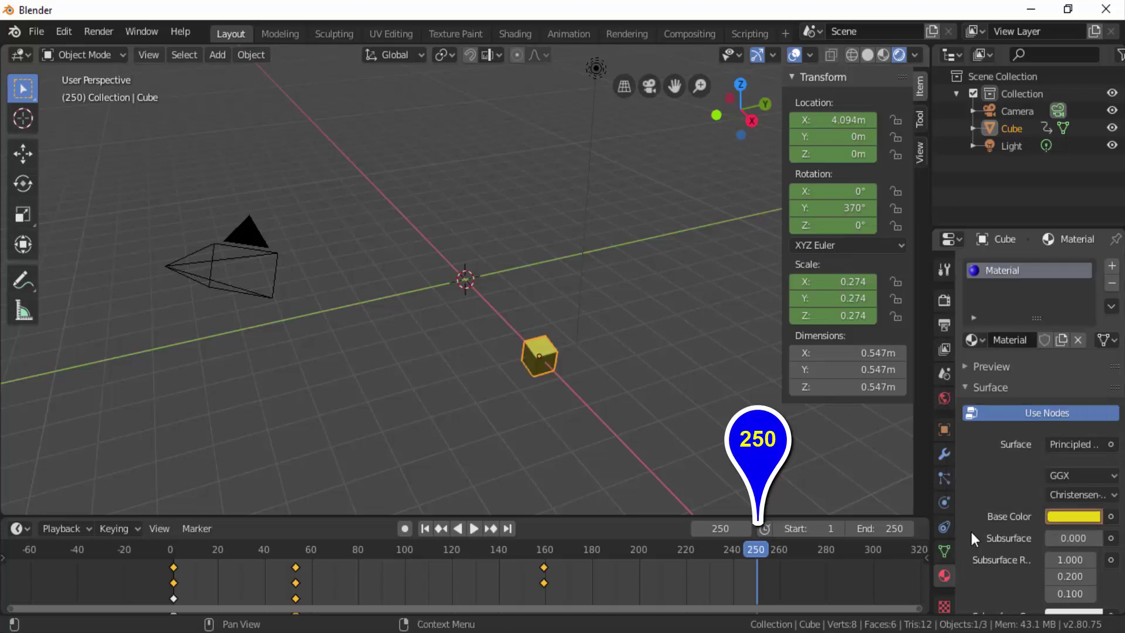
{"action": "right_click", "coordinate": [1074, 514]}
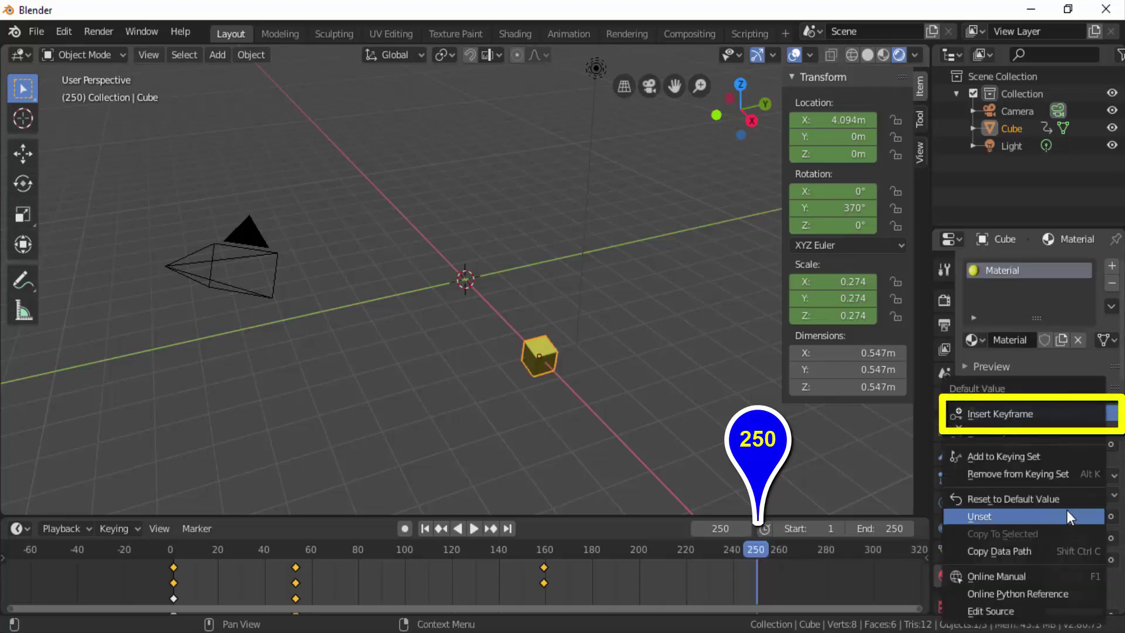
{"action": "left_click", "coordinate": [997, 414]}
{"action": "left_click", "coordinate": [473, 529]}
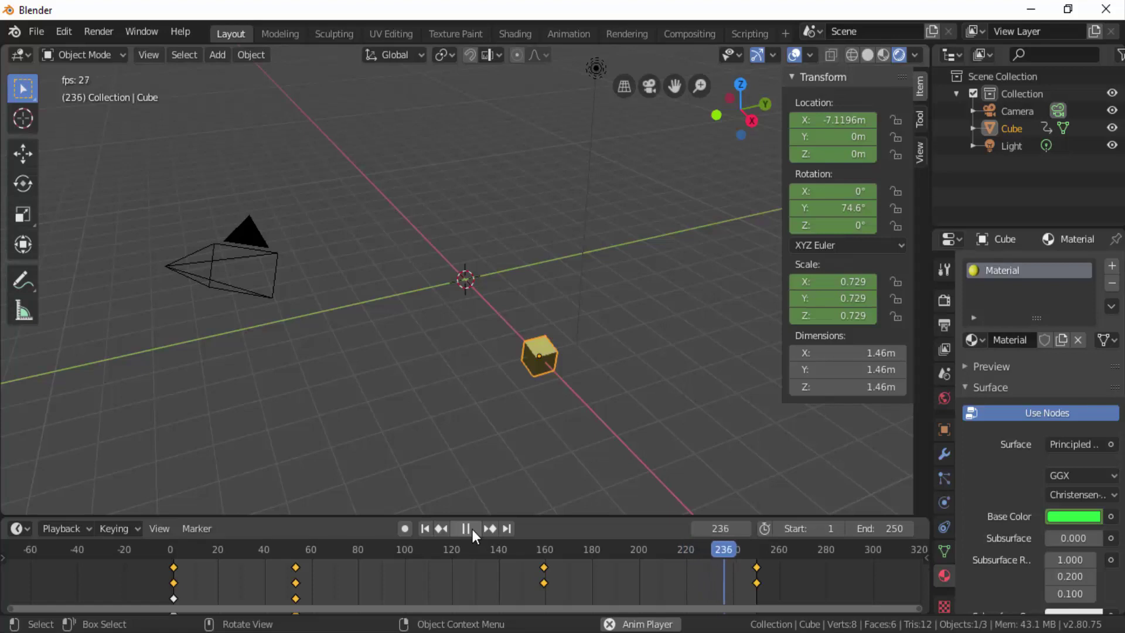
- At frame 201, scale the cube up to 1.650, keyframe the scale, and play it back
{"action": "left_click", "coordinate": [472, 529]}
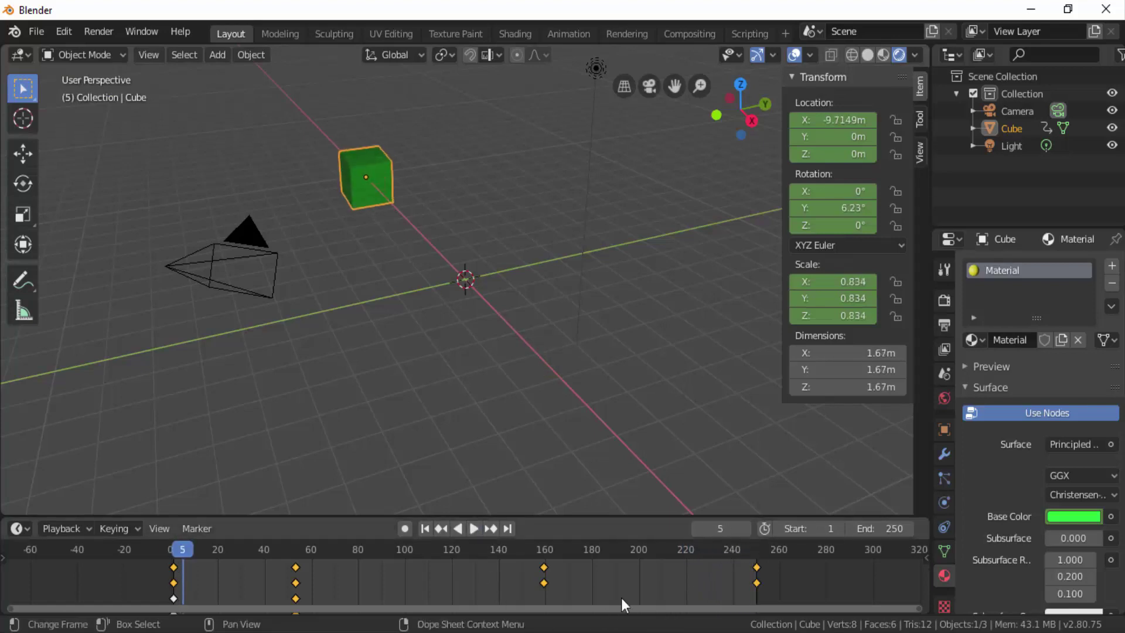
{"action": "left_click", "coordinate": [641, 551]}
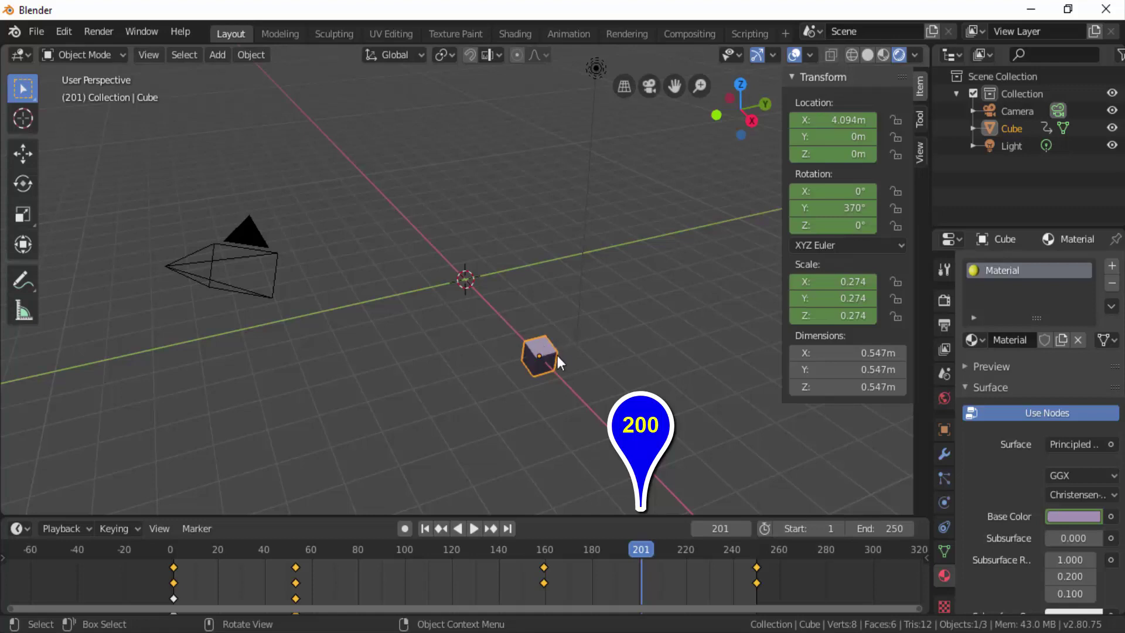
{"action": "key", "text": "s"}
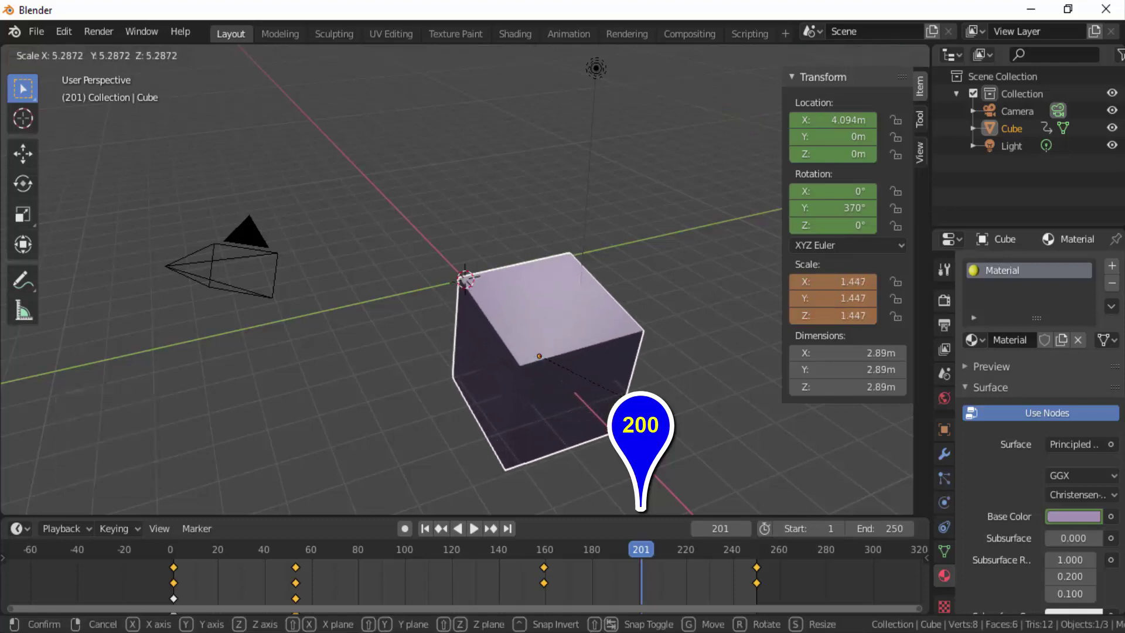
{"action": "left_click", "coordinate": [682, 430]}
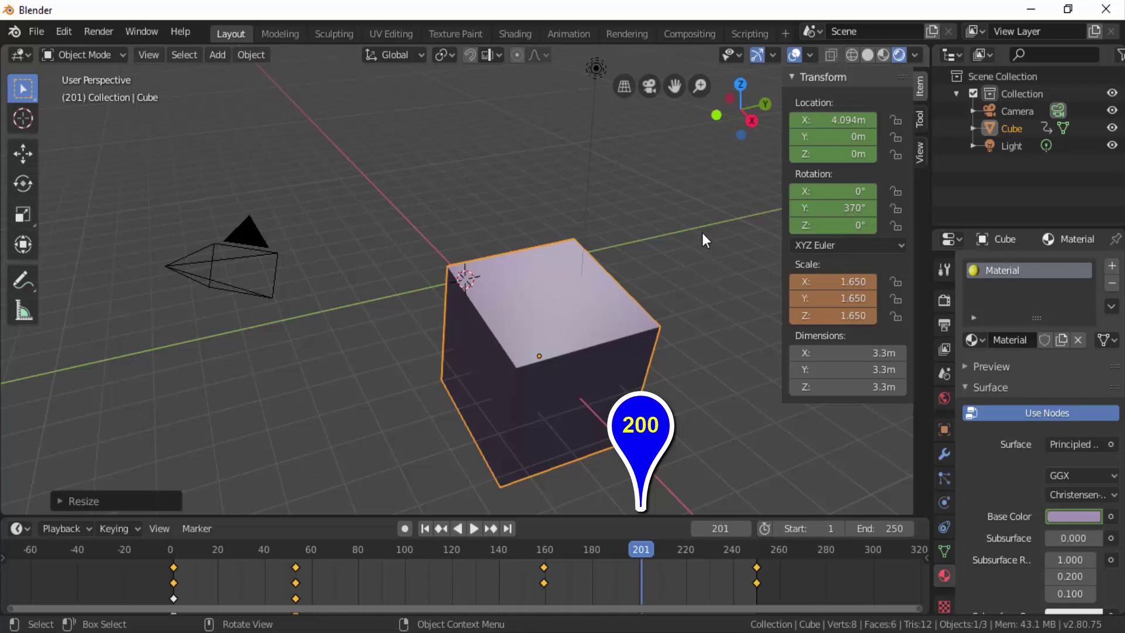
{"action": "key", "text": "i"}
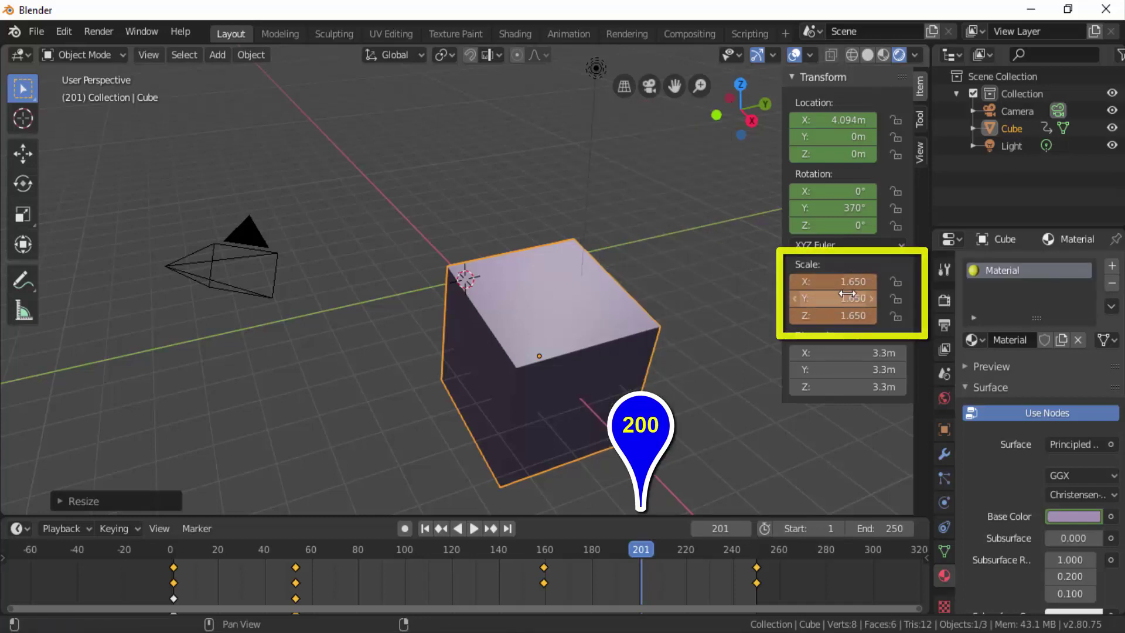
{"action": "right_click", "coordinate": [837, 293]}
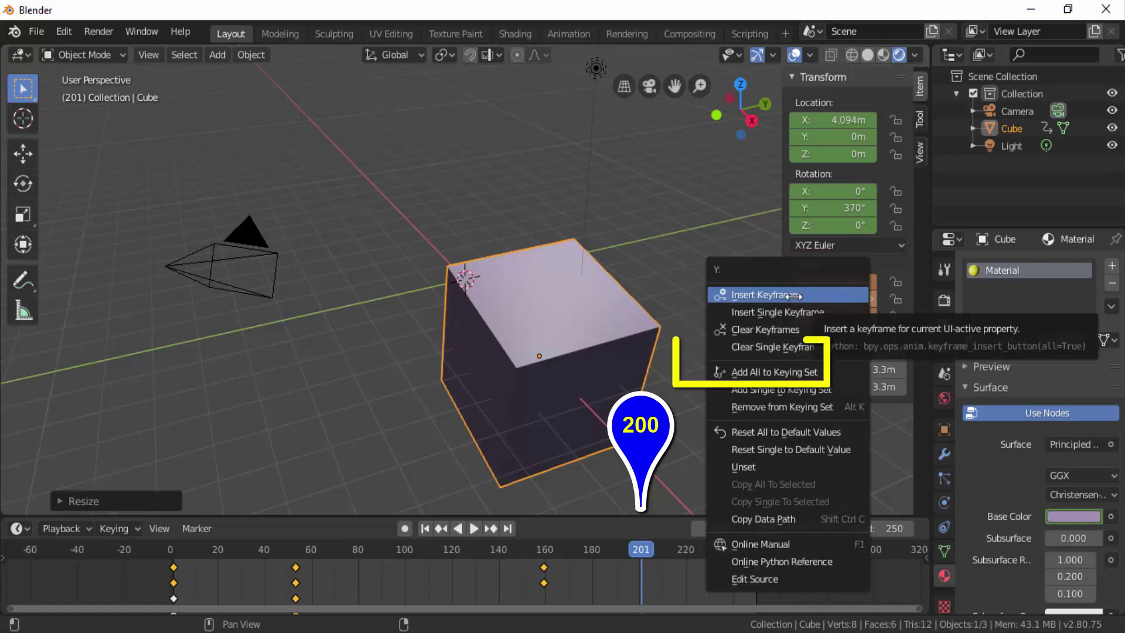
{"action": "left_click", "coordinate": [837, 293]}
{"action": "left_click", "coordinate": [473, 526]}
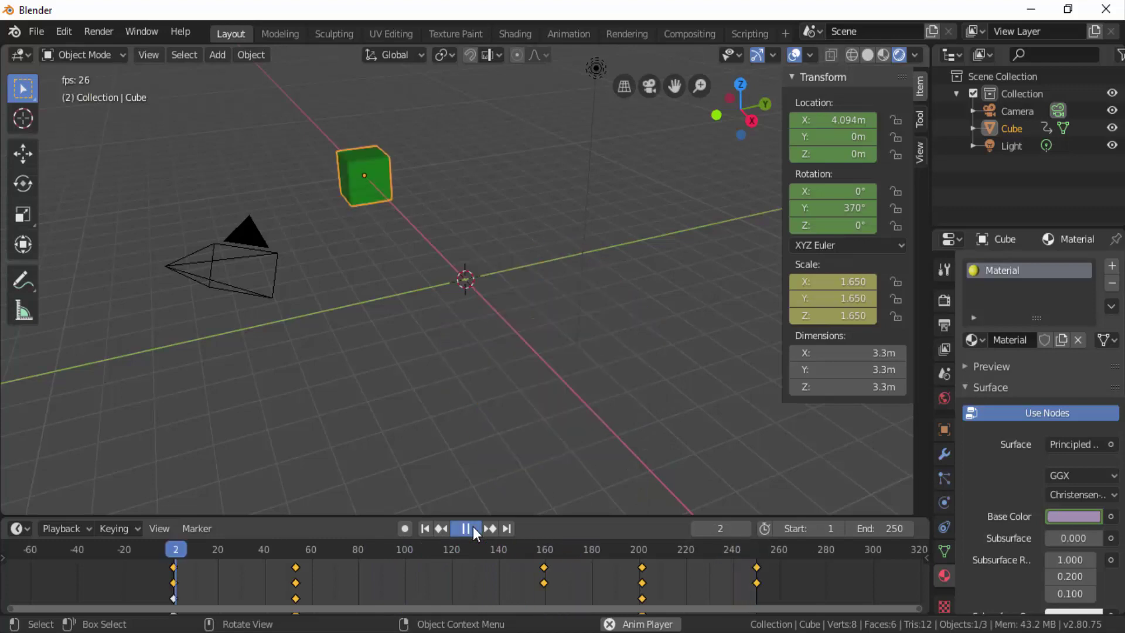
{"action": "left_click", "coordinate": [473, 526]}
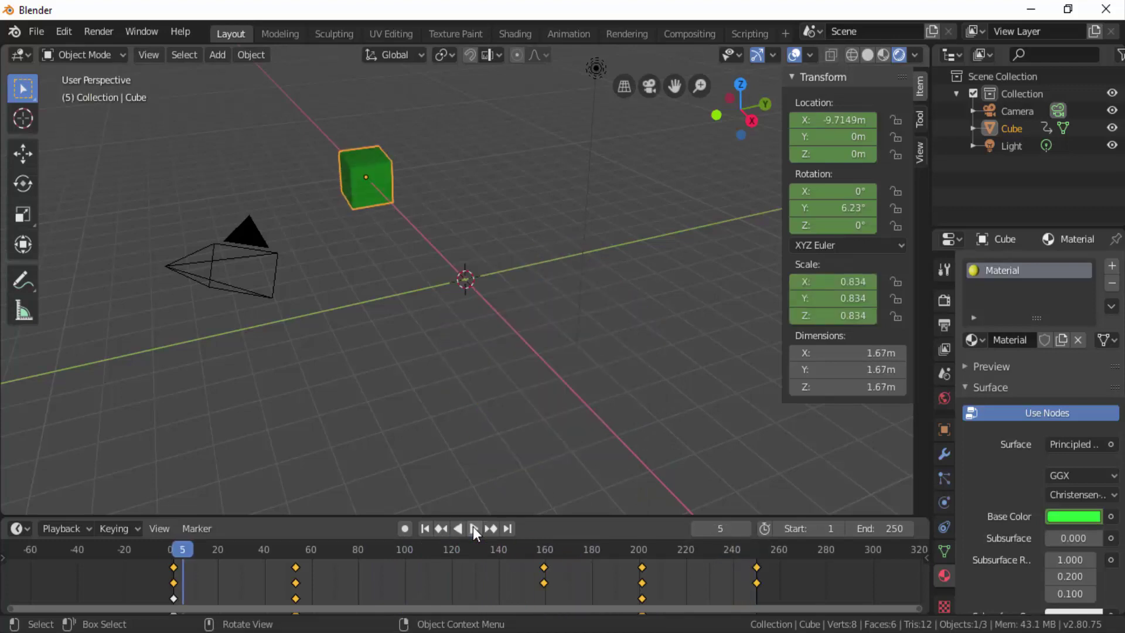